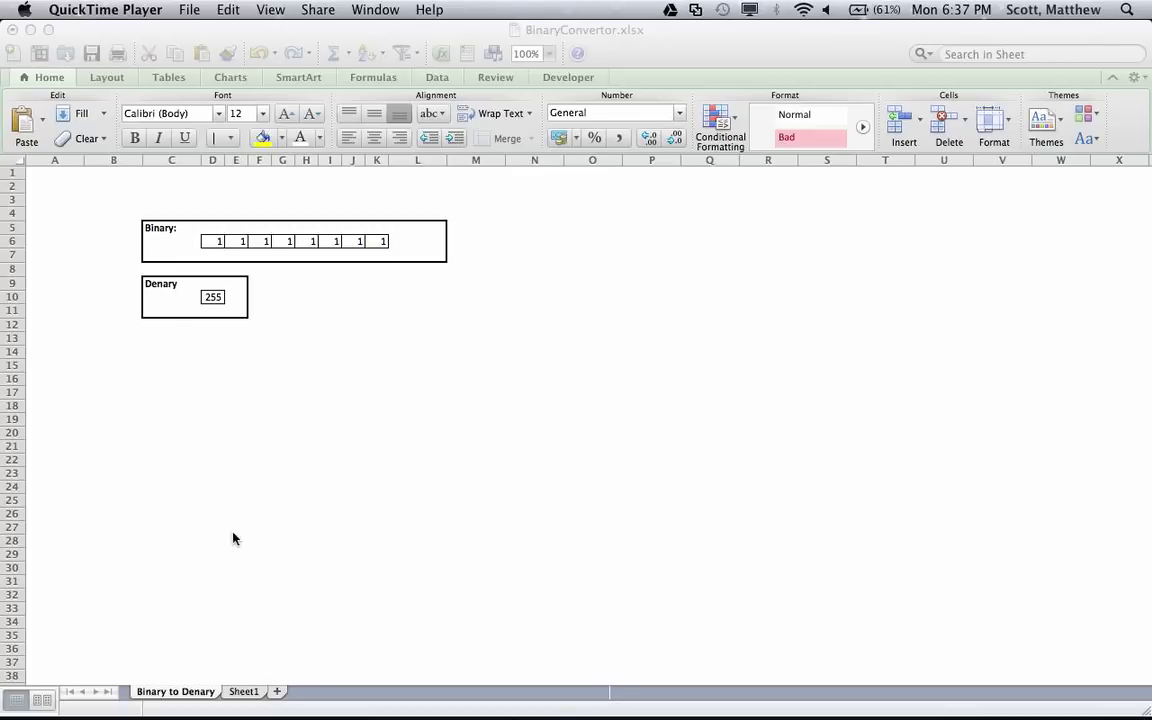
Step: Switch to the BinaryConvertor.xlsx workbook in Excel and rename Sheet1 to "Denary to Binary"
{"action": "left_click", "coordinate": [534, 27]}
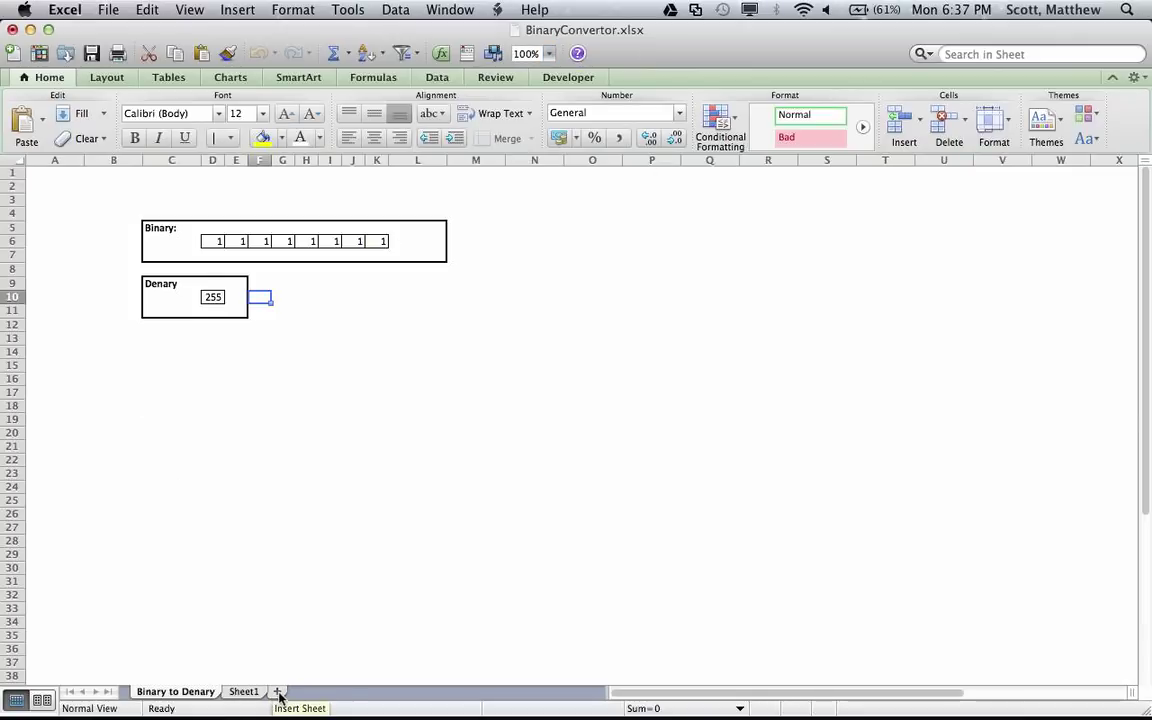
{"action": "left_click", "coordinate": [246, 693]}
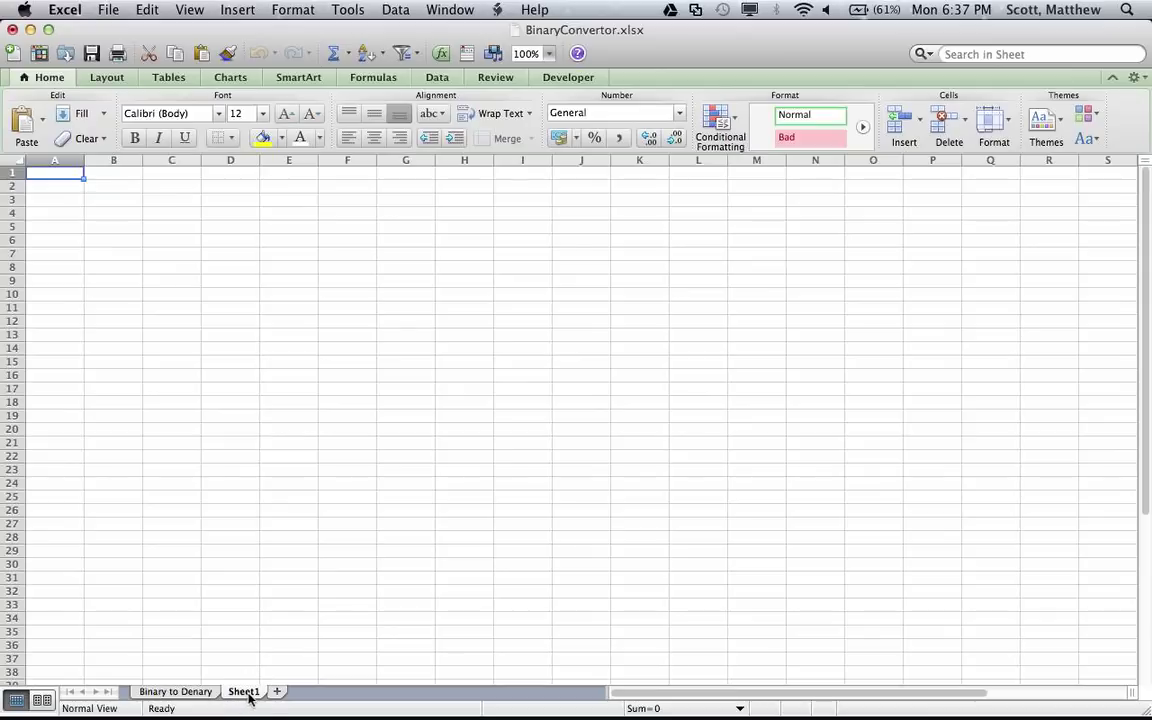
{"action": "double_click", "coordinate": [246, 693]}
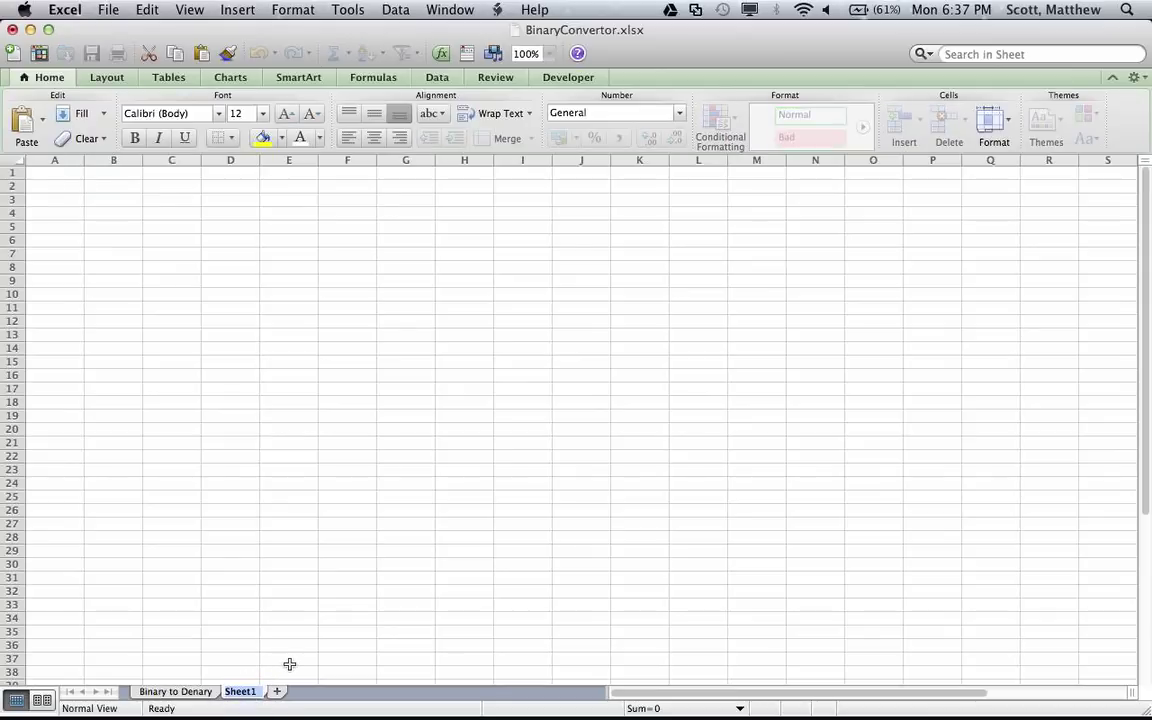
{"action": "type", "text": "Denary to"}
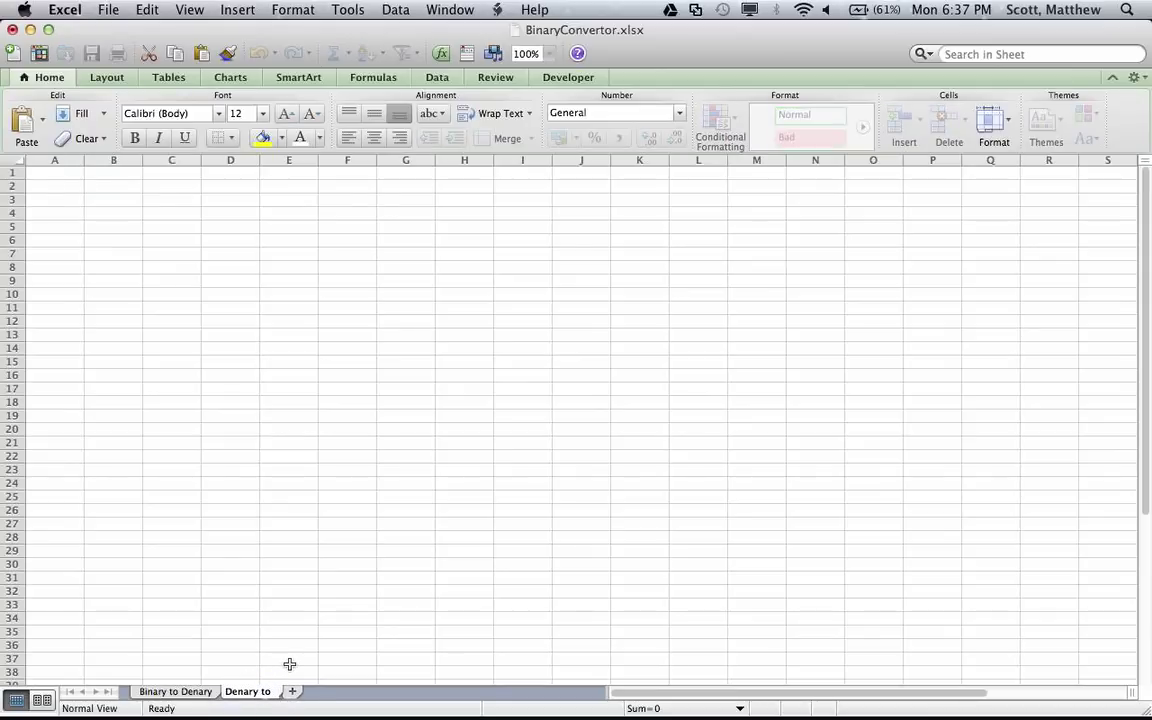
{"action": "type", "text": " binary"}
{"action": "key", "text": "Left"}
{"action": "key", "text": "Left"}
{"action": "key", "text": "Left"}
{"action": "key", "text": "Left"}
{"action": "key", "text": "Left"}
{"action": "key", "text": "BackSpace"}
{"action": "type", "text": "B"}
{"action": "key", "text": "Return"}
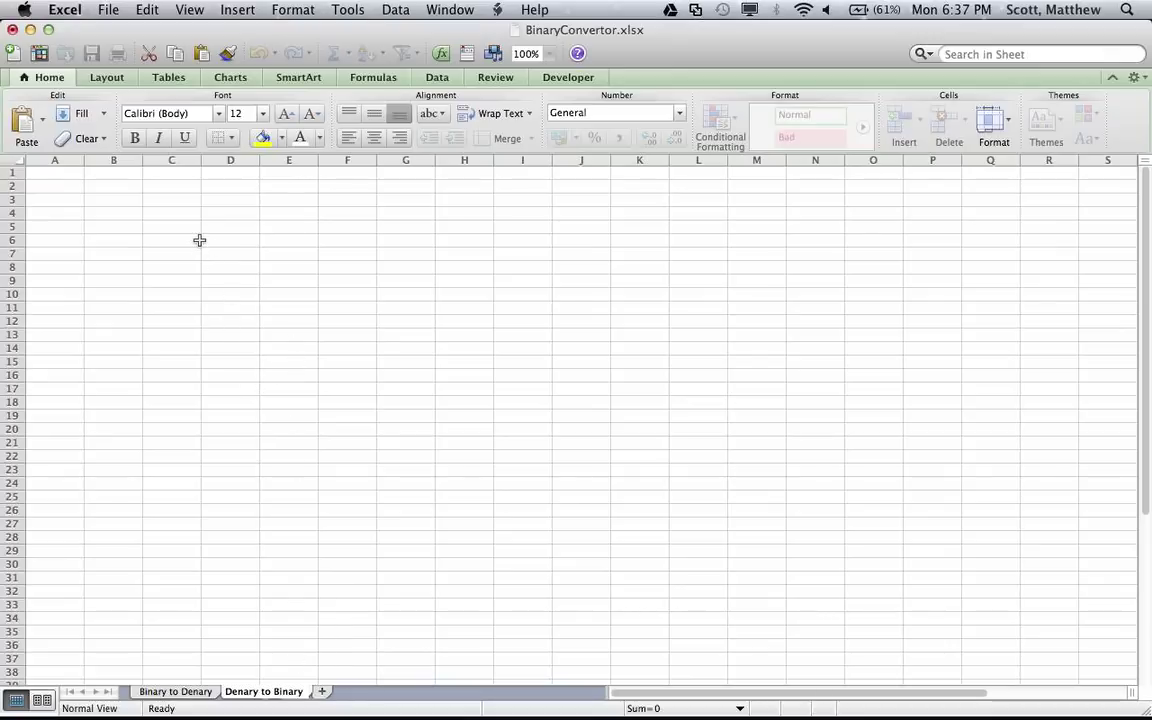
Step: Enter the label "Denary:" in cell C5 of the Denary to Binary sheet
{"action": "left_click", "coordinate": [211, 254]}
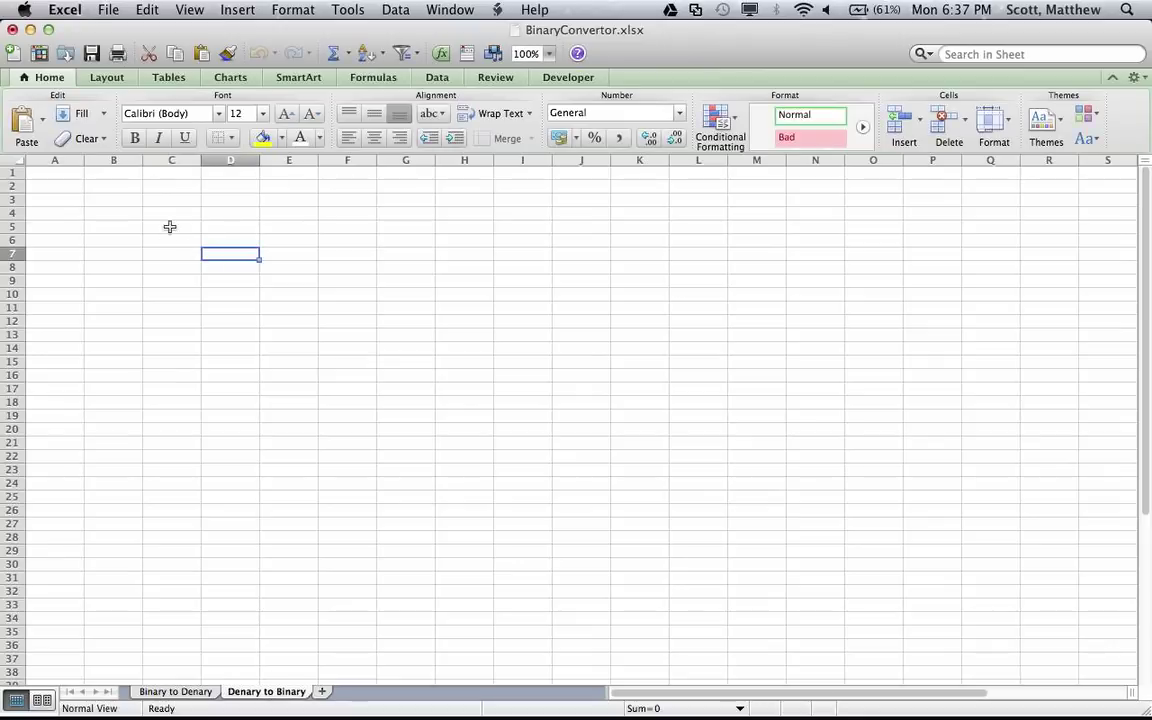
{"action": "left_click", "coordinate": [170, 226]}
{"action": "left_click", "coordinate": [237, 227]}
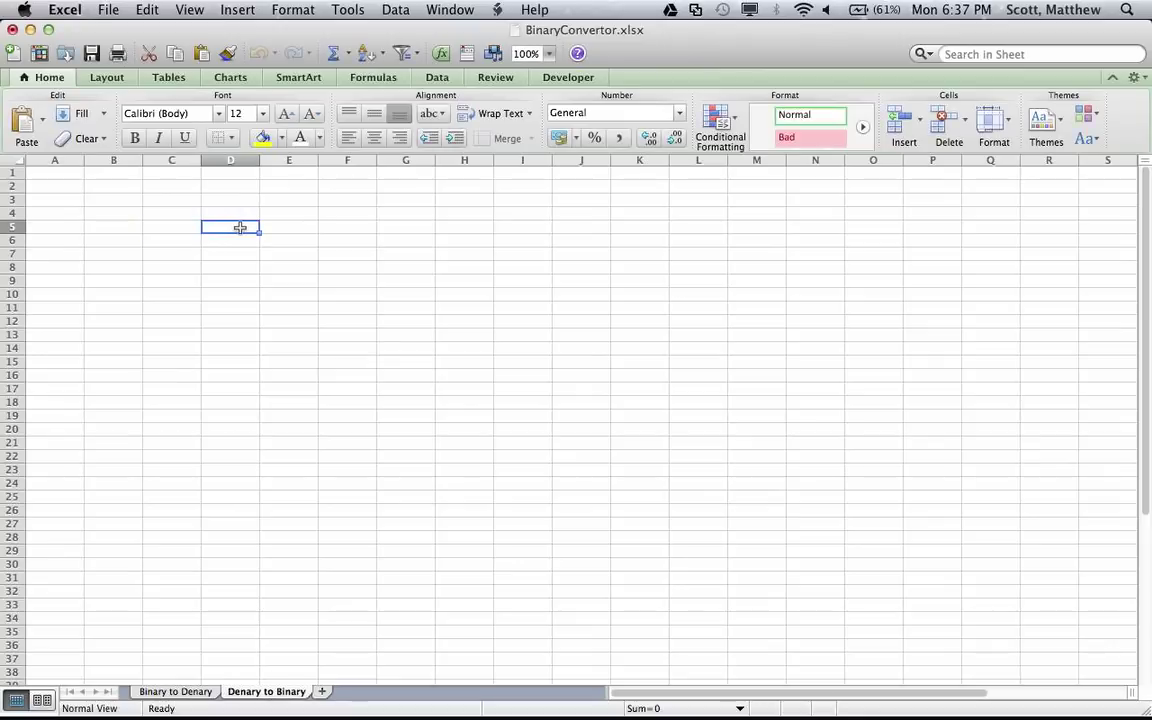
{"action": "left_click", "coordinate": [165, 228]}
{"action": "type", "text": "Denary"}
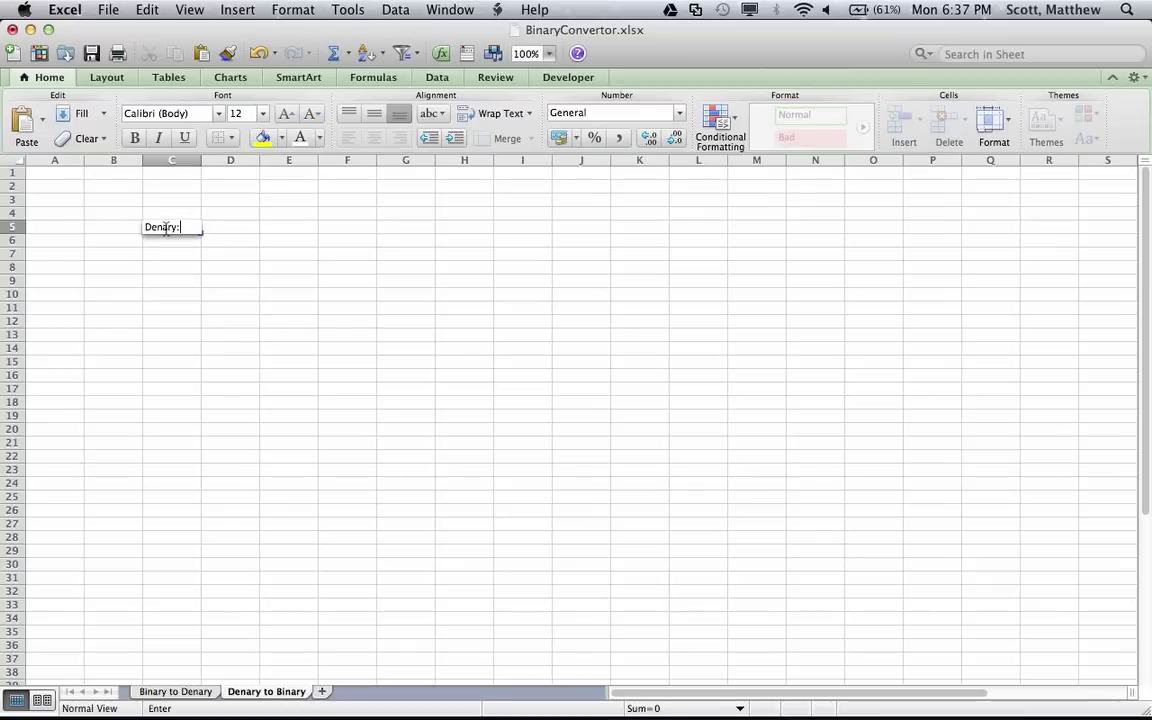
{"action": "type", "text": ":"}
{"action": "key", "text": "Tab"}
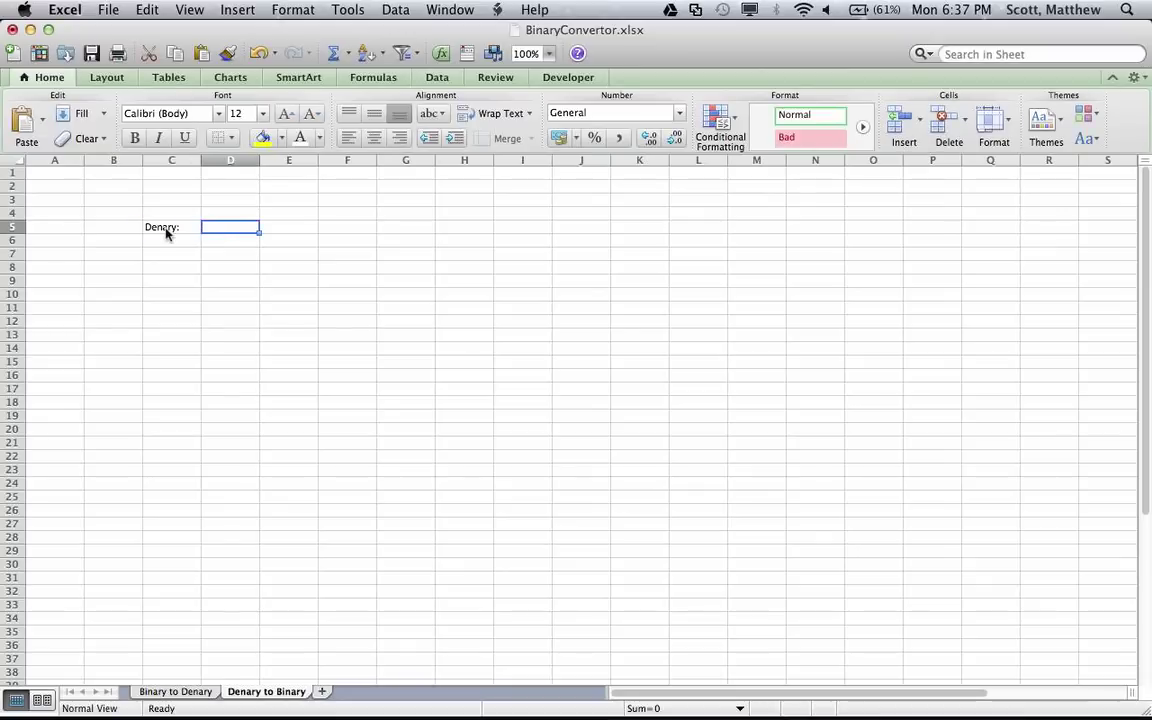
Step: Apply an outside border to cell D5, beside the "Denary:" label, as the input box
{"action": "left_click", "coordinate": [232, 139]}
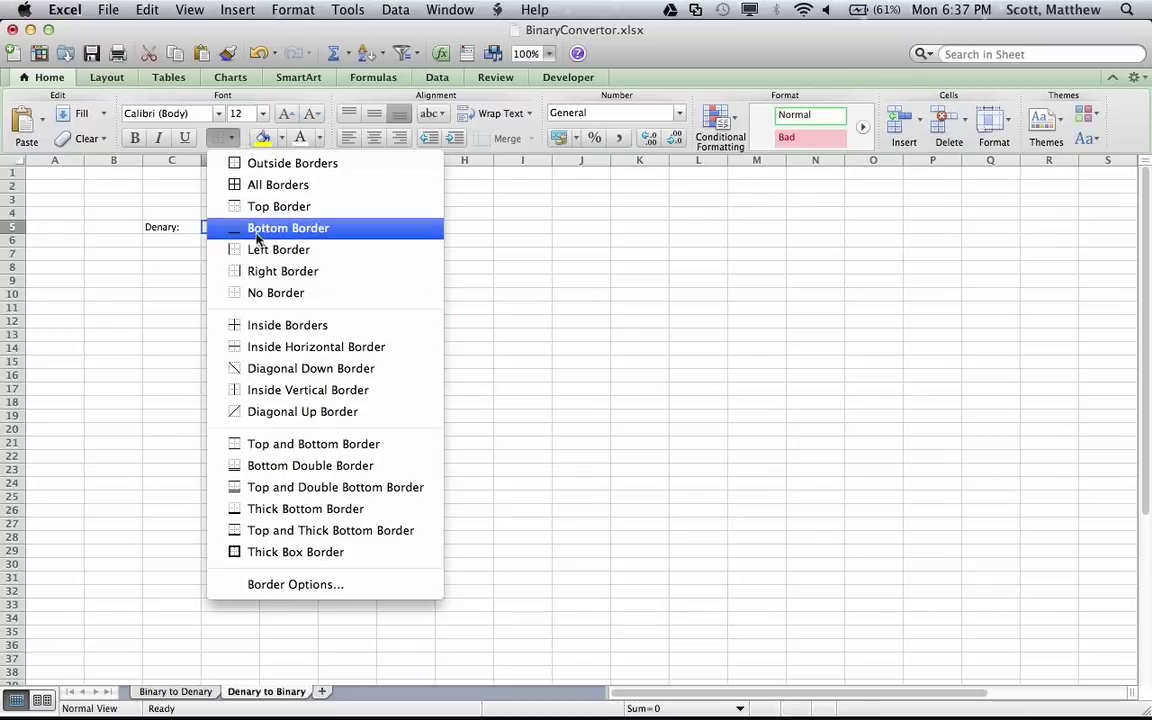
{"action": "left_click", "coordinate": [259, 163]}
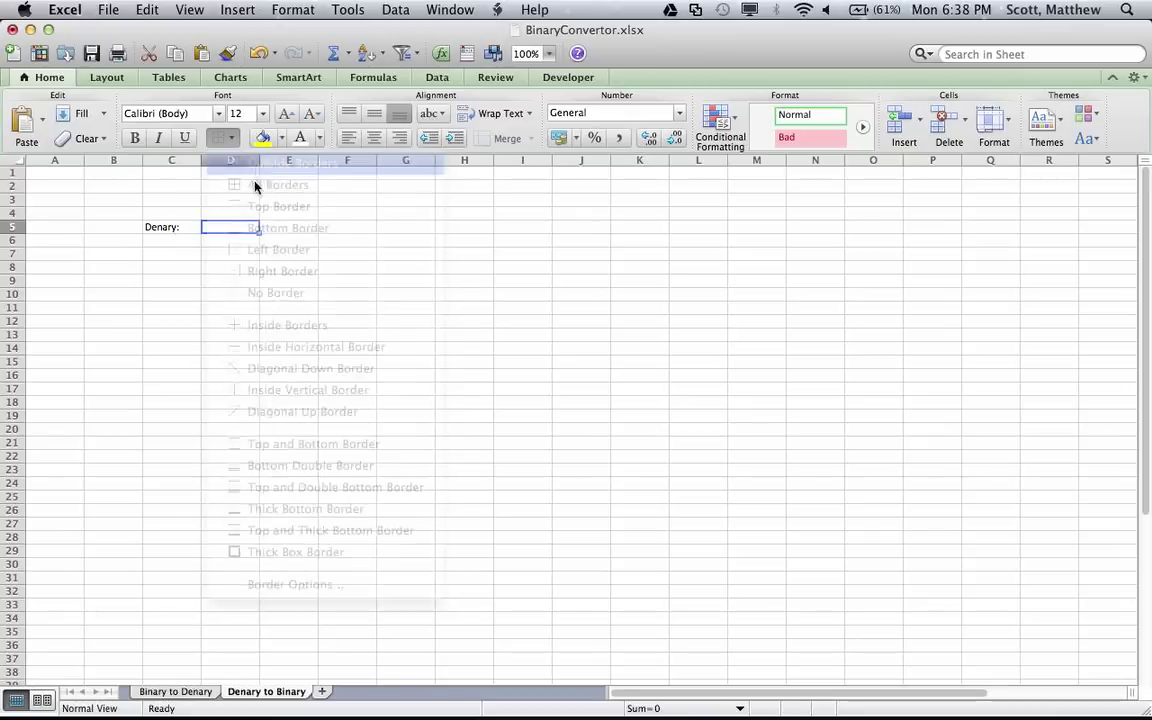
{"action": "left_click", "coordinate": [244, 264]}
{"action": "left_click", "coordinate": [244, 227]}
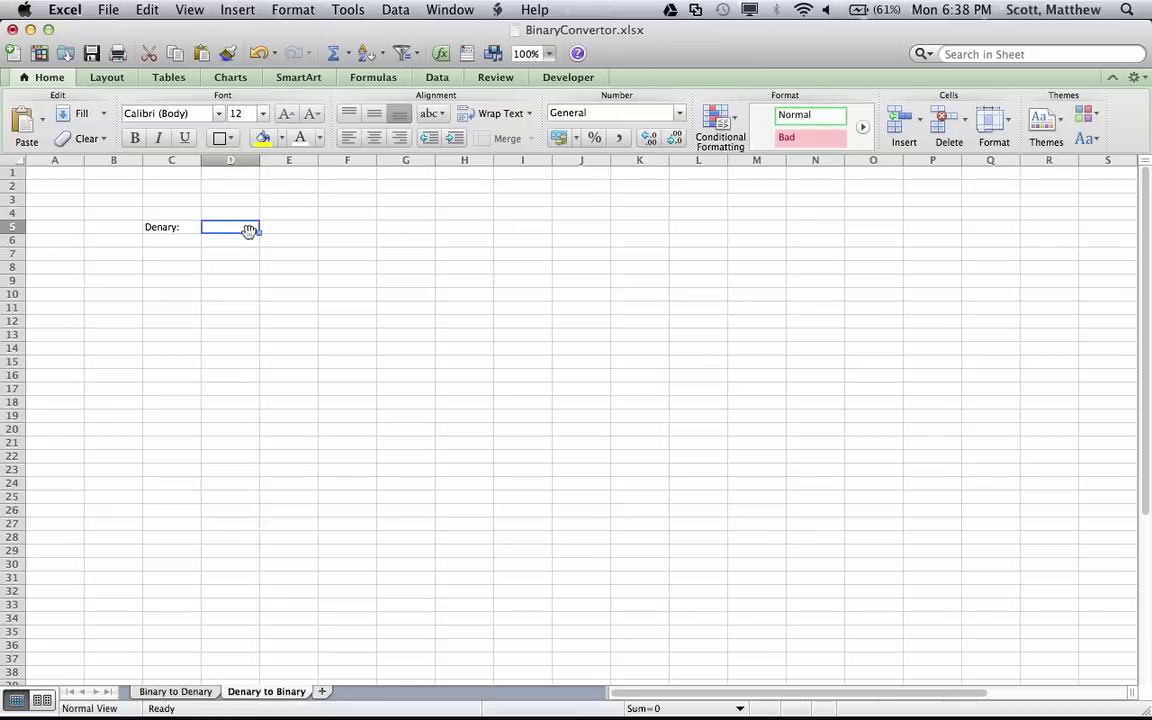
Step: Enter the label "Binary:" in cell F5, on the same row as the "Denary:" label
{"action": "key", "text": "Down"}
{"action": "key", "text": "Down"}
{"action": "key", "text": "Left"}
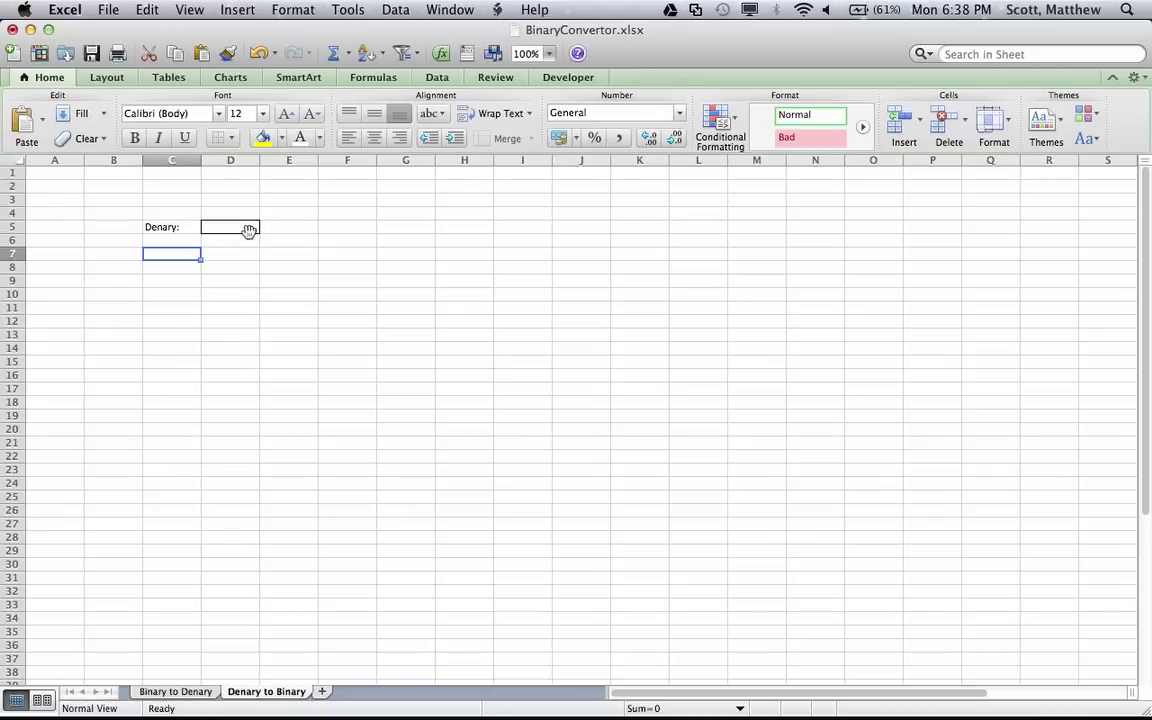
{"action": "key", "text": "Down"}
{"action": "key", "text": "Up"}
{"action": "key", "text": "Up"}
{"action": "key", "text": "Up"}
{"action": "key", "text": "Right"}
{"action": "key", "text": "Right"}
{"action": "key", "text": "Right"}
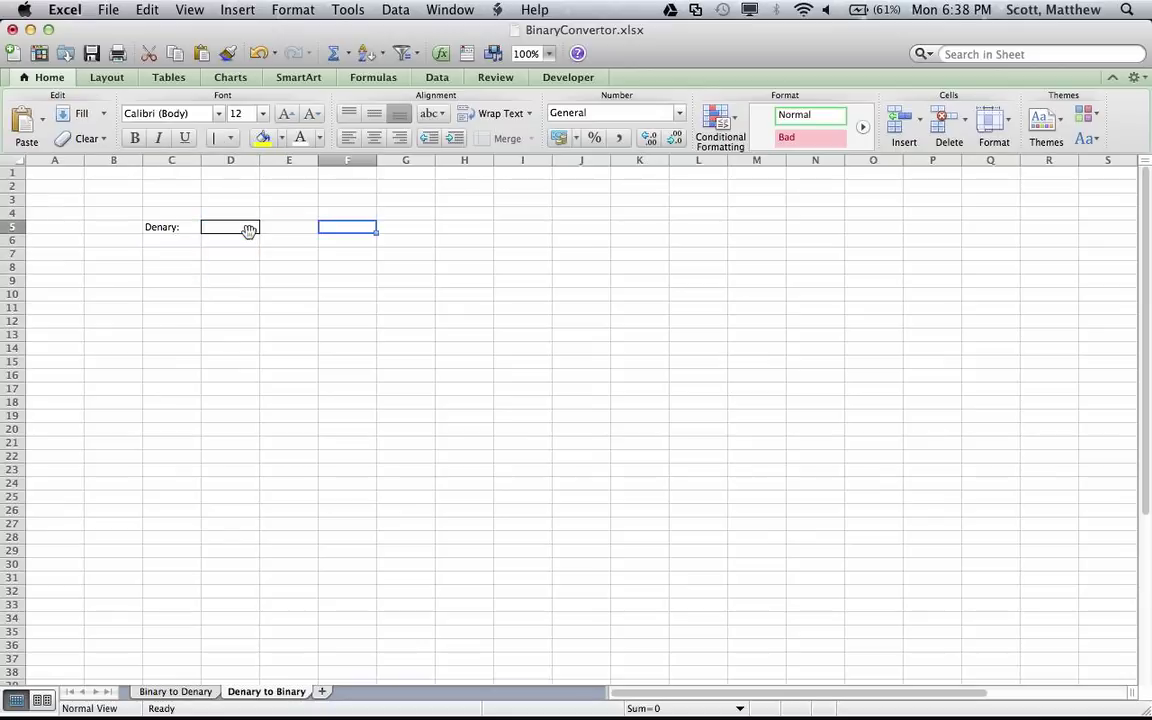
{"action": "type", "text": "Binary:"}
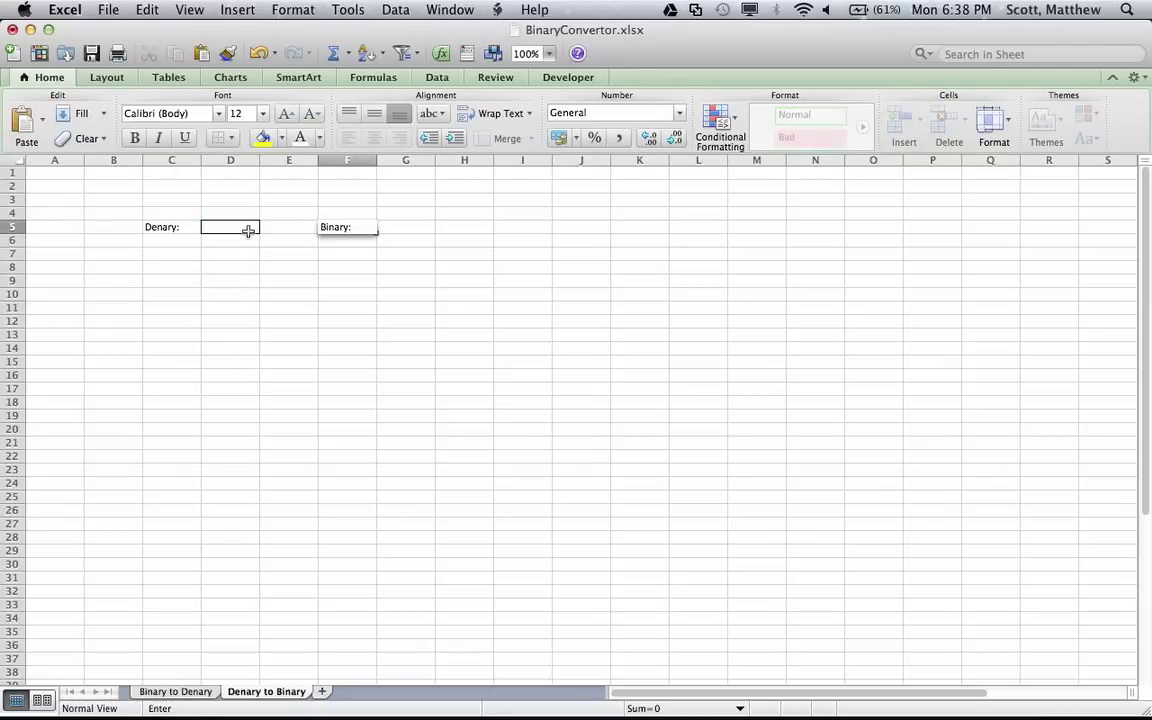
{"action": "key", "text": "Right"}
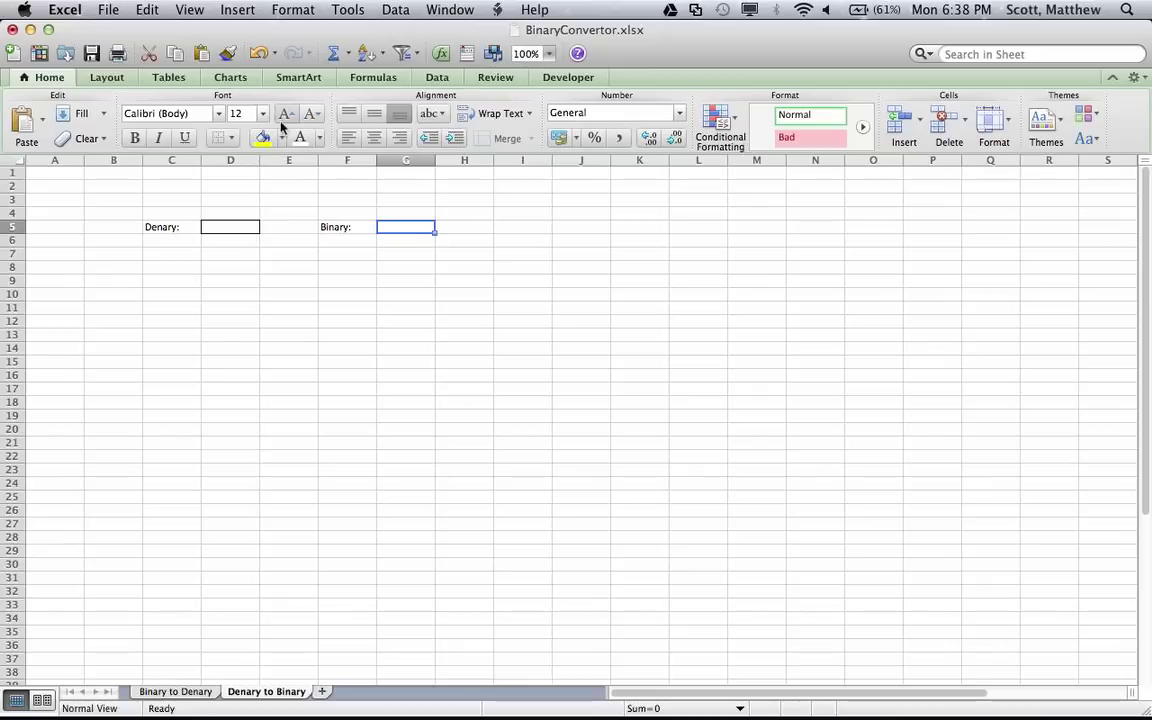
Step: Apply an outside border to cell G5, beside the "Binary:" label, as the result box
{"action": "left_click", "coordinate": [221, 138]}
{"action": "left_click", "coordinate": [245, 163]}
{"action": "left_click", "coordinate": [298, 274]}
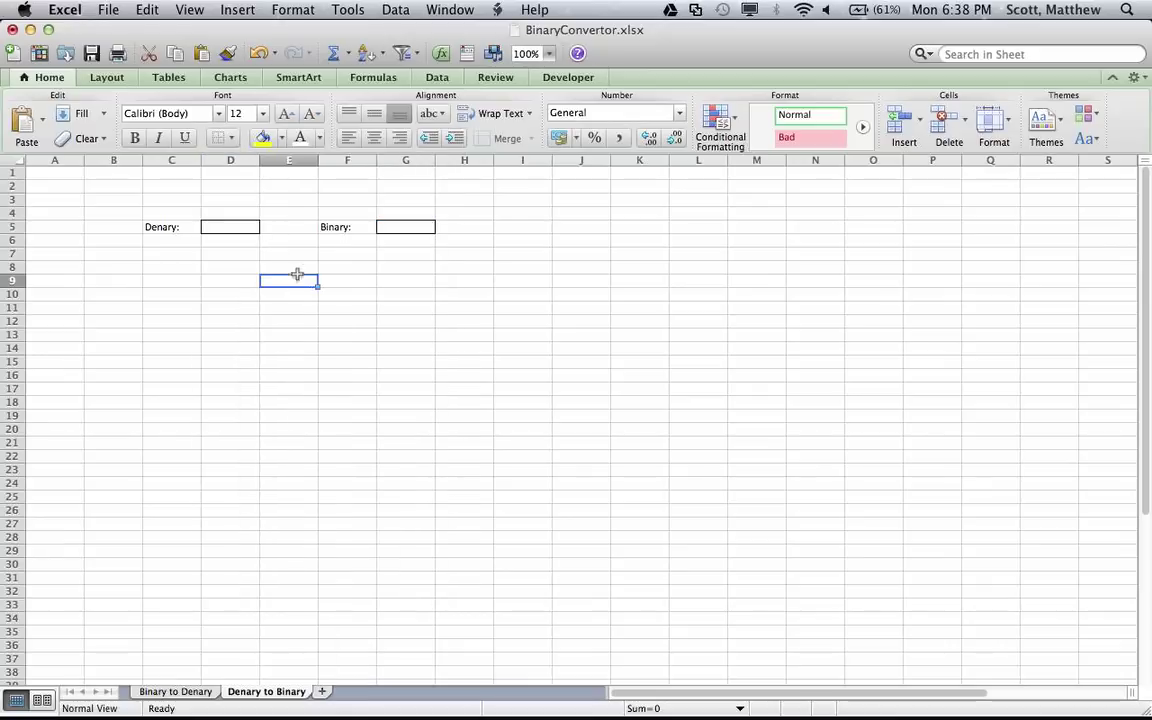
Step: Enter 34 as the sample denary number in the bordered cell D5
{"action": "left_click", "coordinate": [188, 267]}
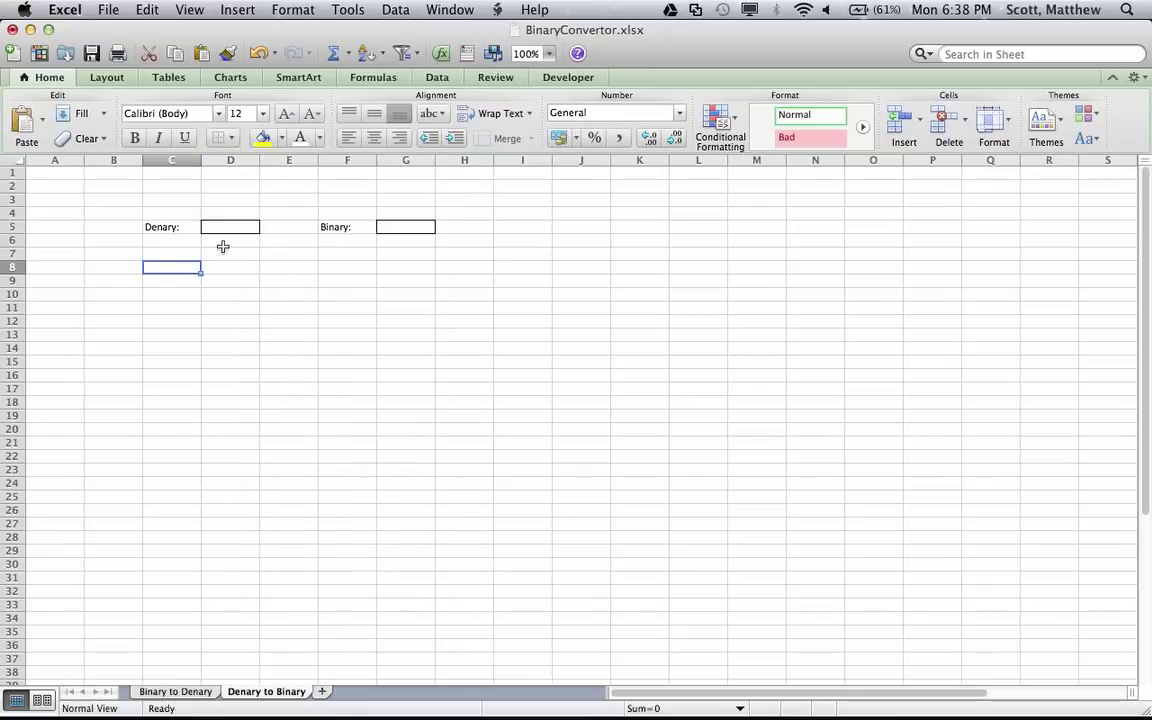
{"action": "left_click", "coordinate": [234, 227]}
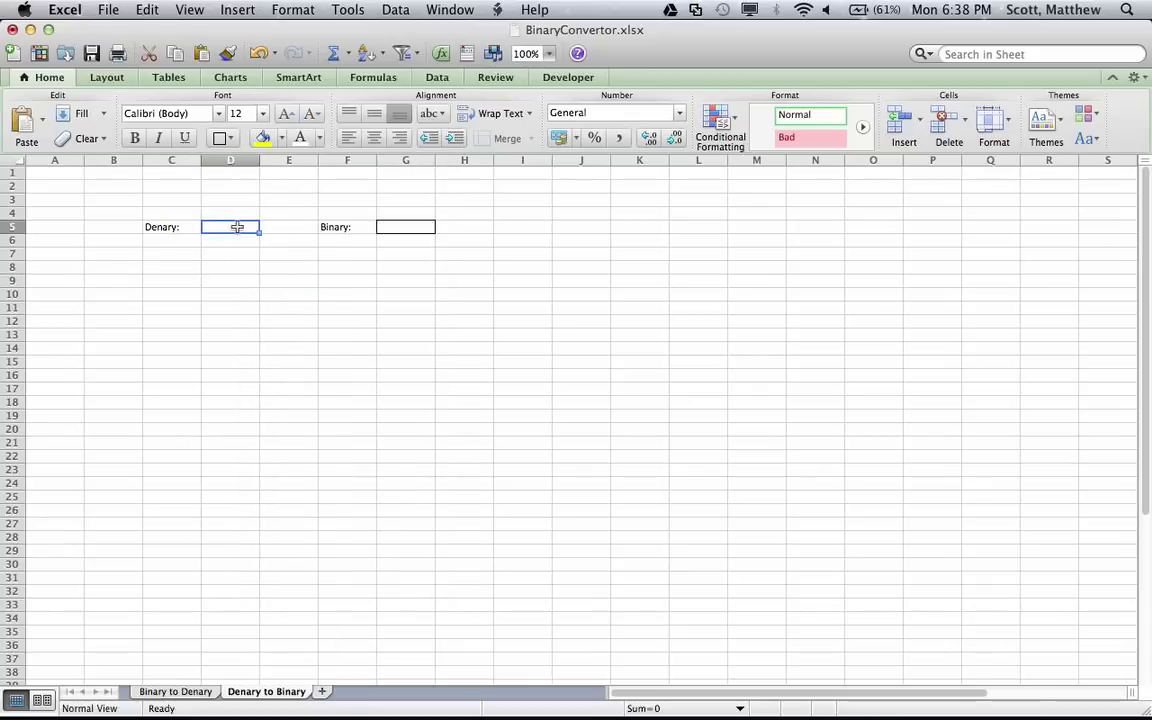
{"action": "type", "text": "34"}
{"action": "key", "text": "Return"}
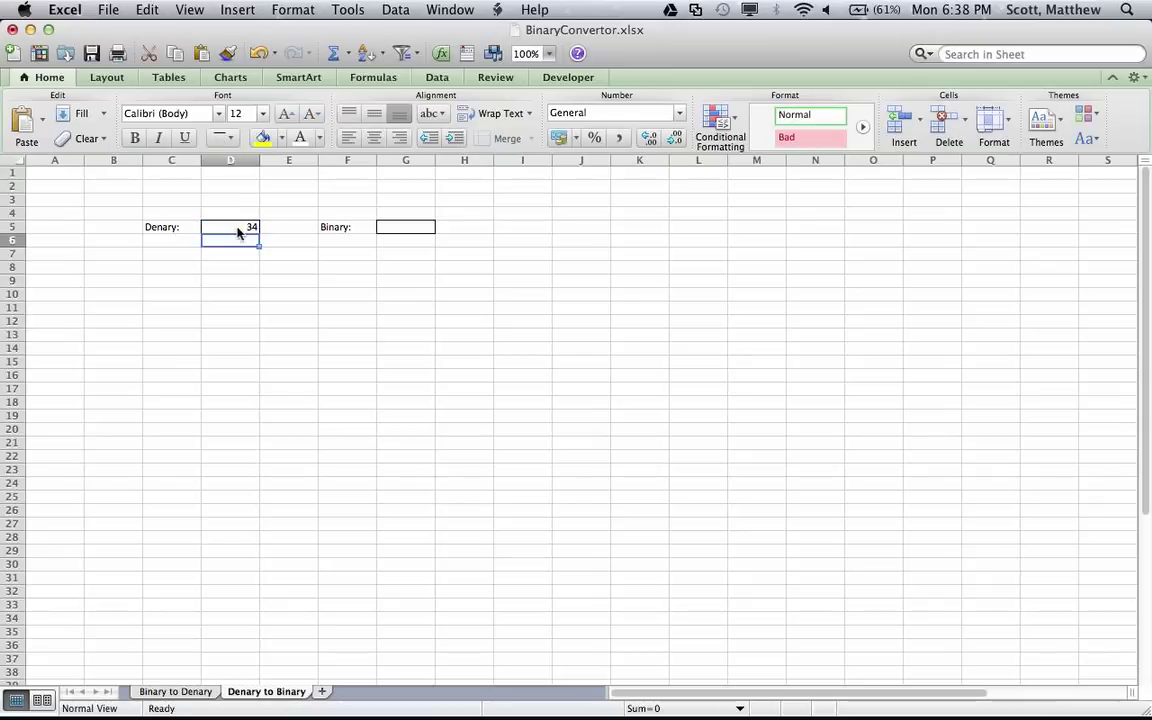
Step: Record the first division of 34 by 2, with quotient 17 in C7 and remainder 0 in D7
{"action": "key", "text": "Down"}
{"action": "key", "text": "Left"}
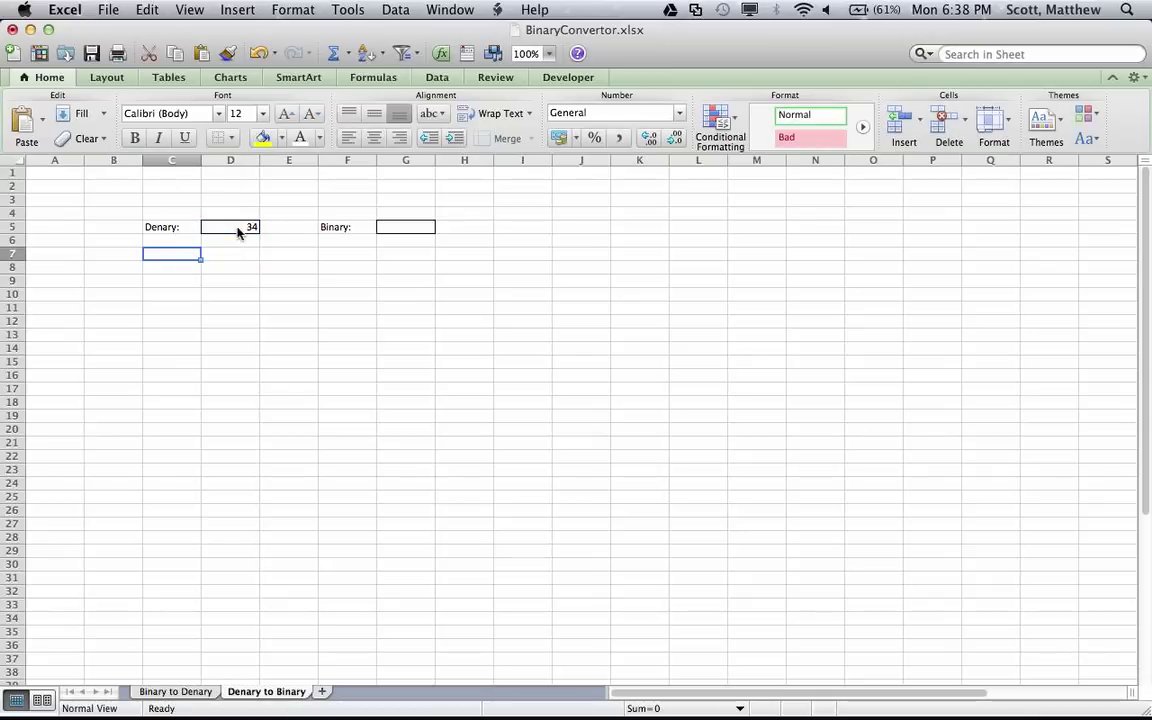
{"action": "key", "text": "Right"}
{"action": "type", "text": "0"}
{"action": "key", "text": "Left"}
{"action": "type", "text": "17"}
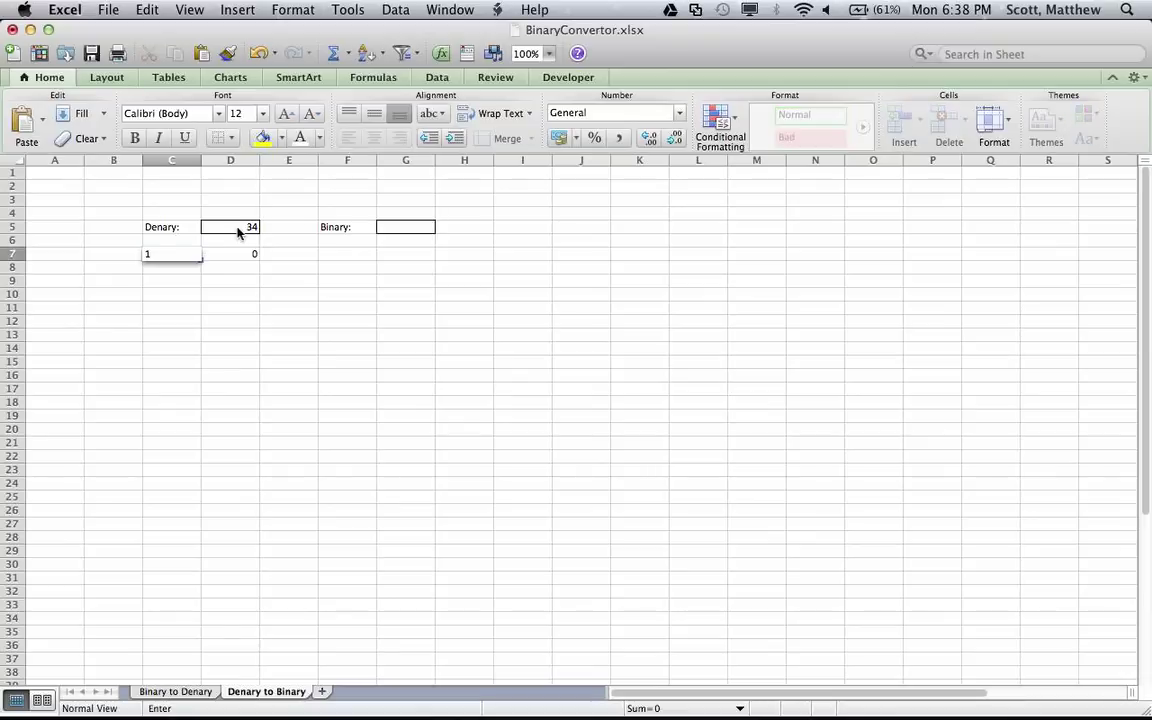
{"action": "key", "text": "Return"}
Step: Record the second halving on row 8, with remainder 1 in D8 and quotient 8 in C8
{"action": "key", "text": "Right"}
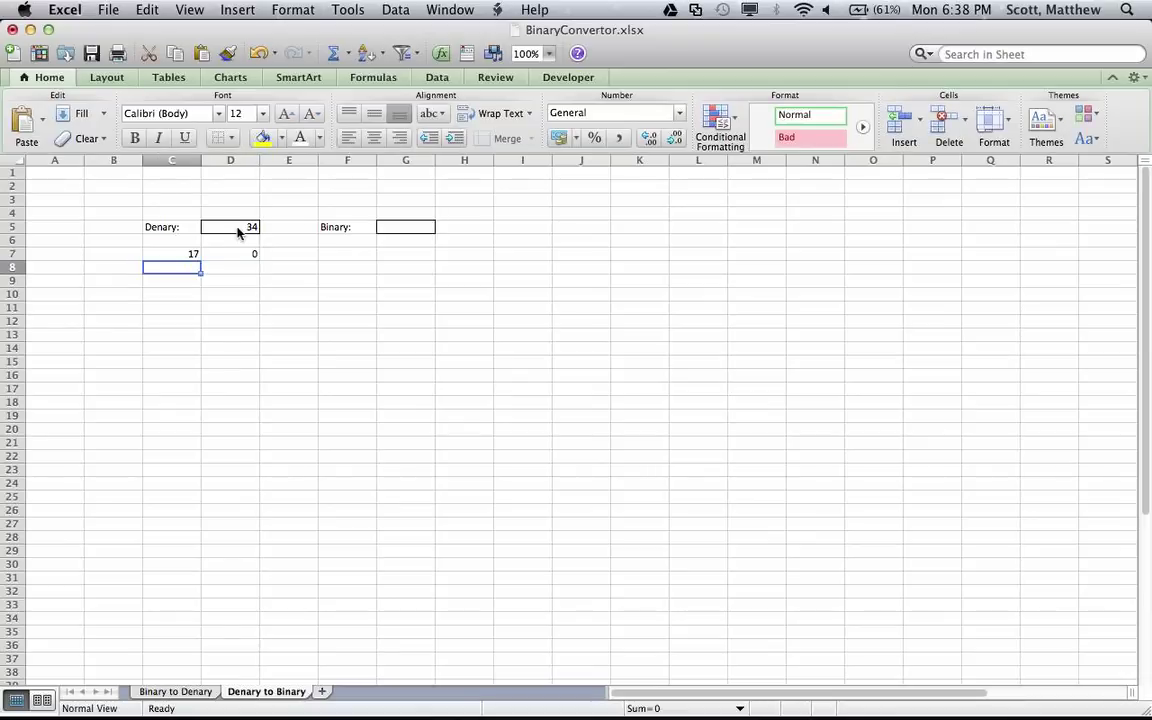
{"action": "type", "text": "1"}
{"action": "key", "text": "Left"}
{"action": "type", "text": "8"}
{"action": "key", "text": "Return"}
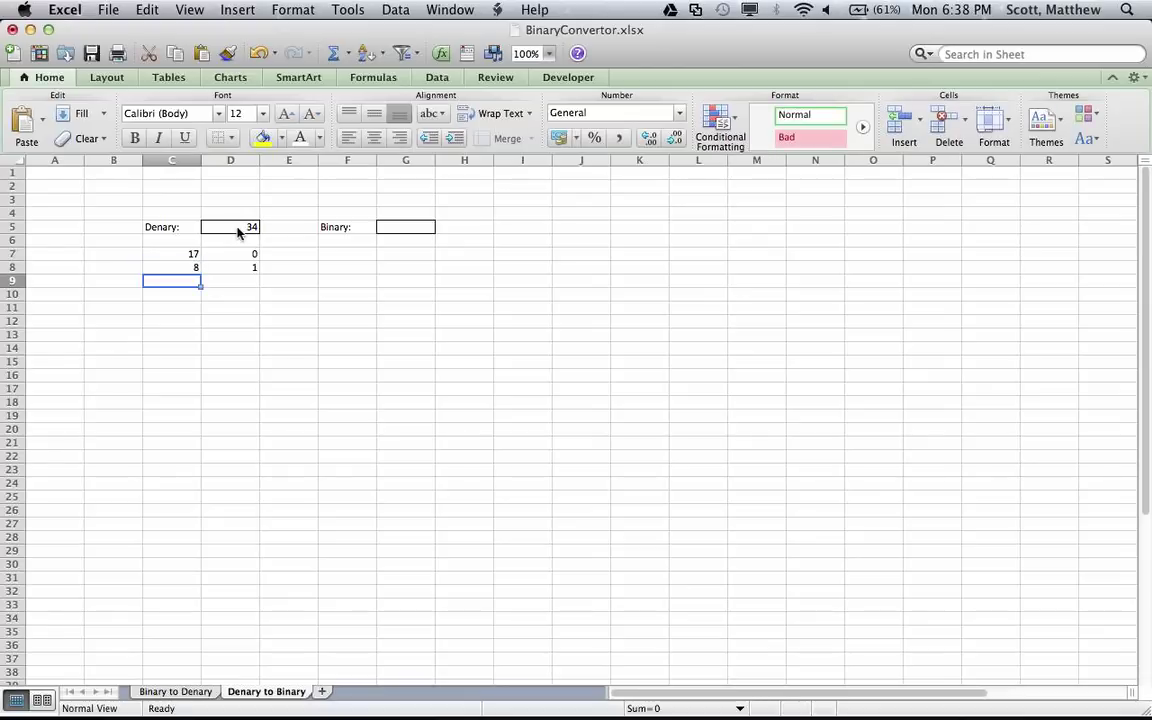
Step: Record the third halving on row 9, with remainder 0 in D9 and quotient 4 in C9
{"action": "key", "text": "Right"}
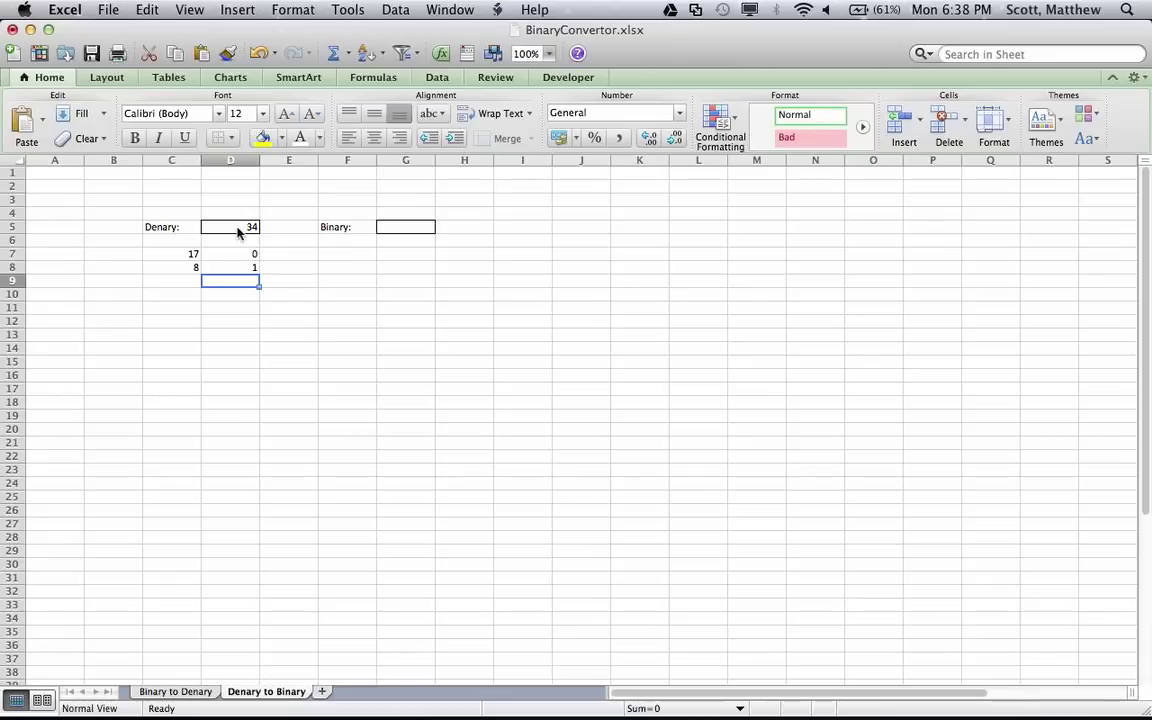
{"action": "type", "text": "0"}
{"action": "key", "text": "Return"}
{"action": "key", "text": "Up"}
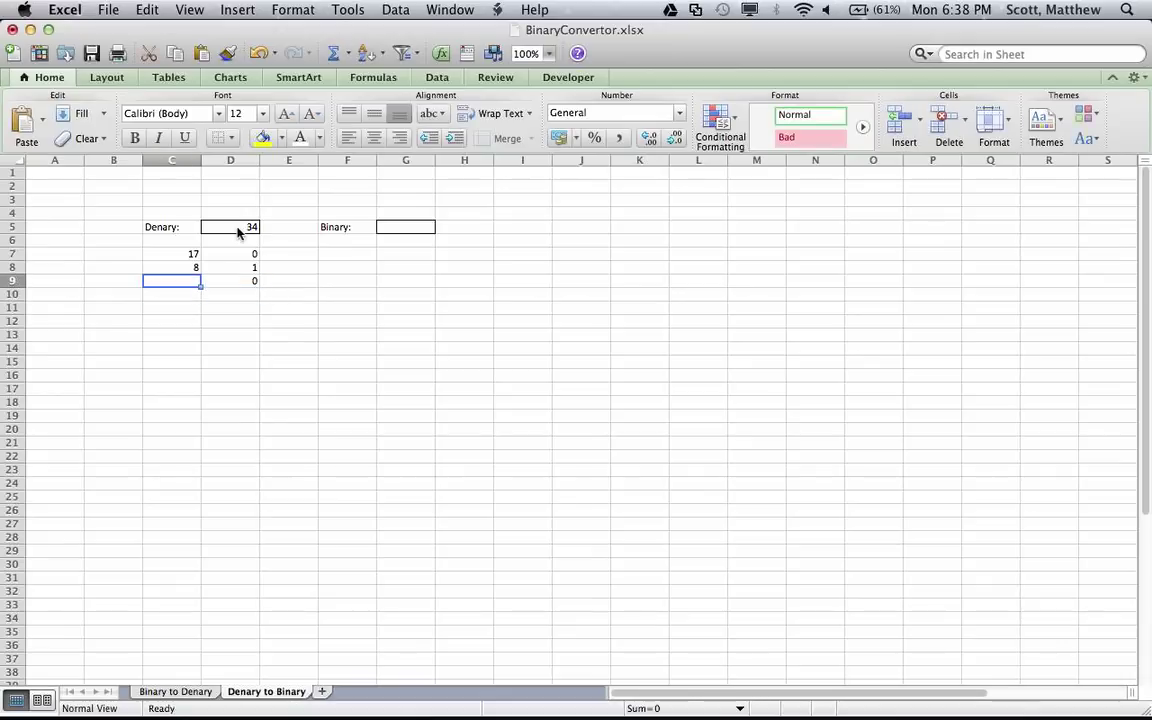
{"action": "type", "text": "4"}
Step: Record the fourth halving on row 10, with remainder 0 in D10 and quotient 2 in C10
{"action": "key", "text": "Right"}
{"action": "key", "text": "Down"}
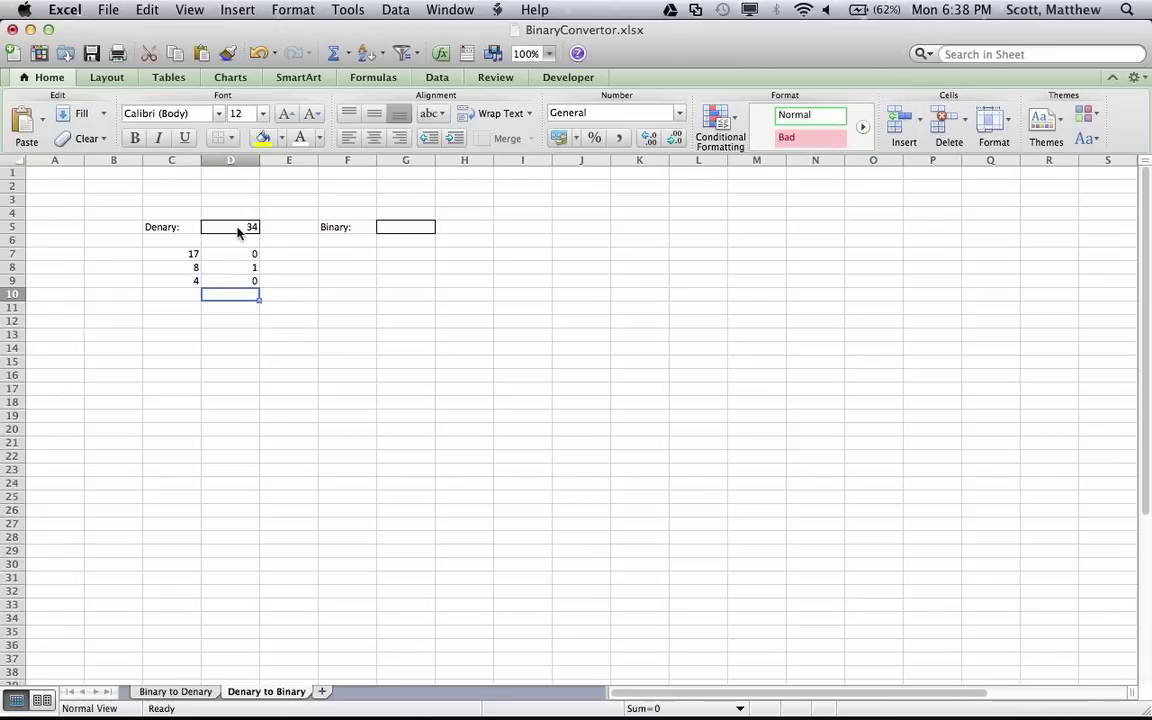
{"action": "type", "text": "0"}
{"action": "key", "text": "Return"}
{"action": "key", "text": "Up"}
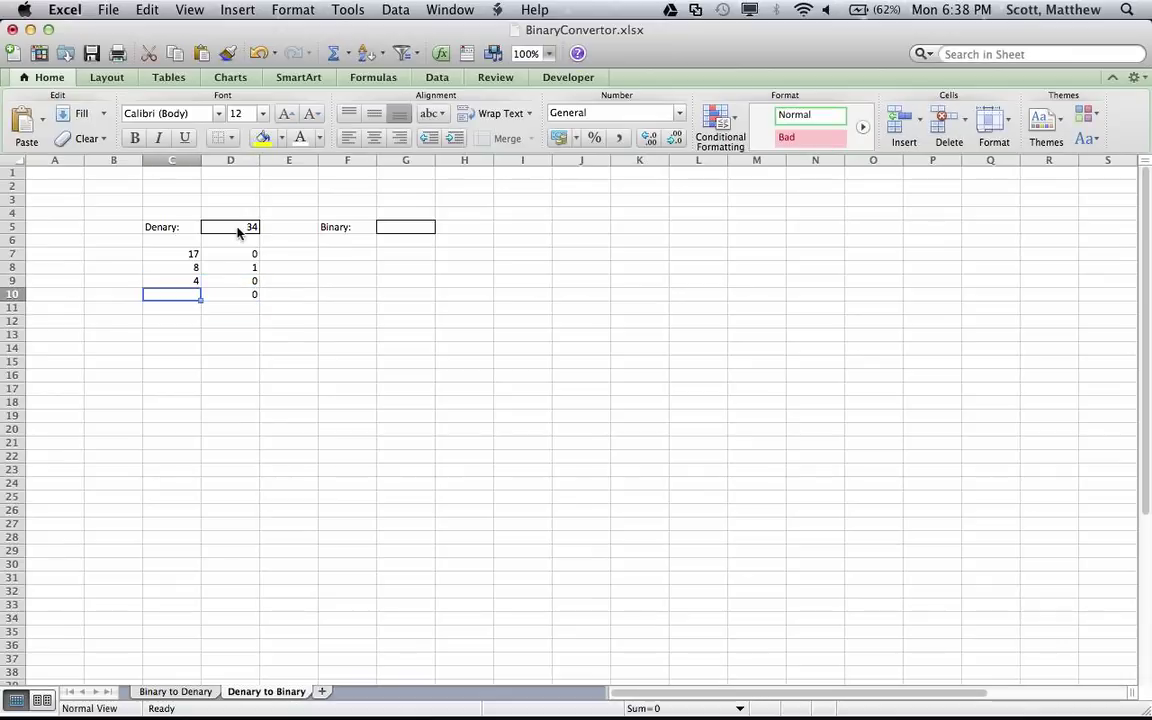
{"action": "type", "text": "2"}
Step: Record the fifth halving on row 11, with remainder 0 in D11 and quotient 1 in C11
{"action": "key", "text": "Right"}
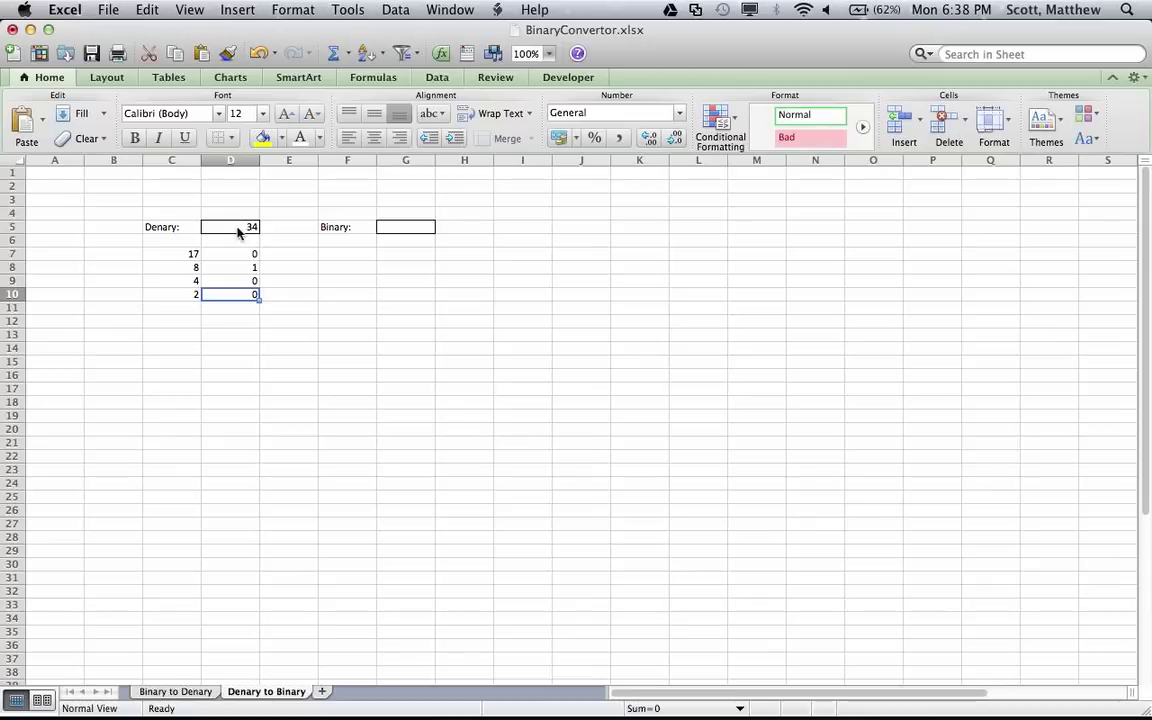
{"action": "key", "text": "Down"}
{"action": "type", "text": "0"}
{"action": "key", "text": "Left"}
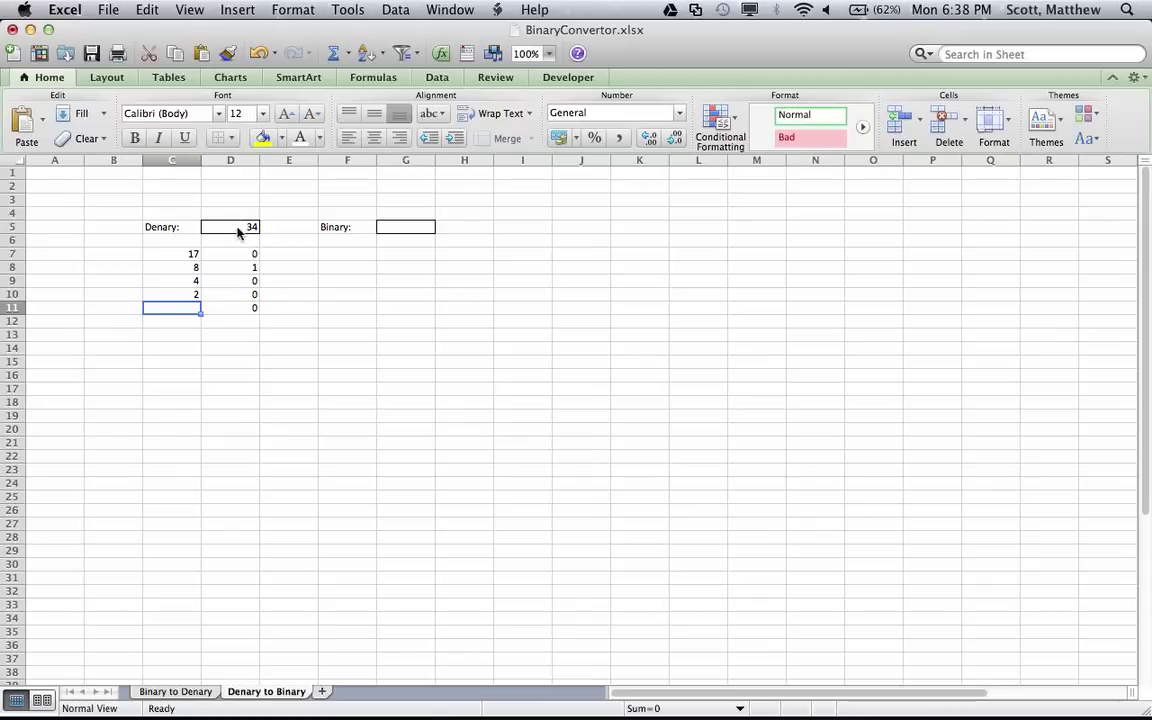
{"action": "type", "text": "1"}
Step: Record the last halving on row 12, with remainder 1 in D12 and quotient 0 in C12
{"action": "key", "text": "Right"}
{"action": "key", "text": "Down"}
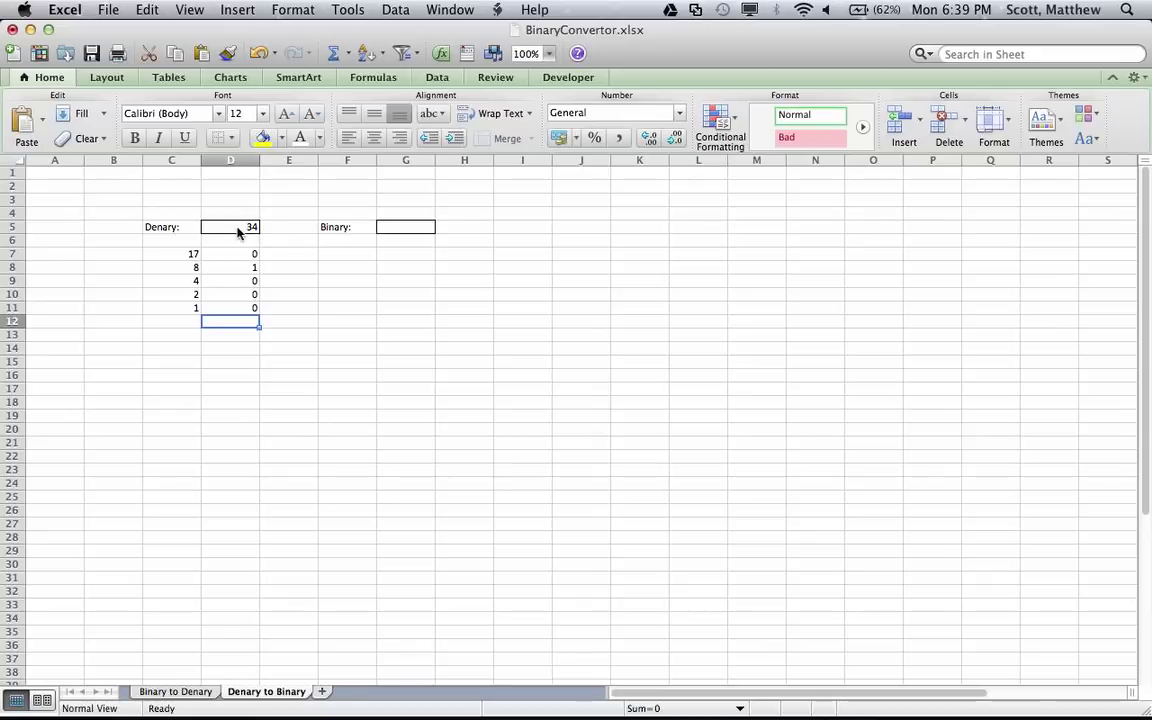
{"action": "type", "text": "1"}
{"action": "key", "text": "Left"}
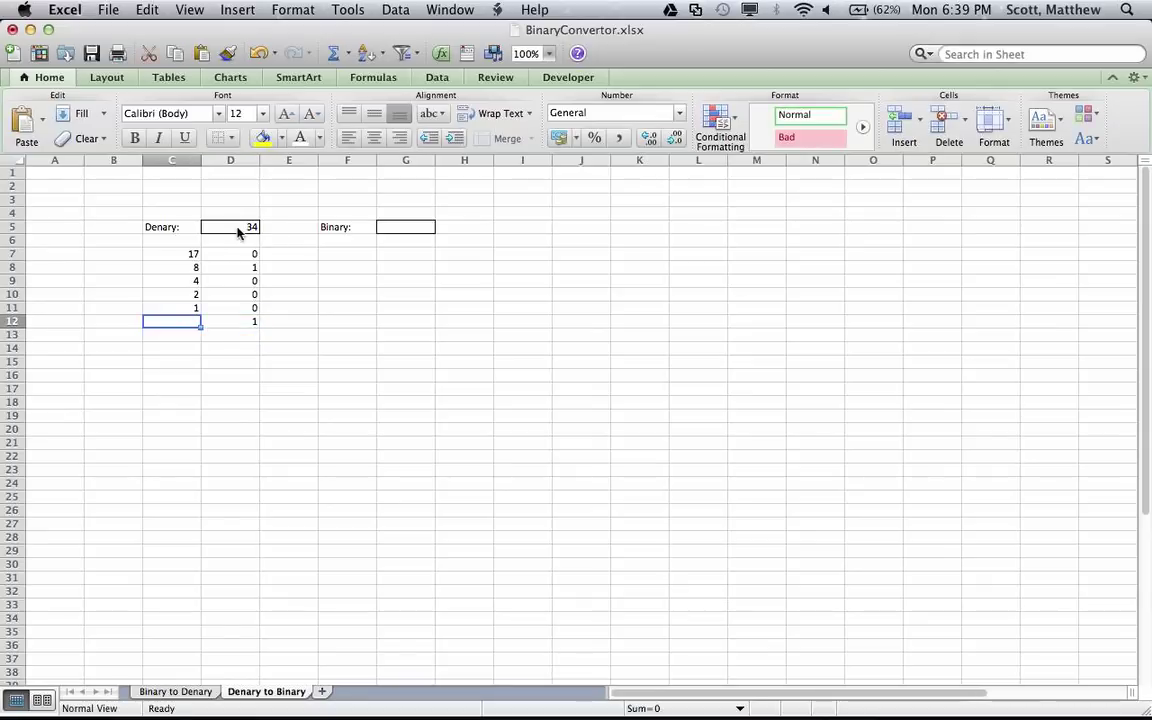
{"action": "type", "text": "0"}
{"action": "key", "text": "Return"}
Step: Review the quotients in C7:C12 and the remainders beside them in column D
{"action": "key", "text": "Up"}
{"action": "key", "text": "Up"}
{"action": "key", "text": "Up"}
{"action": "key", "text": "Up"}
{"action": "key", "text": "Up"}
{"action": "key", "text": "Up"}
{"action": "key", "text": "Up"}
{"action": "key", "text": "Down"}
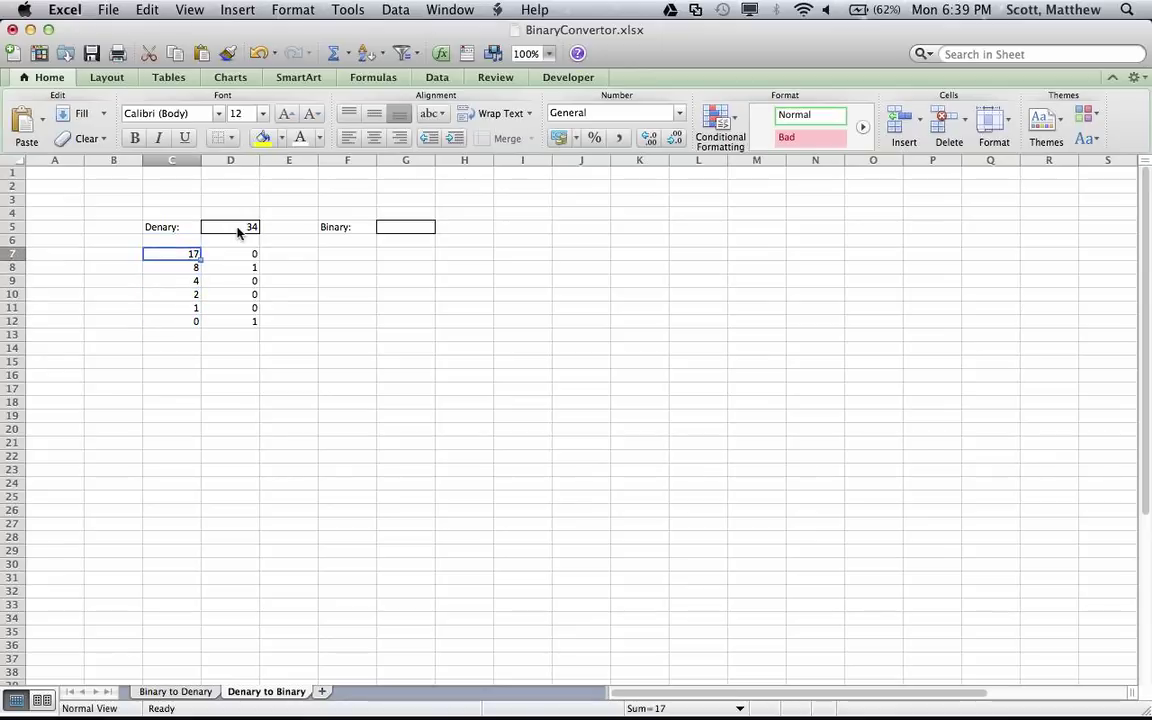
{"action": "key", "text": "Down"}
{"action": "key", "text": "Down"}
{"action": "key", "text": "Down"}
{"action": "key", "text": "Down"}
{"action": "key", "text": "Down"}
{"action": "key", "text": "Up"}
{"action": "key", "text": "Up"}
{"action": "key", "text": "Up"}
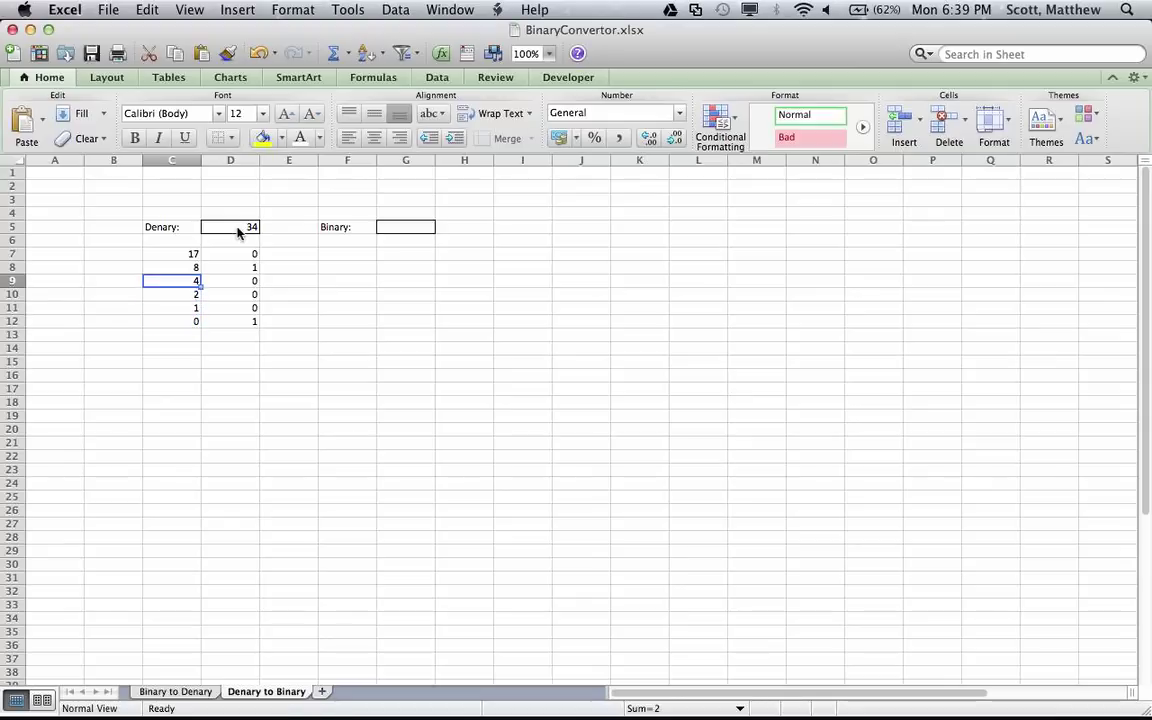
{"action": "key", "text": "Up"}
{"action": "key", "text": "Up"}
{"action": "key", "text": "Right"}
{"action": "key", "text": "Down"}
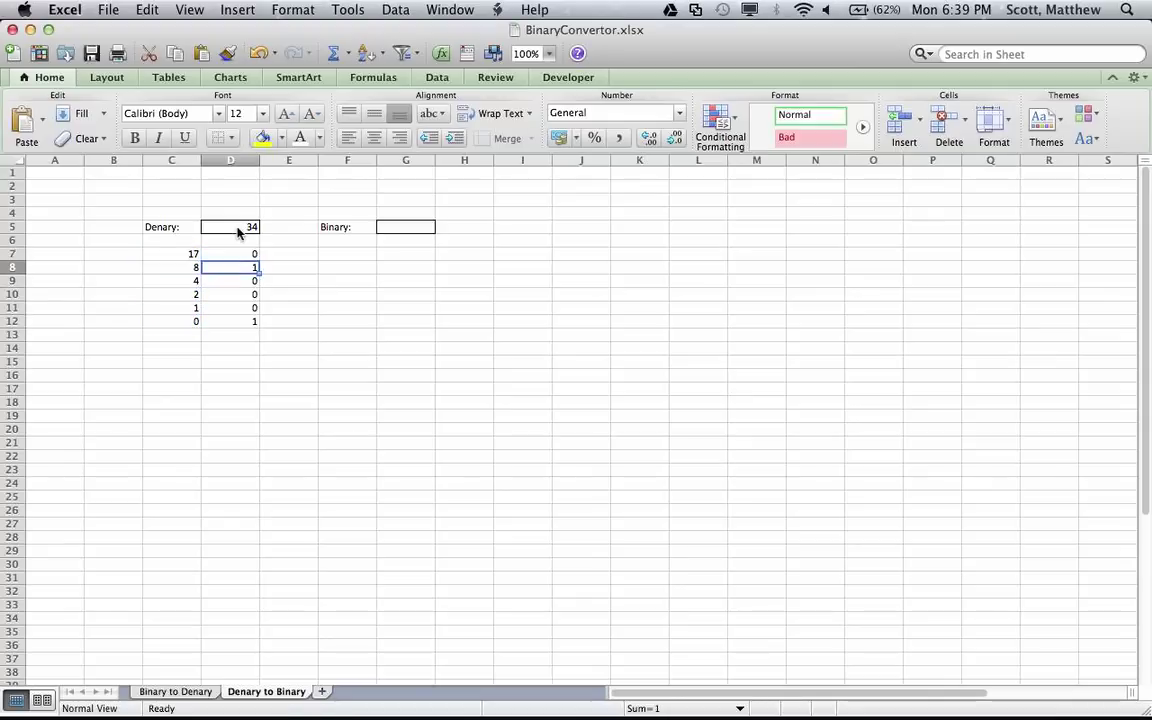
Step: Examine the remainders in D8:D12, going through the cells in both directions to see the order in which the bits are read
{"action": "key", "text": "Down"}
{"action": "key", "text": "Down"}
{"action": "key", "text": "Down"}
{"action": "key", "text": "Down"}
{"action": "key", "text": "Up"}
{"action": "key", "text": "Up"}
{"action": "key", "text": "Up"}
{"action": "key", "text": "Up"}
{"action": "key", "text": "Down"}
{"action": "key", "text": "Down"}
{"action": "key", "text": "Down"}
{"action": "key", "text": "Down"}
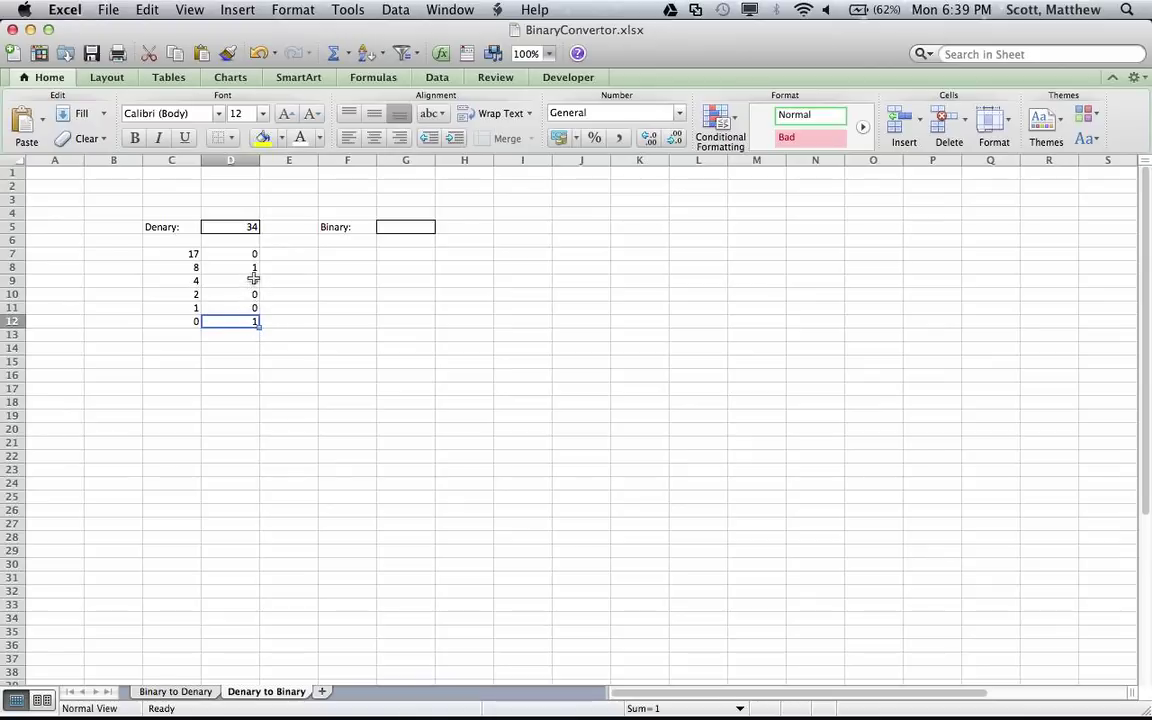
Step: On the Binary to Denary sheet, set the first four bits in D6:G6 to 0, 0, 1, 0
{"action": "left_click", "coordinate": [176, 691]}
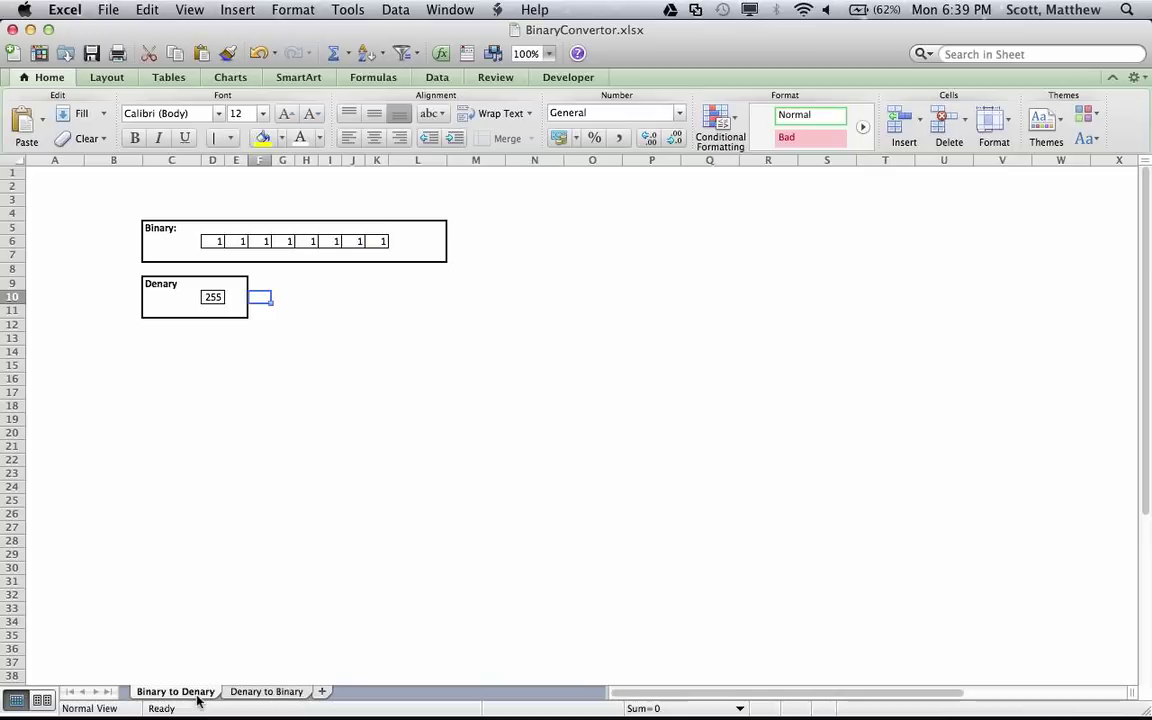
{"action": "left_click", "coordinate": [367, 240]}
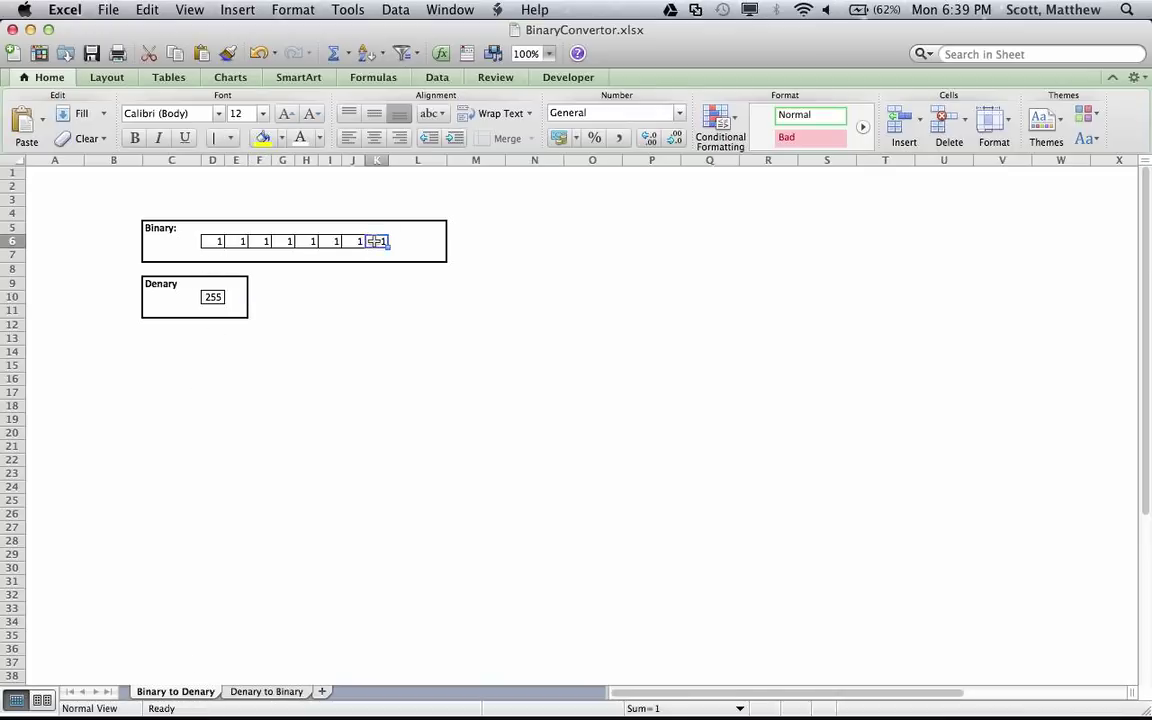
{"action": "left_click", "coordinate": [218, 241]}
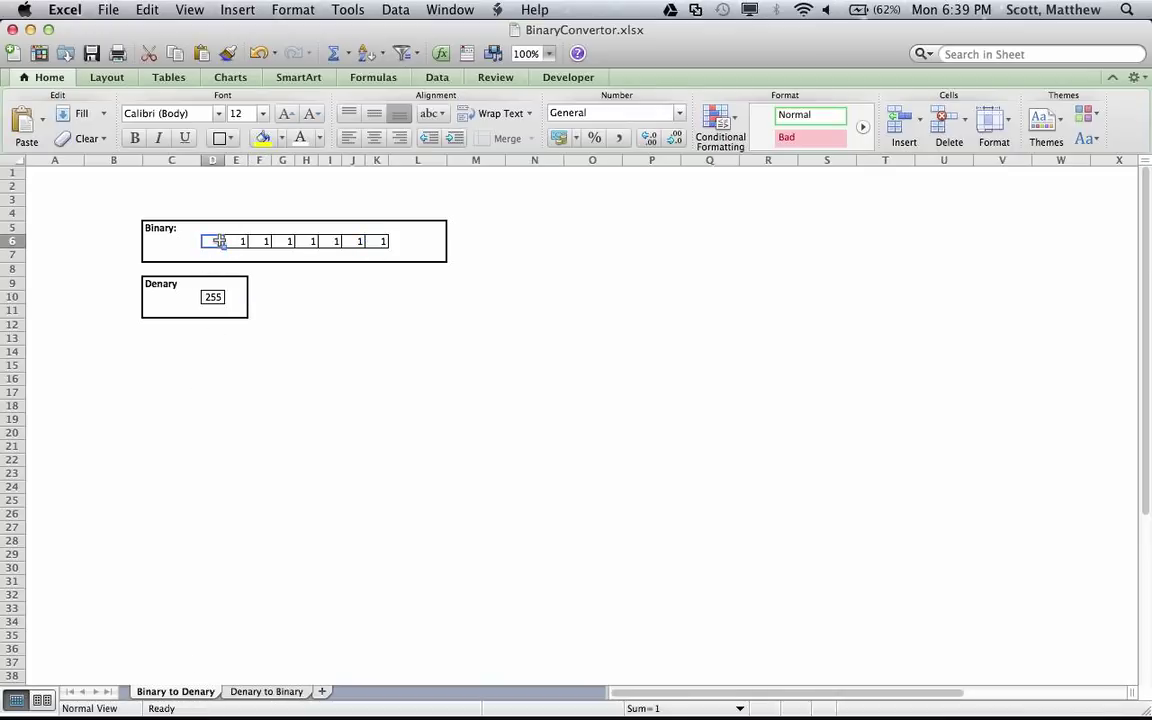
{"action": "type", "text": "0"}
{"action": "key", "text": "Tab"}
{"action": "type", "text": "0"}
{"action": "key", "text": "Tab"}
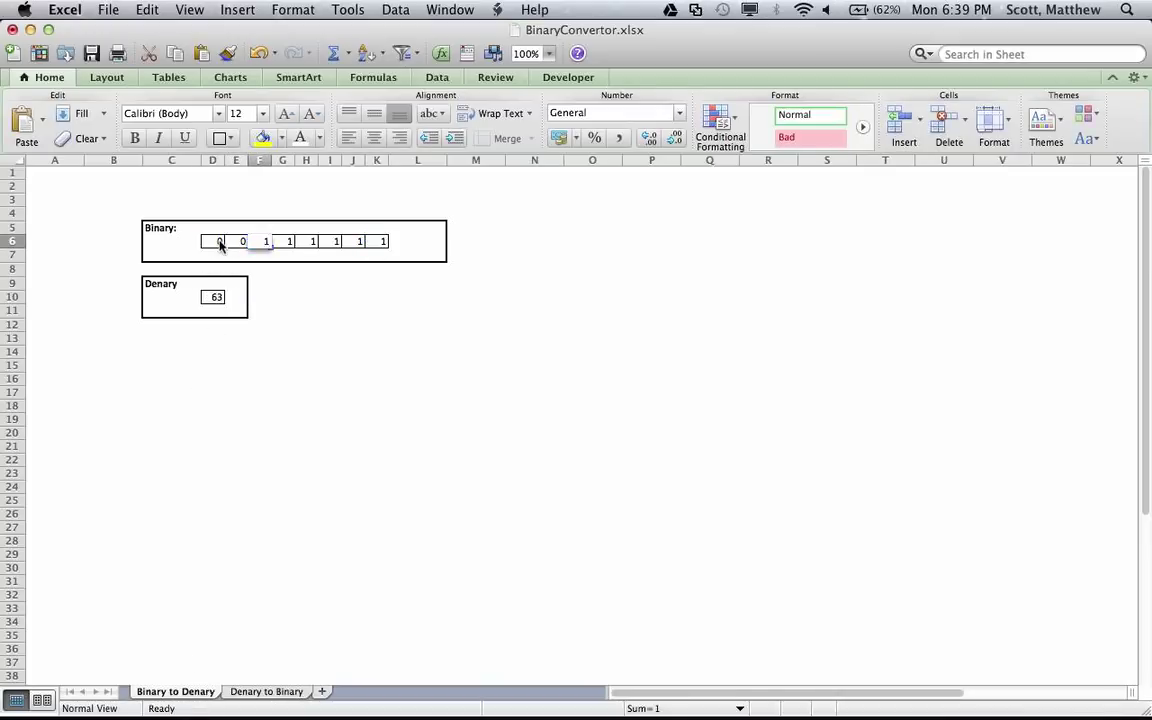
{"action": "key", "text": "Tab"}
{"action": "type", "text": "0"}
{"action": "key", "text": "Tab"}
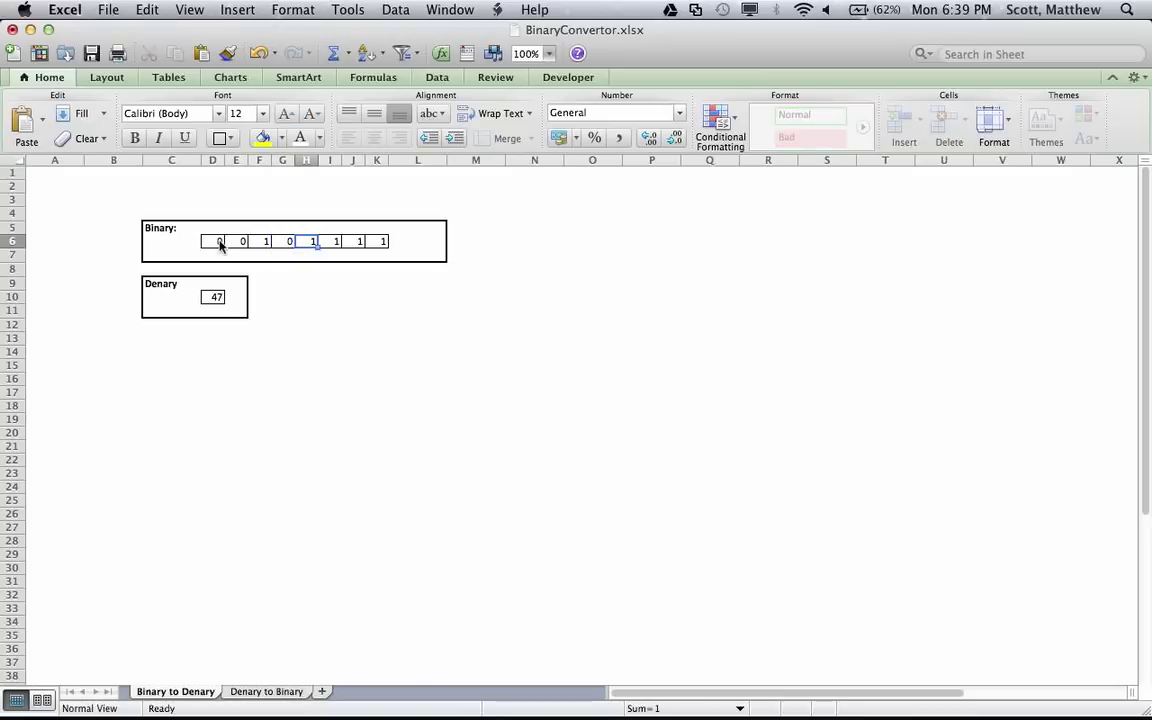
Step: Set the last four binary digits in H6:K6 to 0, 0, 1, 0
{"action": "type", "text": "0"}
{"action": "key", "text": "Tab"}
{"action": "type", "text": "0"}
{"action": "key", "text": "Tab"}
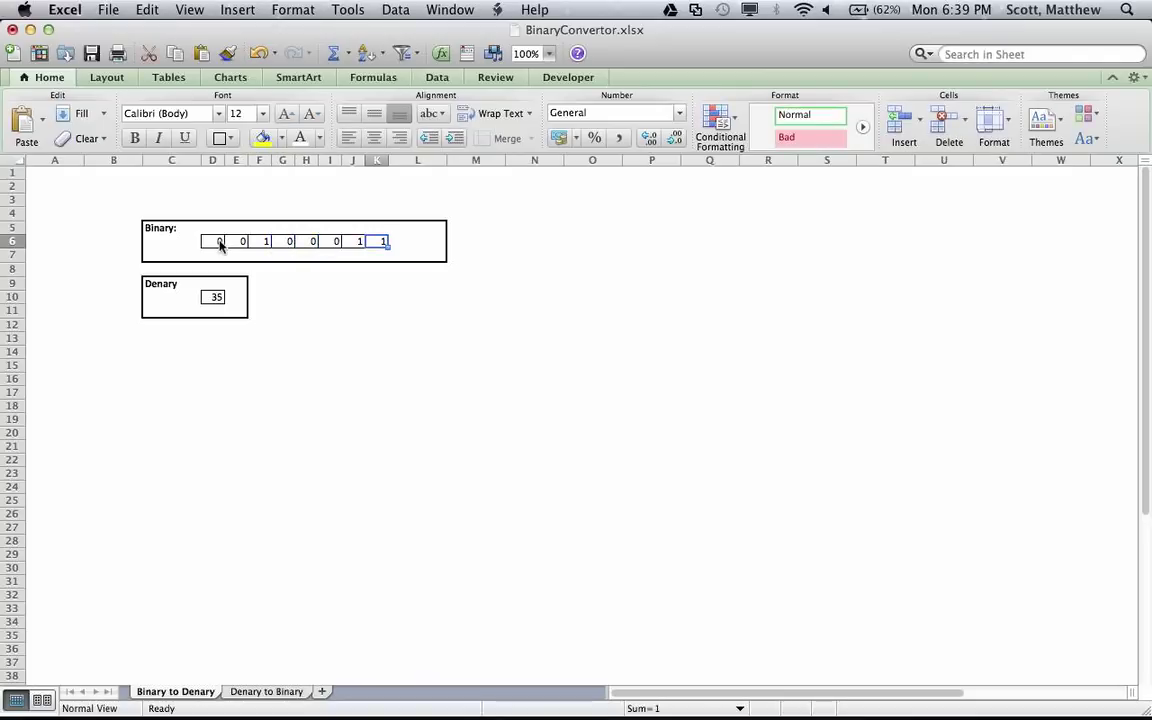
{"action": "key", "text": "Tab"}
{"action": "type", "text": "0"}
{"action": "key", "text": "Return"}
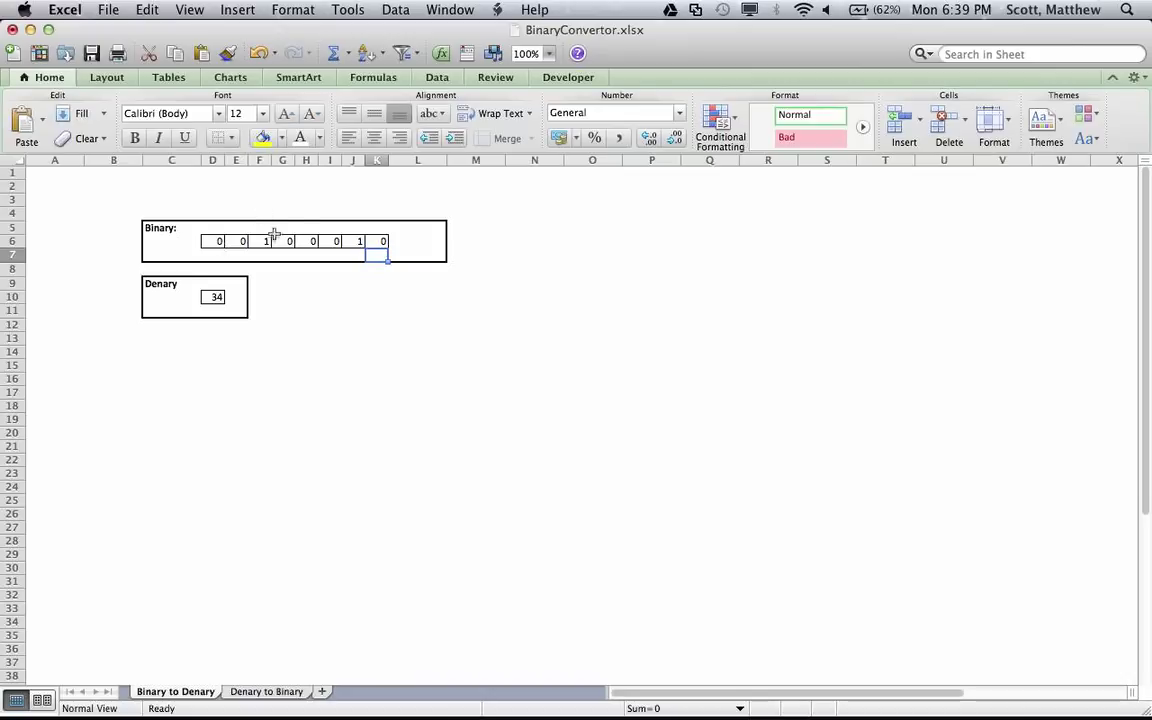
Step: Back on the Denary to Binary sheet, replace the first quotient in C7 with the formula =D5/2
{"action": "left_click", "coordinate": [262, 692]}
{"action": "left_click", "coordinate": [296, 298]}
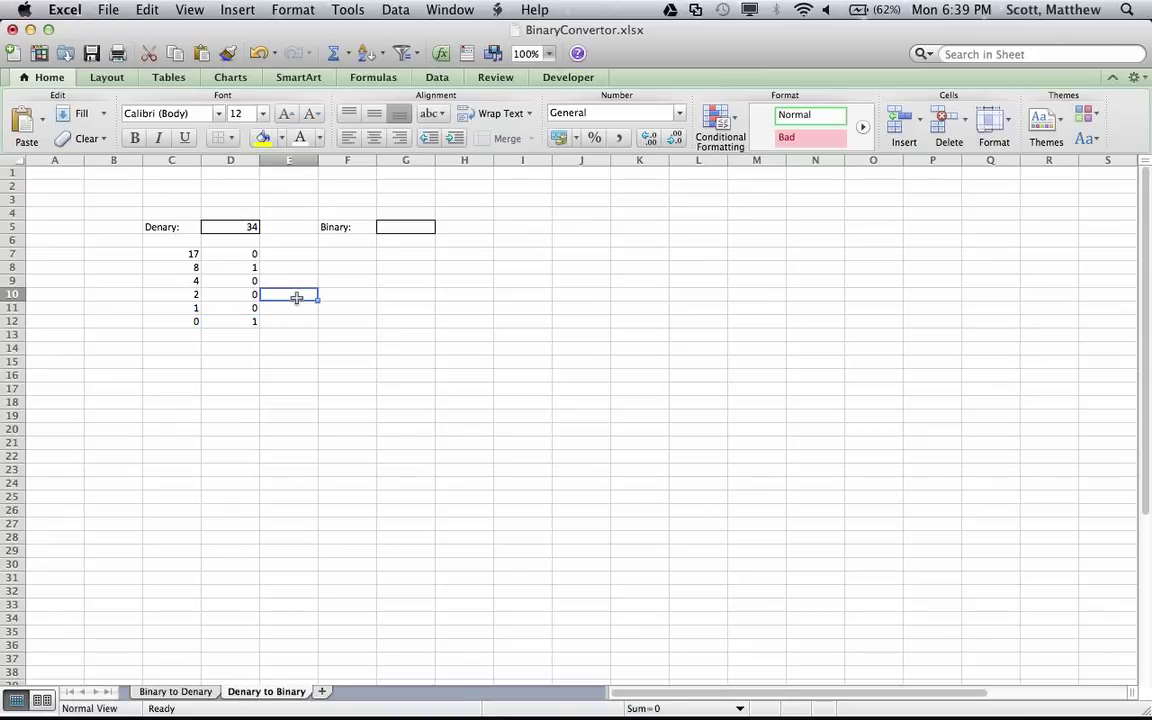
{"action": "key", "text": "Left"}
{"action": "key", "text": "Left"}
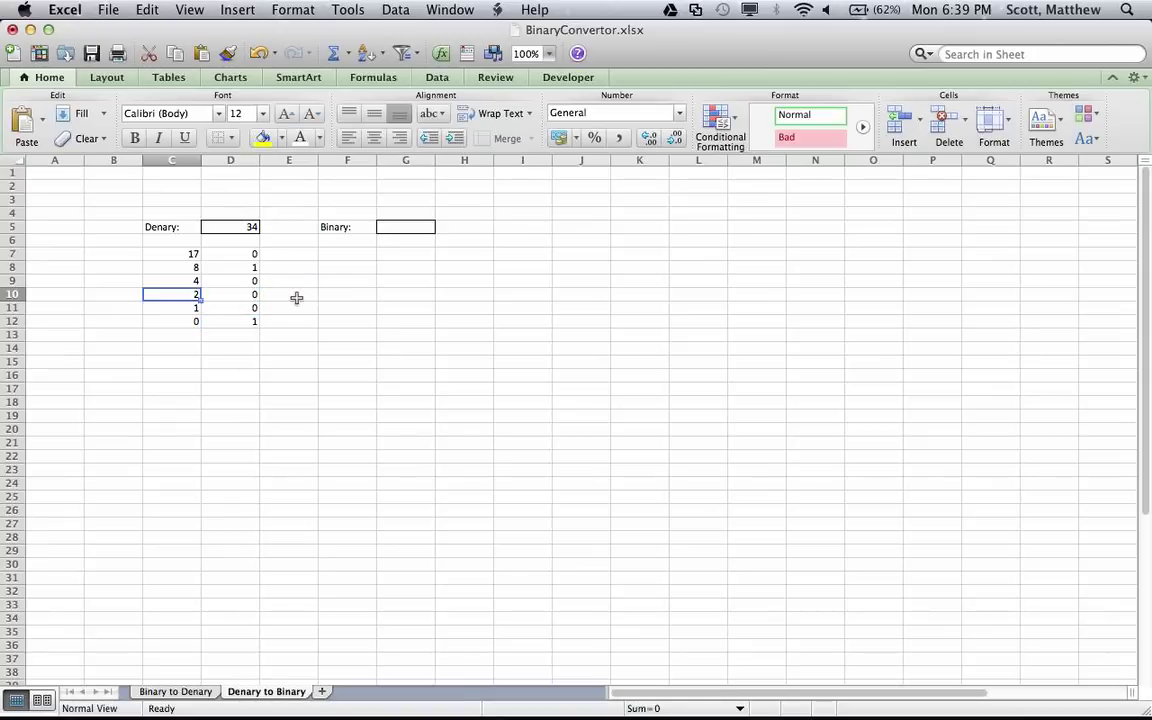
{"action": "key", "text": "Up"}
{"action": "key", "text": "Up"}
{"action": "key", "text": "Up"}
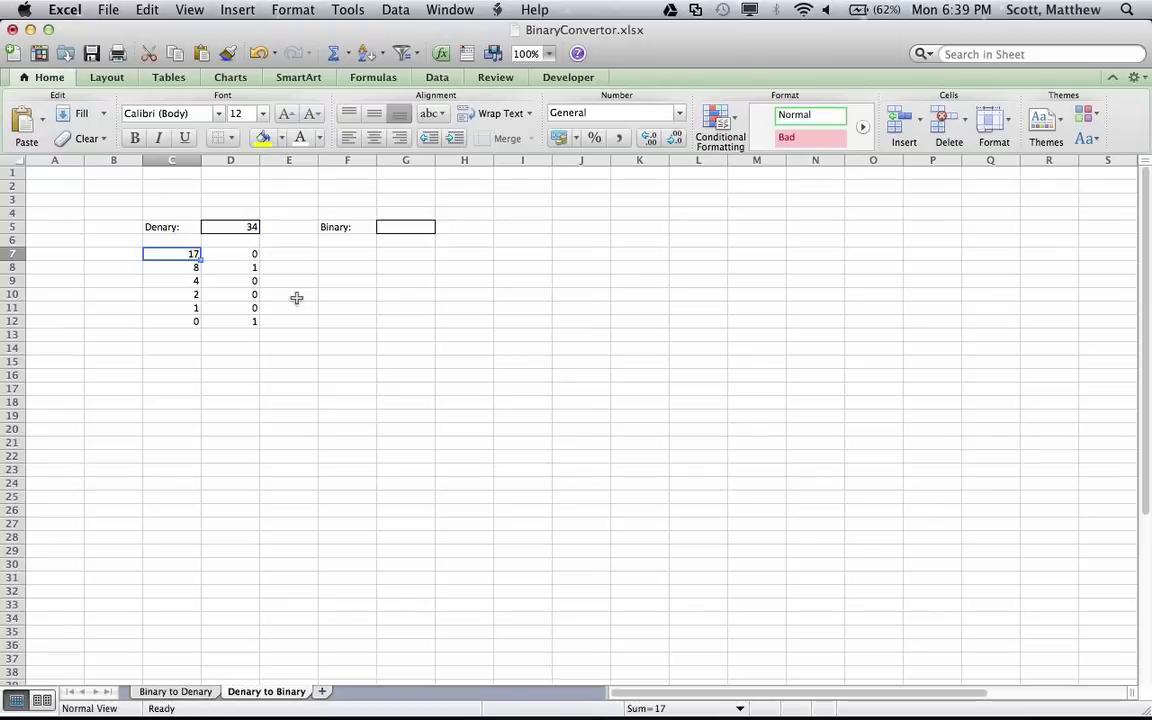
{"action": "type", "text": "="}
{"action": "key", "text": "Up"}
{"action": "key", "text": "Up"}
{"action": "key", "text": "Right"}
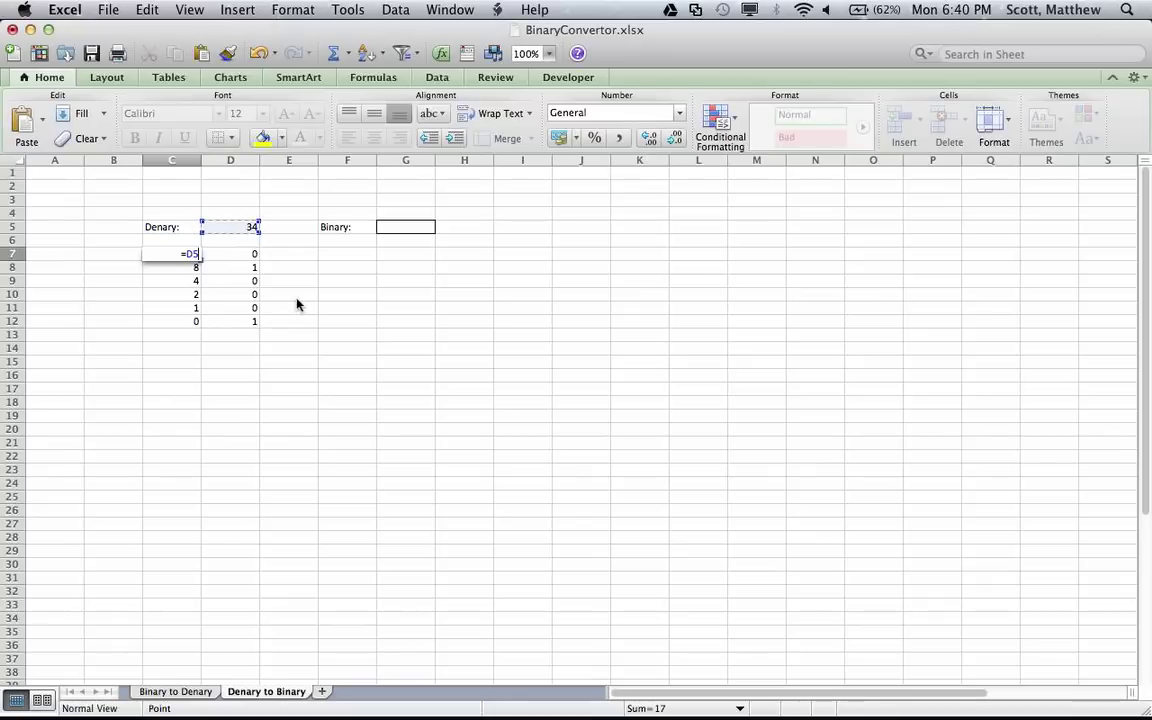
{"action": "type", "text": "/2"}
{"action": "key", "text": "Return"}
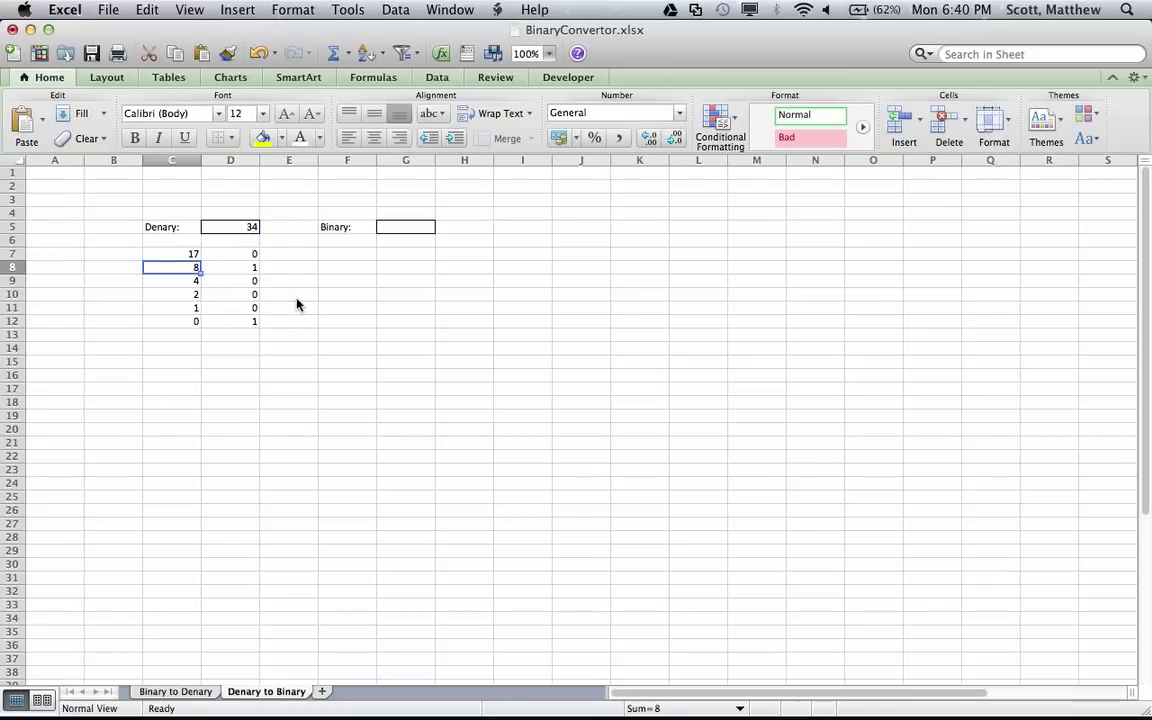
Step: Enter =C7/2 in C8 and fill the formula down to C12
{"action": "type", "text": "="}
{"action": "key", "text": "Up"}
{"action": "type", "text": "/2"}
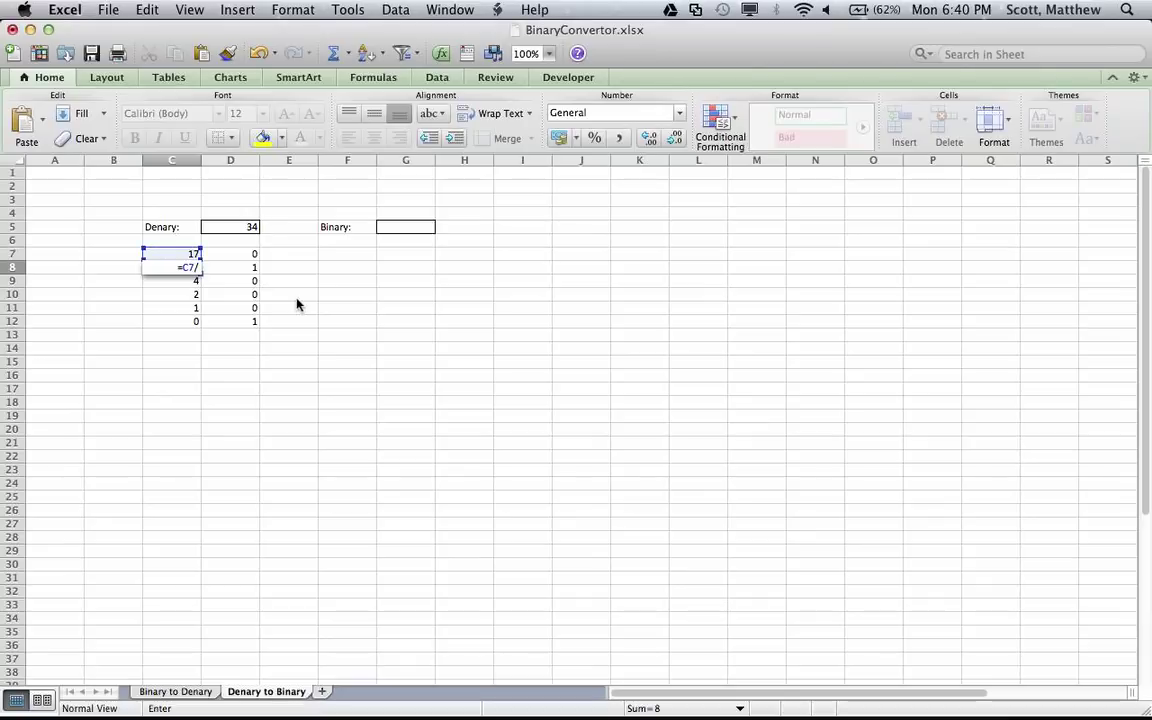
{"action": "key", "text": "Return"}
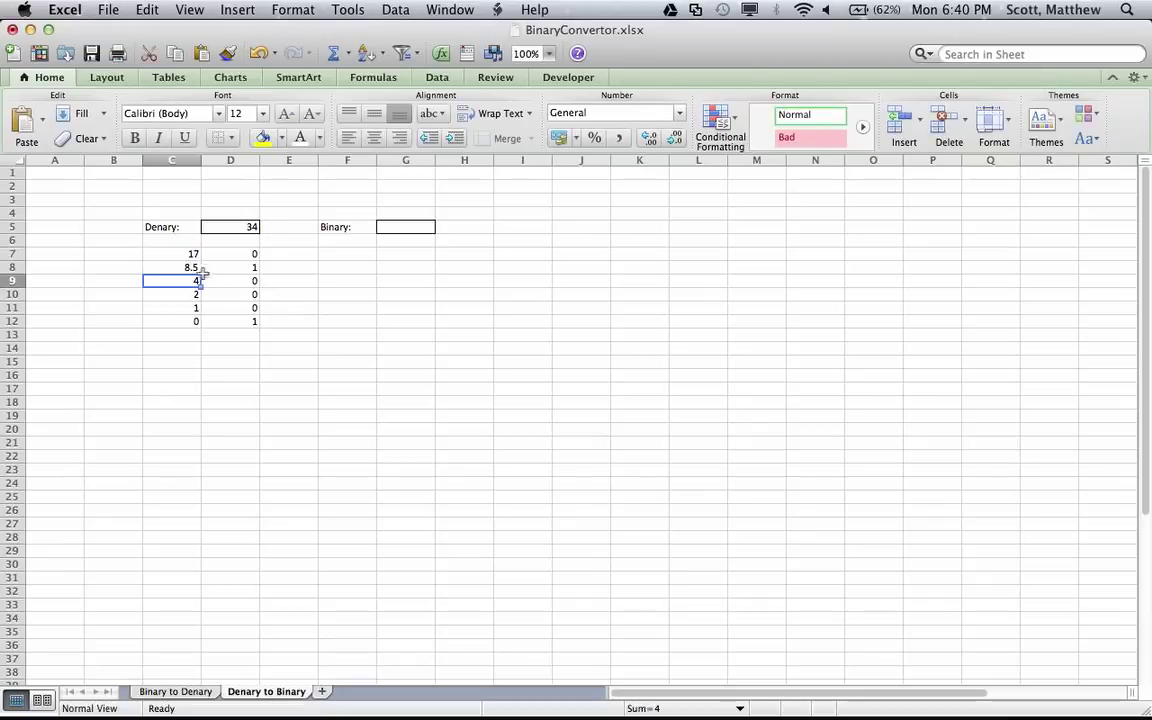
{"action": "left_click", "coordinate": [197, 270]}
{"action": "left_click_drag", "start_coordinate": [199, 274], "coordinate": [211, 325]}
{"action": "left_click", "coordinate": [213, 380]}
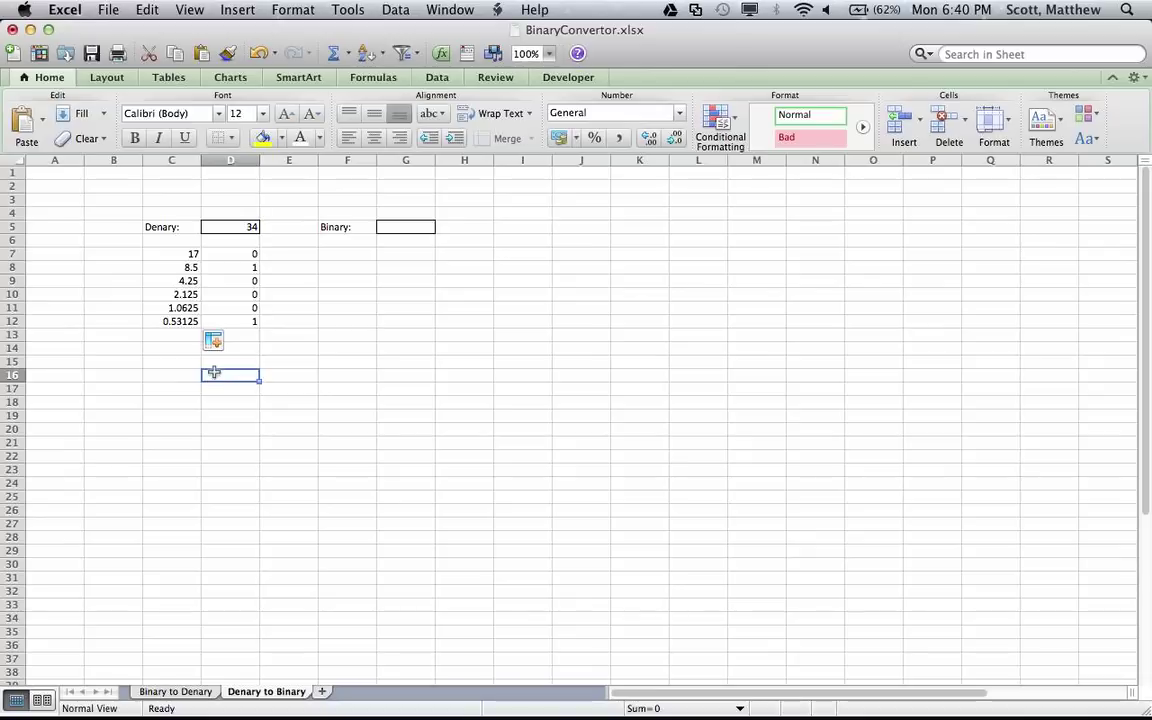
Step: Replace the formula in C8 with a whole-number halving, =INT(C7/2), and fill it down to C12
{"action": "left_click", "coordinate": [190, 268]}
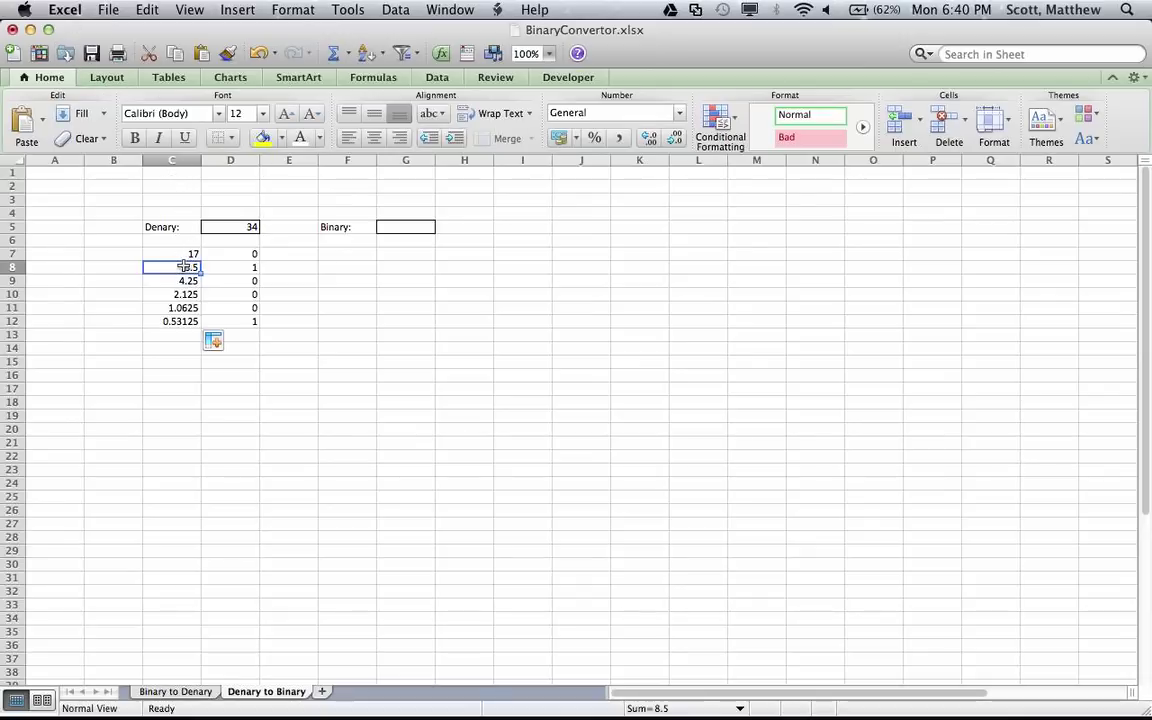
{"action": "type", "text": "="}
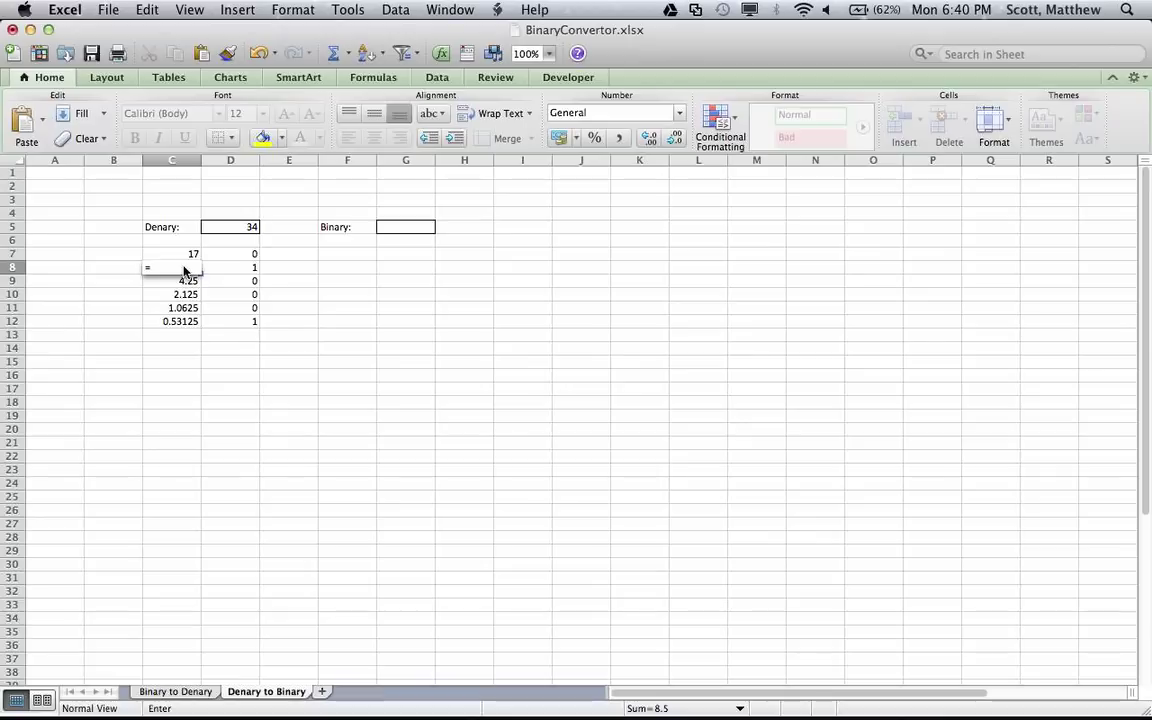
{"action": "type", "text": "int("}
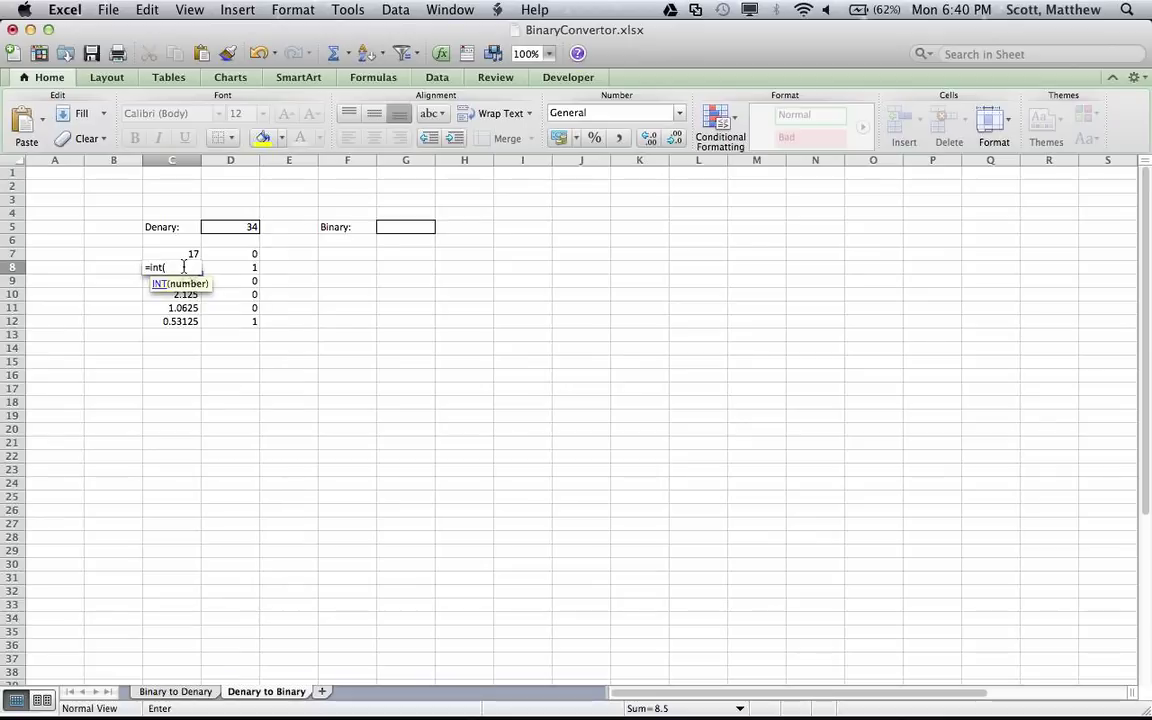
{"action": "key", "text": "Up"}
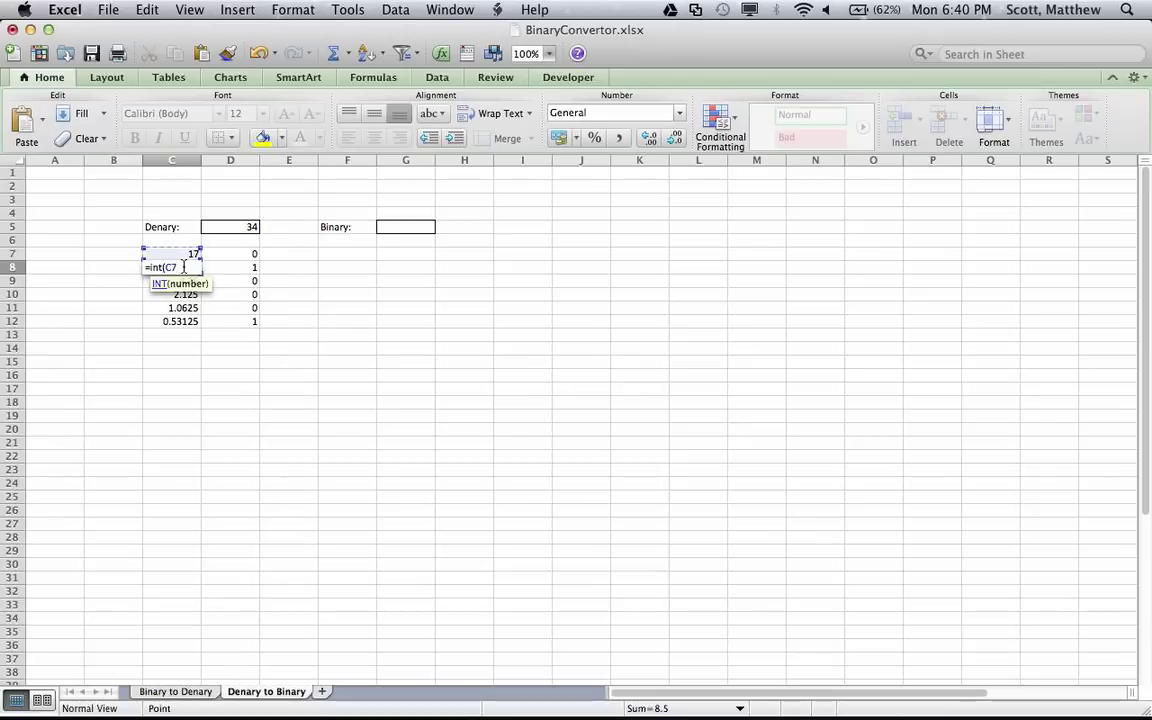
{"action": "type", "text": "/2"}
{"action": "key", "text": "Return"}
{"action": "left_click", "coordinate": [184, 266]}
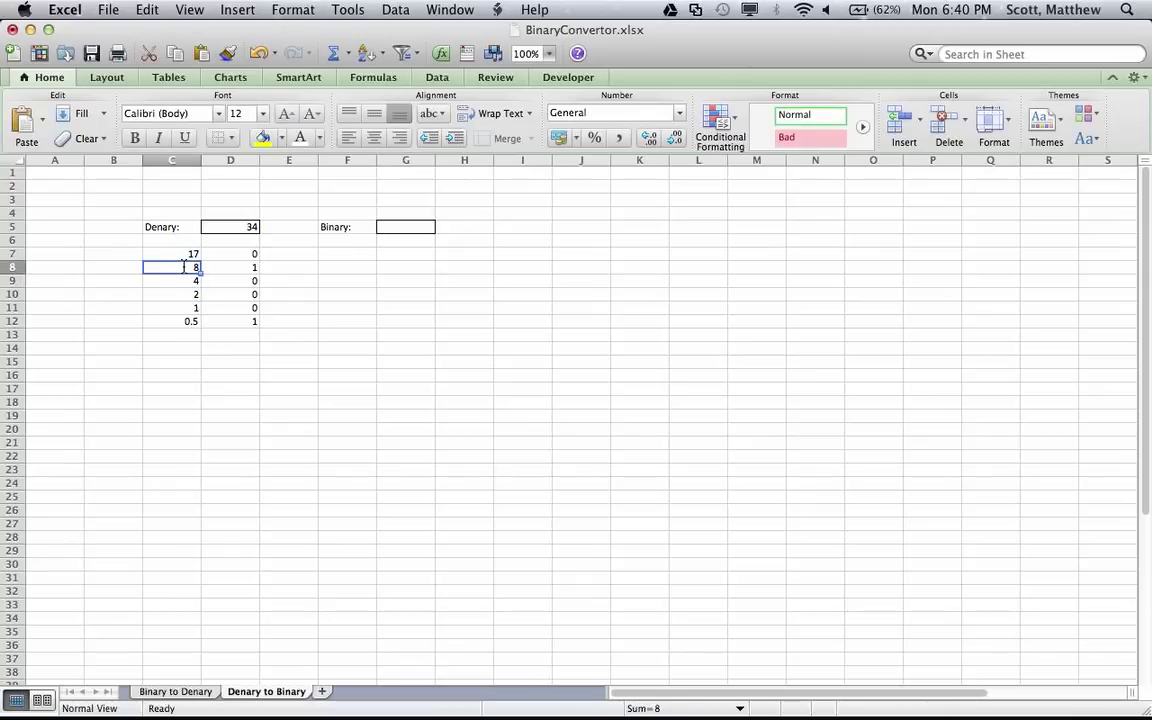
{"action": "left_click_drag", "start_coordinate": [201, 272], "coordinate": [201, 324]}
{"action": "left_click", "coordinate": [184, 268]}
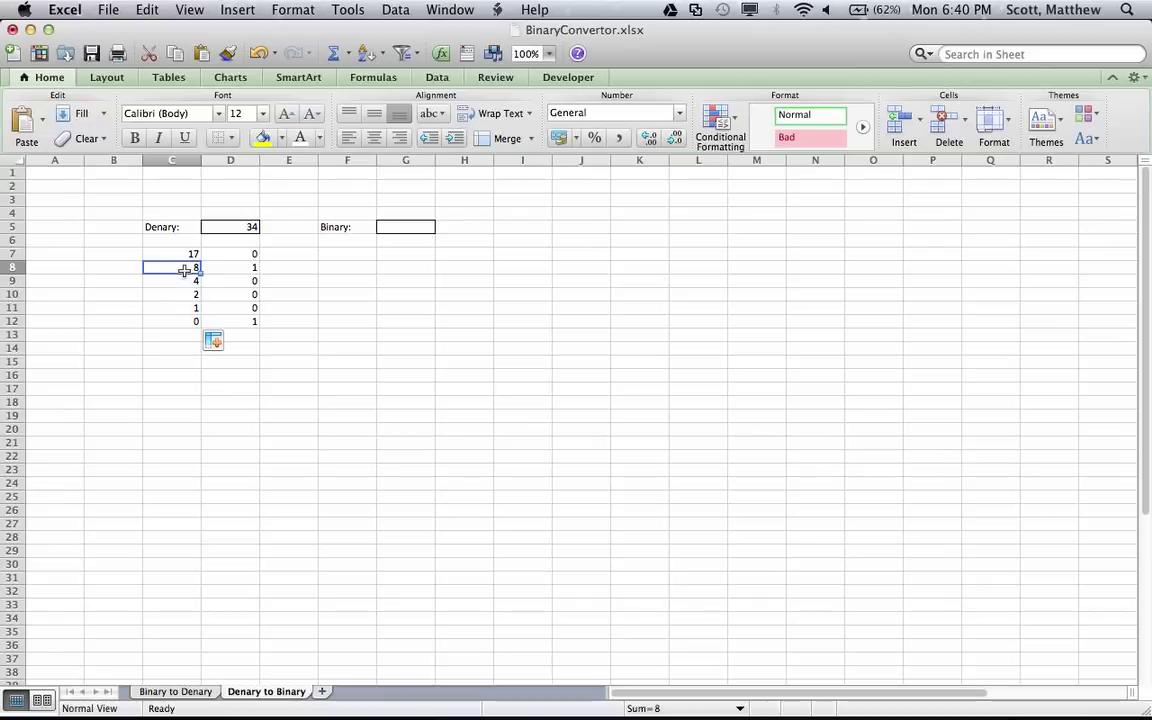
Step: Calculate the first remainder in D7 with the formula =MOD(D5,2)
{"action": "left_click", "coordinate": [208, 256]}
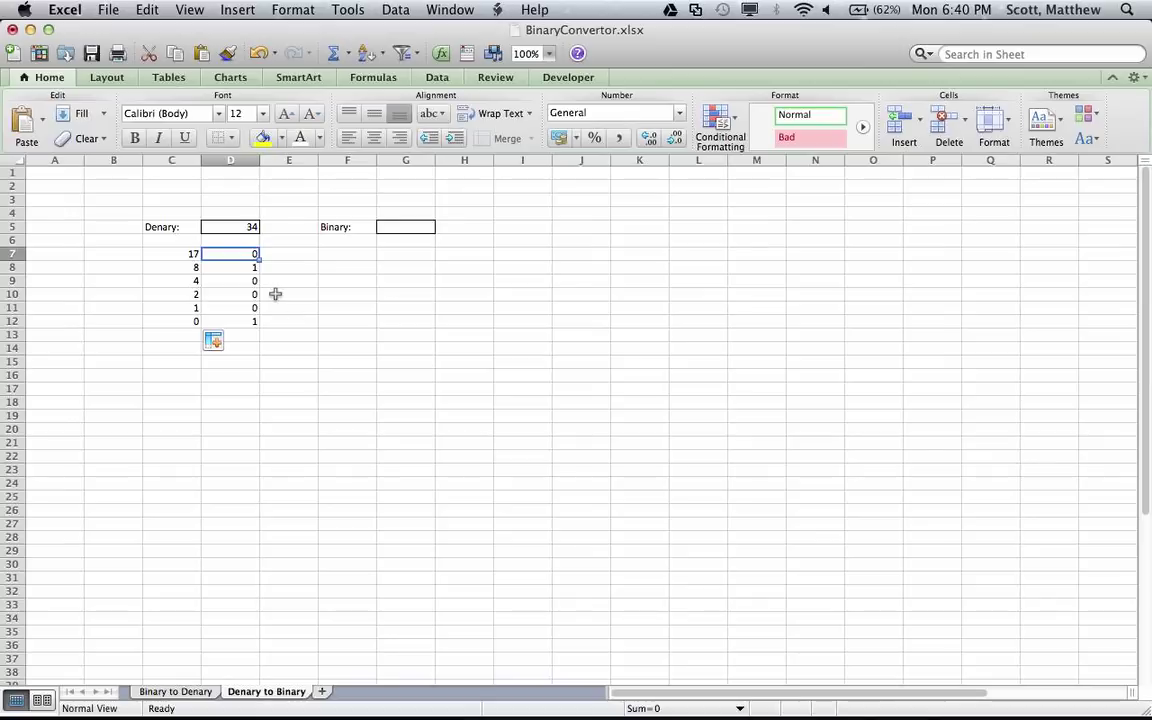
{"action": "type", "text": "=MOD"}
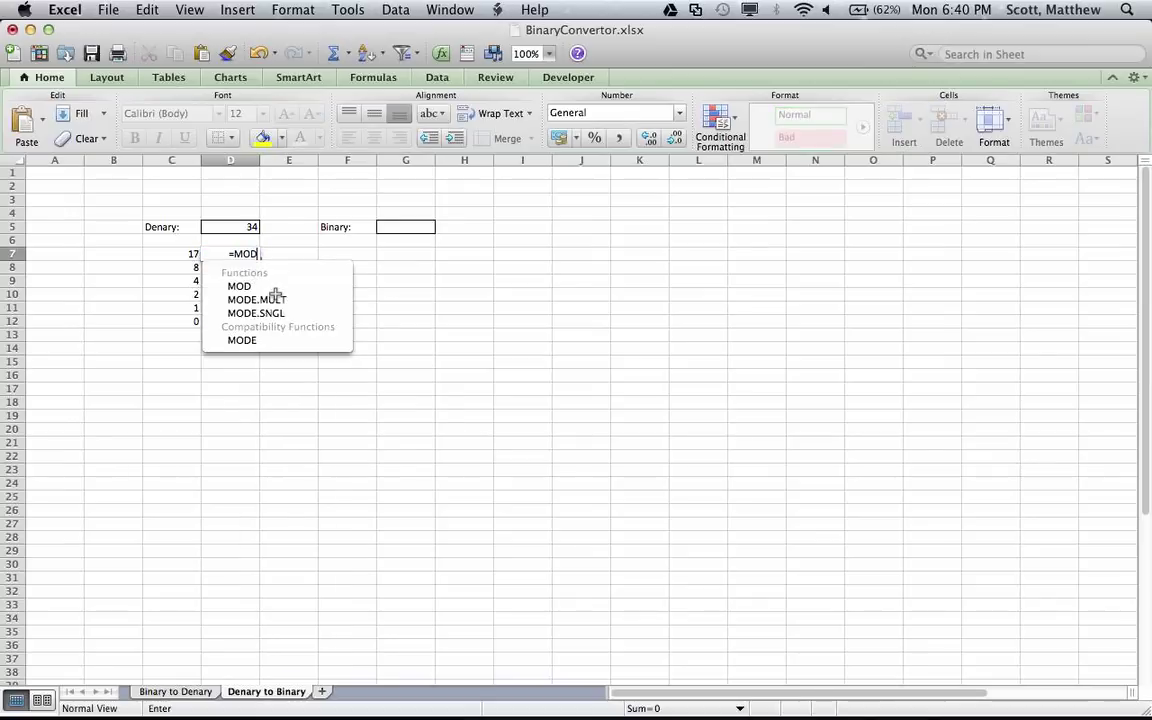
{"action": "type", "text": "("}
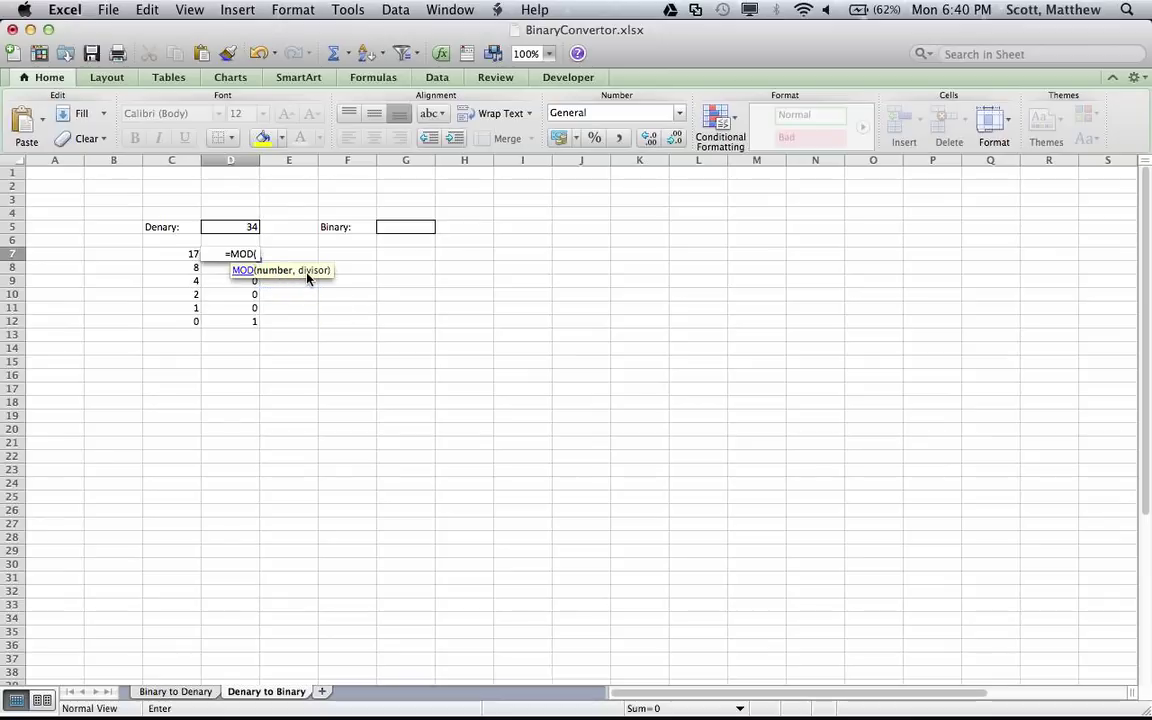
{"action": "key", "text": "Up"}
{"action": "key", "text": "Up"}
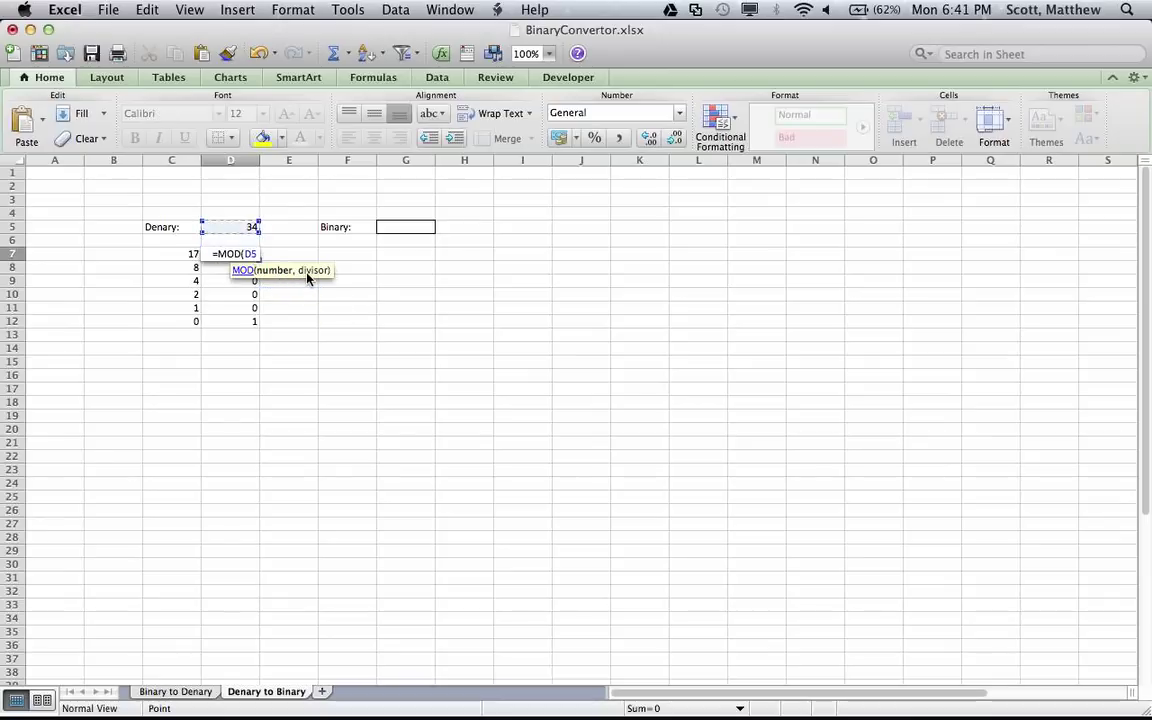
{"action": "type", "text": ","}
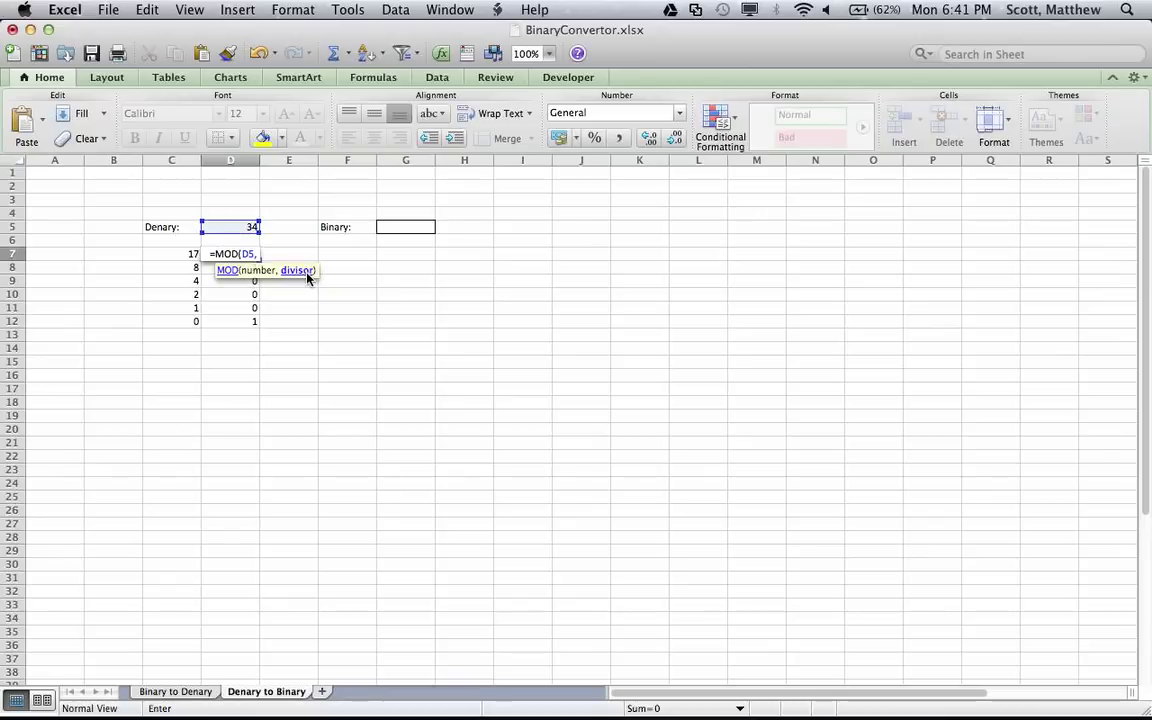
{"action": "type", "text": "2)"}
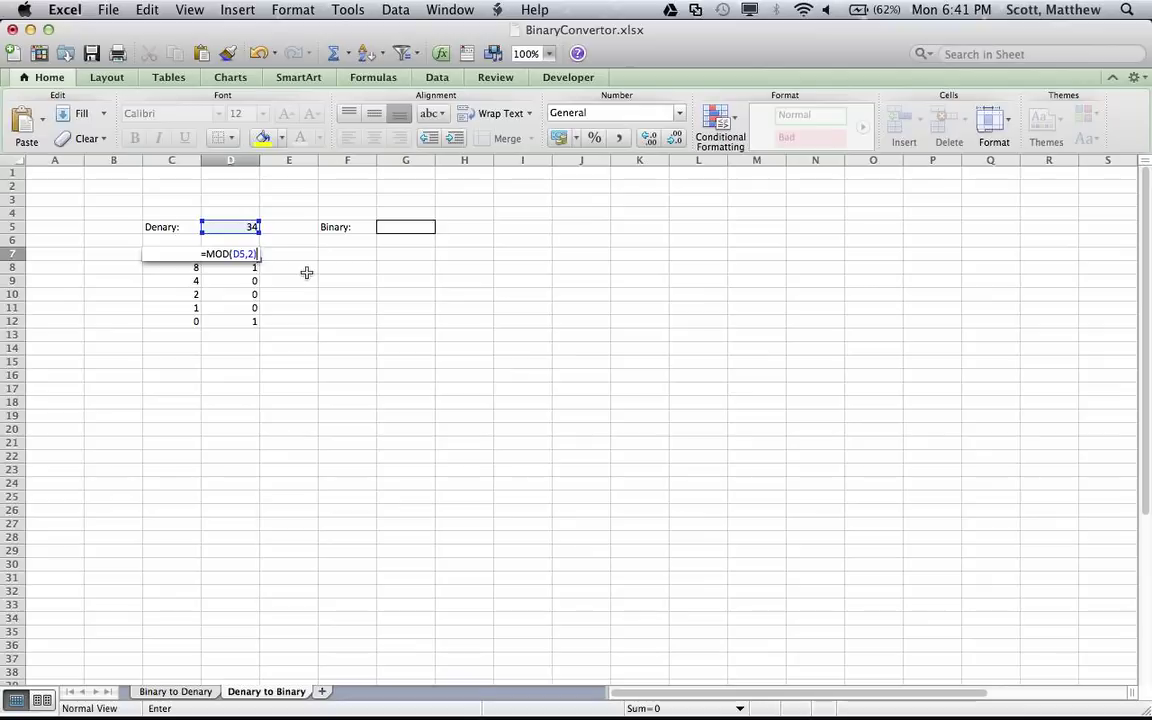
{"action": "key", "text": "Return"}
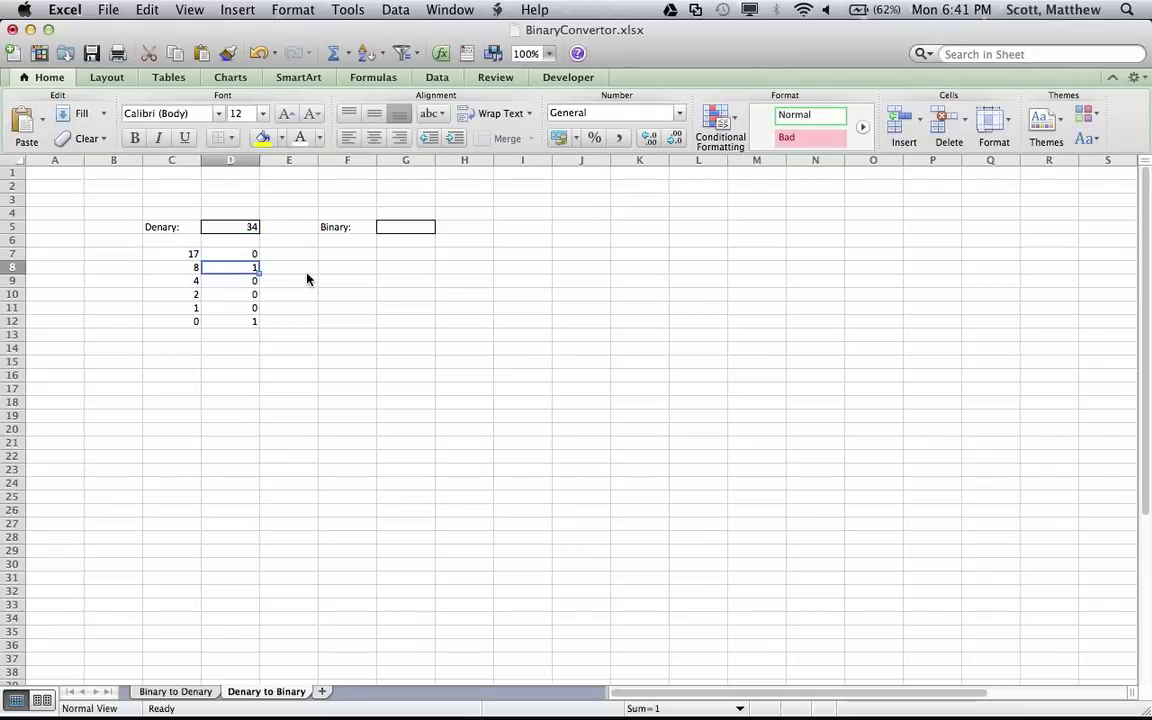
{"action": "key", "text": "Up"}
Step: Enter =MOD(C7,2) in D8 and fill the remainder formula down to D12
{"action": "left_click", "coordinate": [254, 268]}
{"action": "mouse_move", "coordinate": [254, 268]}
{"action": "left_mouse_down"}
{"action": "mouse_move", "coordinate": [289, 260]}
{"action": "mouse_move", "coordinate": [229, 250]}
{"action": "mouse_move", "coordinate": [248, 274]}
{"action": "mouse_move", "coordinate": [348, 273]}
{"action": "mouse_move", "coordinate": [361, 257]}
{"action": "mouse_move", "coordinate": [256, 257]}
{"action": "left_mouse_up"}
{"action": "type", "text": "mod("}
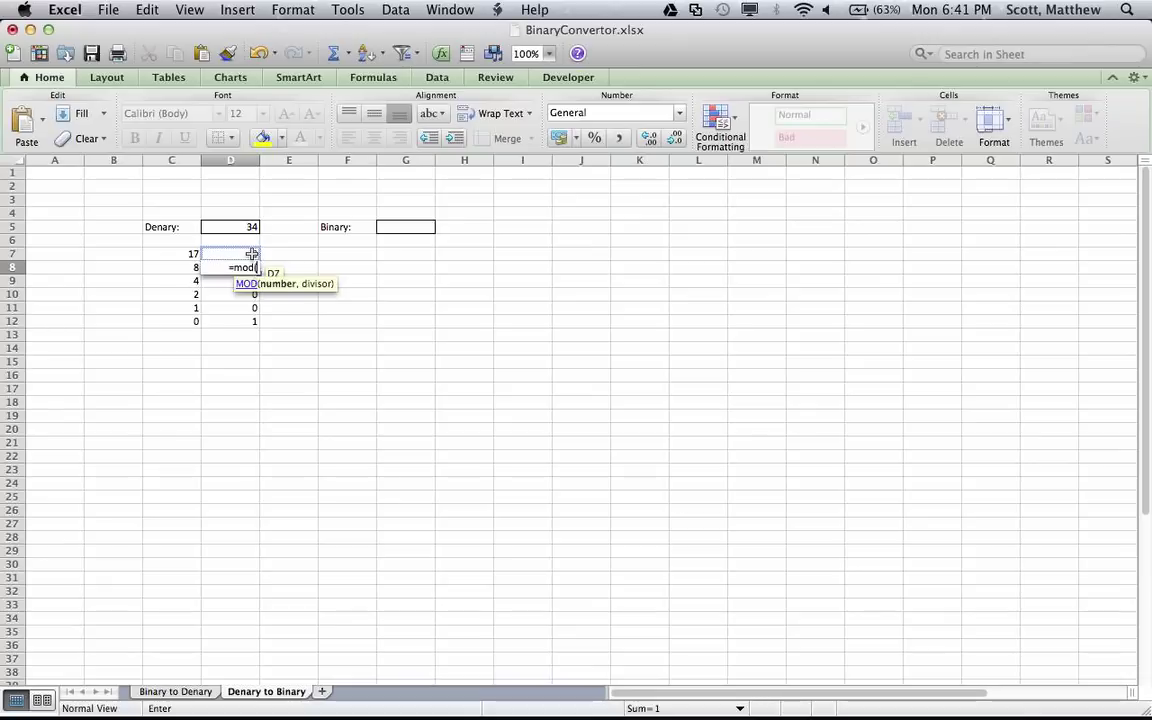
{"action": "left_click_drag", "start_coordinate": [251, 254], "coordinate": [192, 254]}
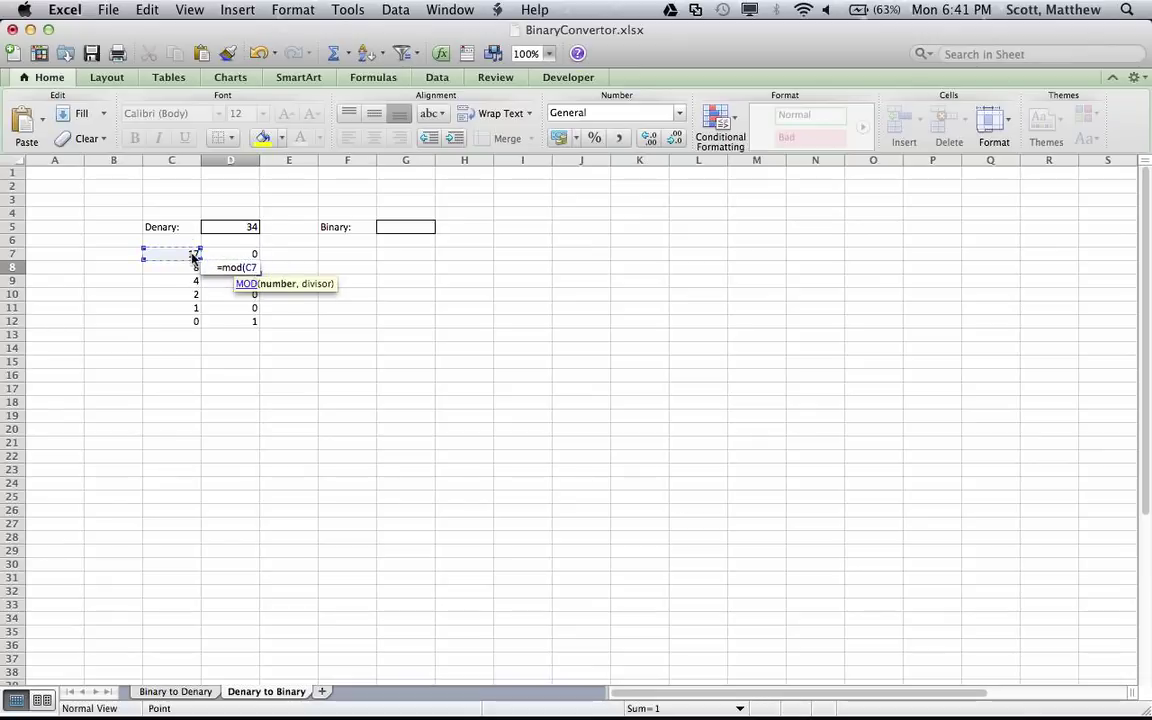
{"action": "type", "text": ",2"}
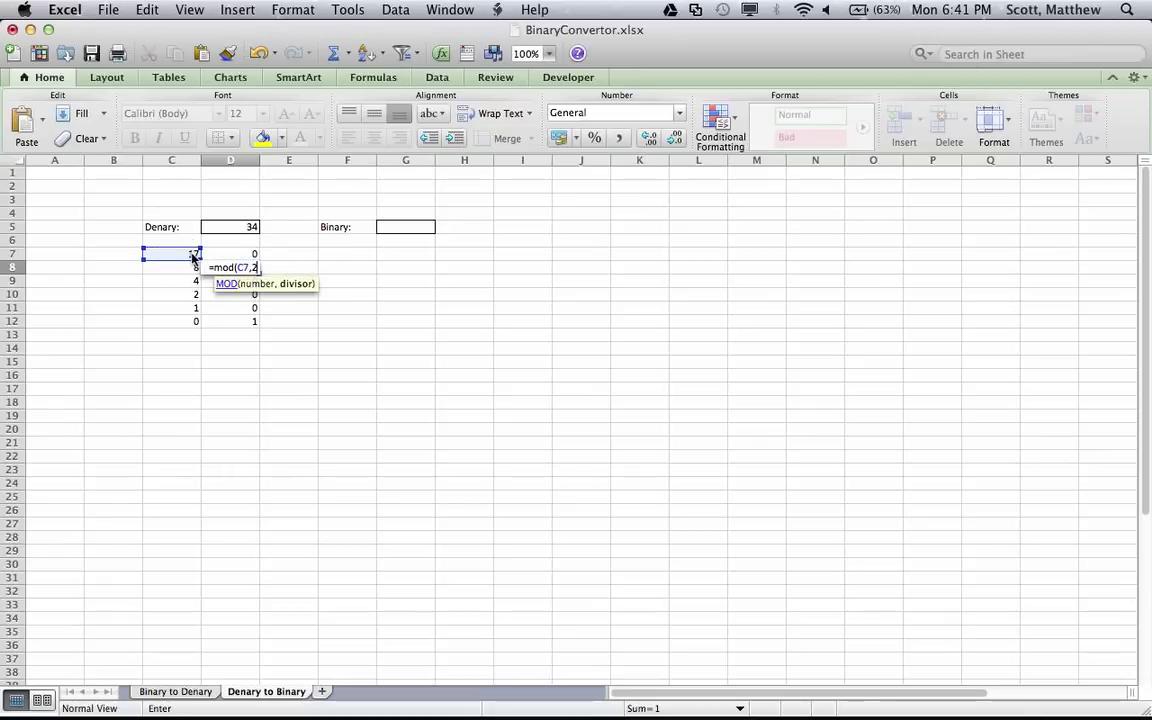
{"action": "type", "text": ")"}
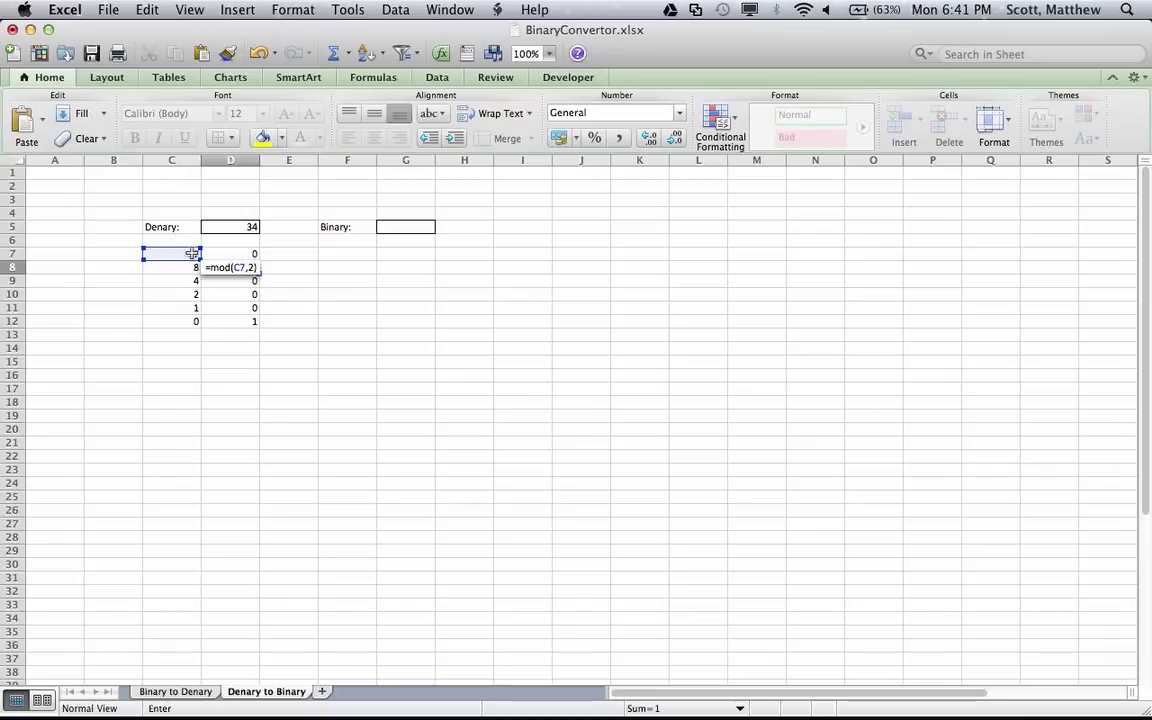
{"action": "key", "text": "Return"}
{"action": "key", "text": "Up"}
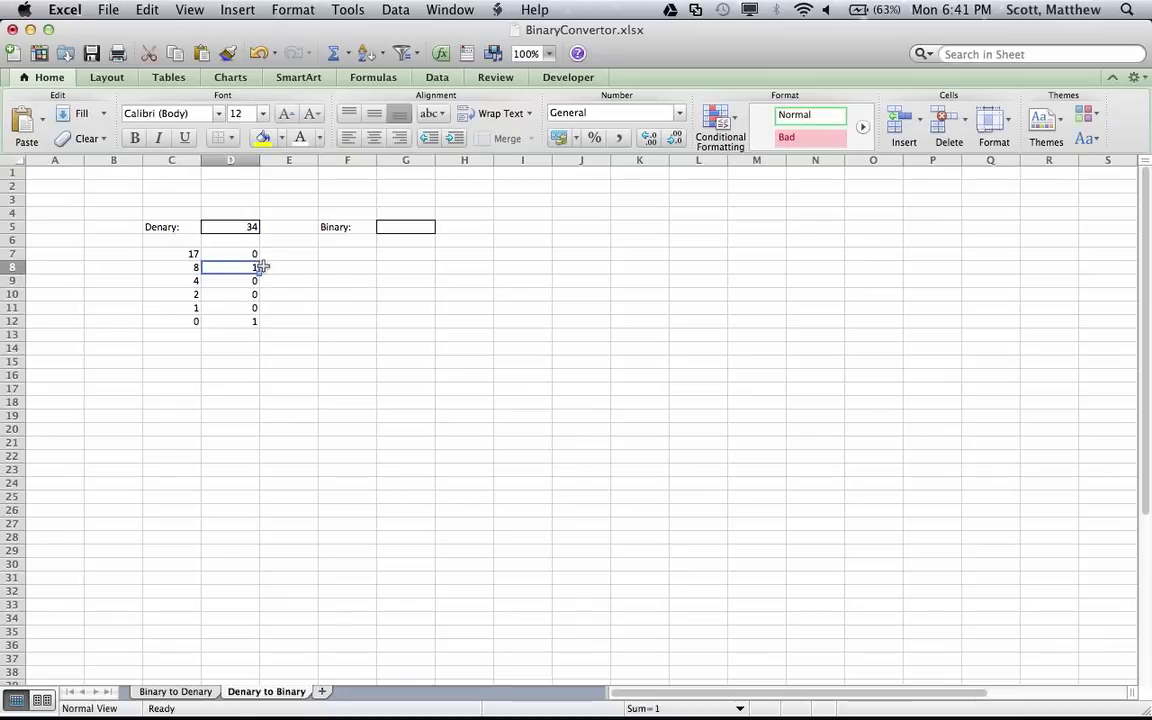
{"action": "left_click_drag", "start_coordinate": [258, 273], "coordinate": [252, 321]}
{"action": "left_click", "coordinate": [251, 321]}
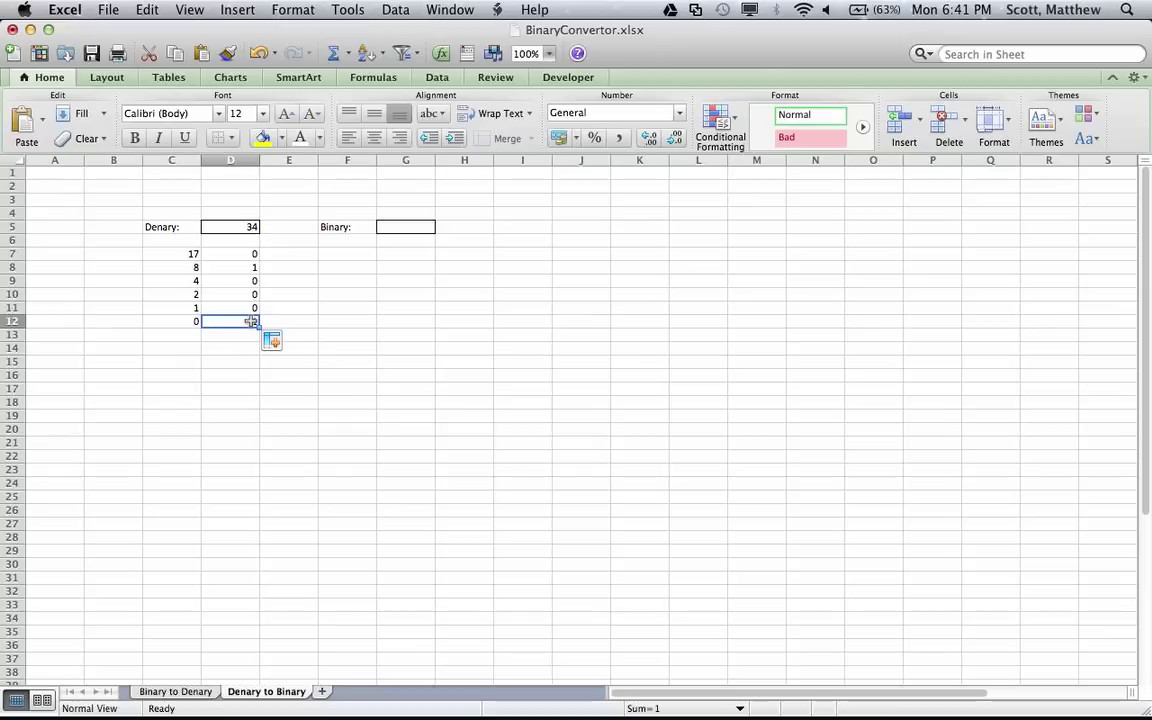
Step: Join the remainders from last to first in the Binary cell G5 with =CONCATENATE(D12,D11,D10,D9,D8,D7)
{"action": "left_click", "coordinate": [285, 321]}
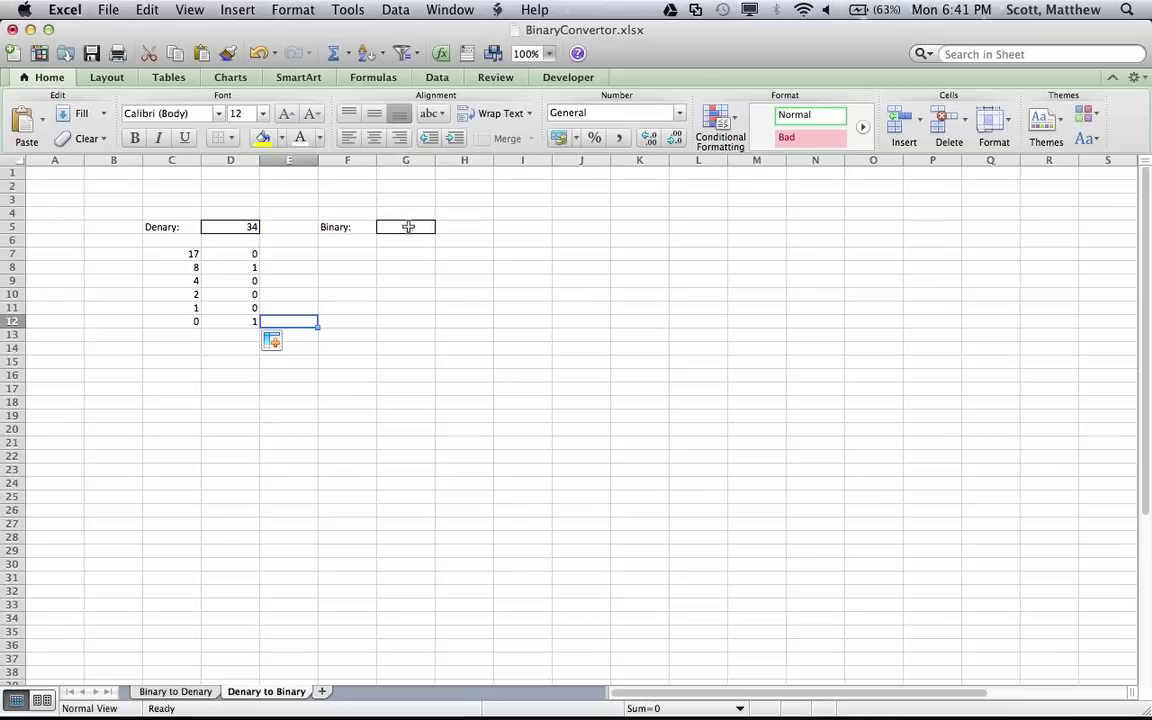
{"action": "left_click", "coordinate": [407, 227]}
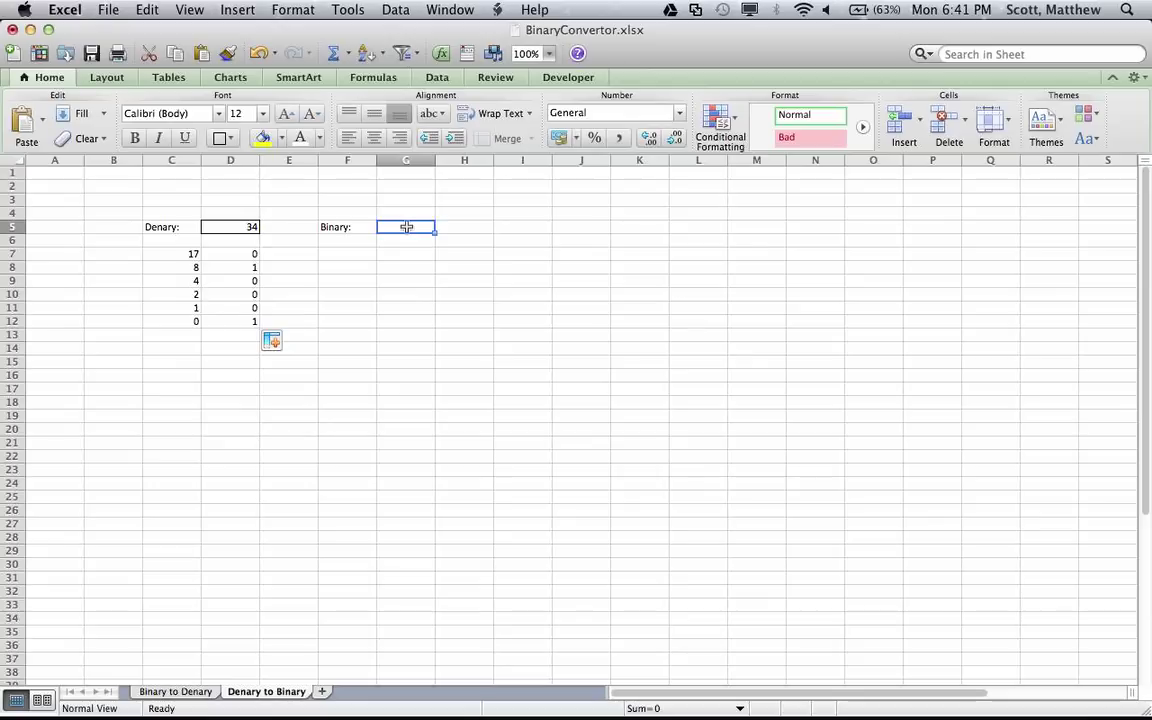
{"action": "type", "text": "="}
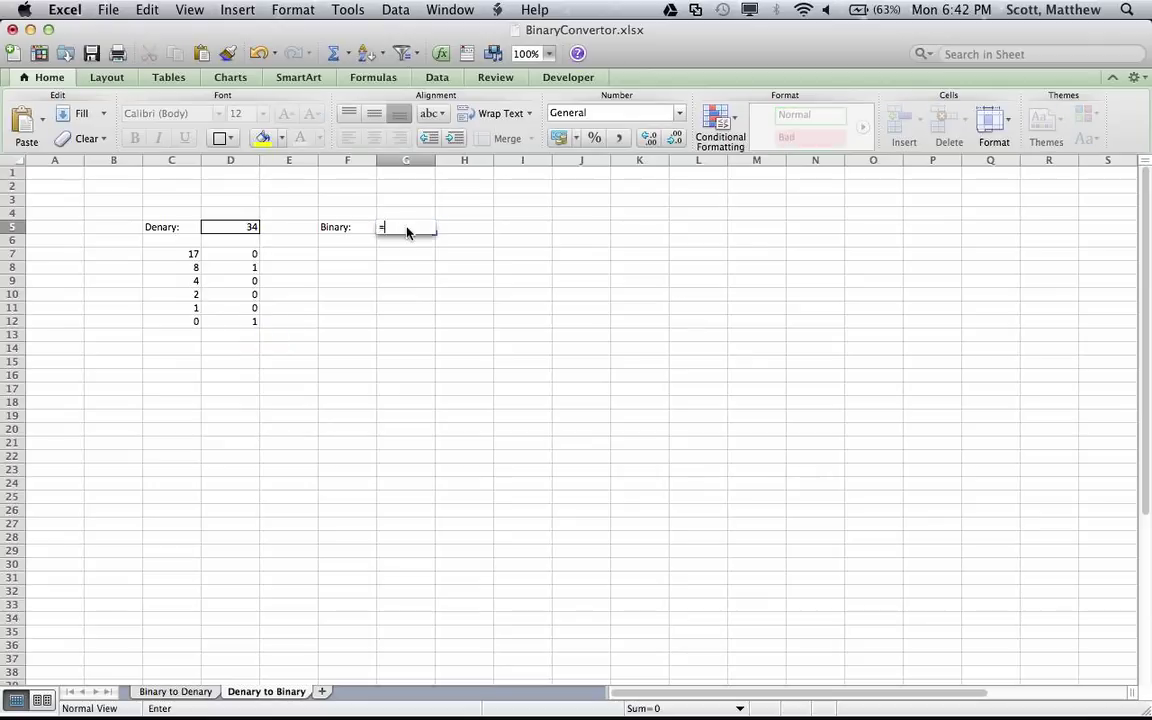
{"action": "type", "text": "con"}
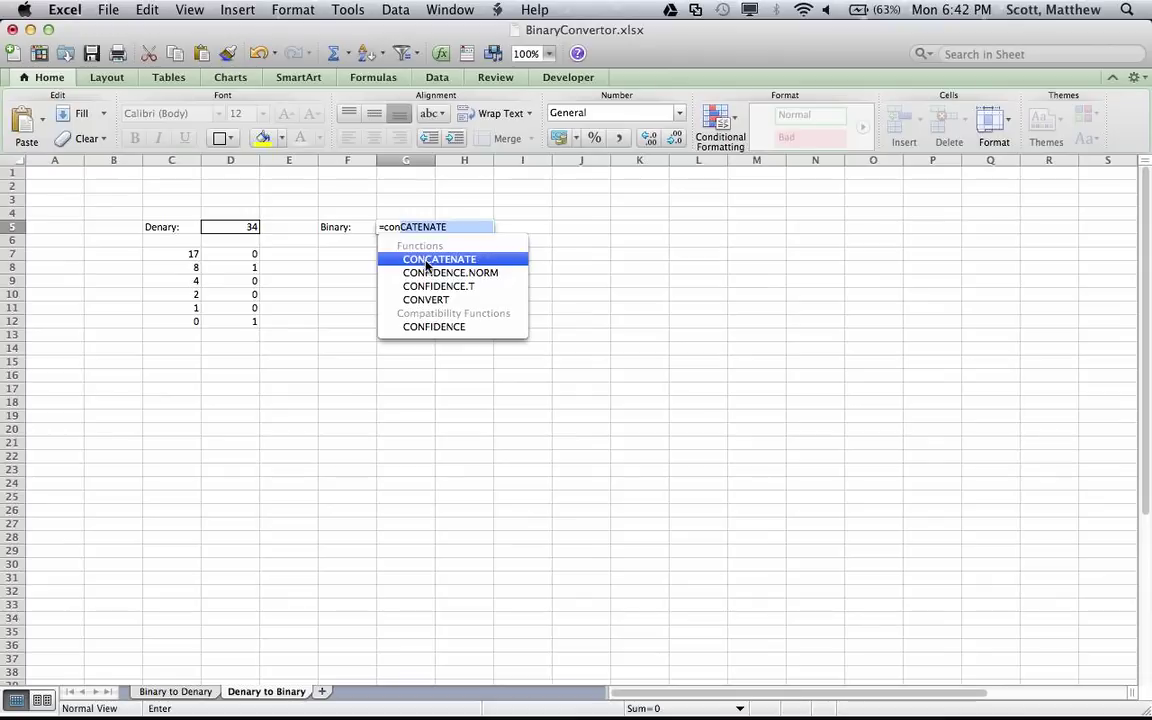
{"action": "double_click", "coordinate": [427, 263]}
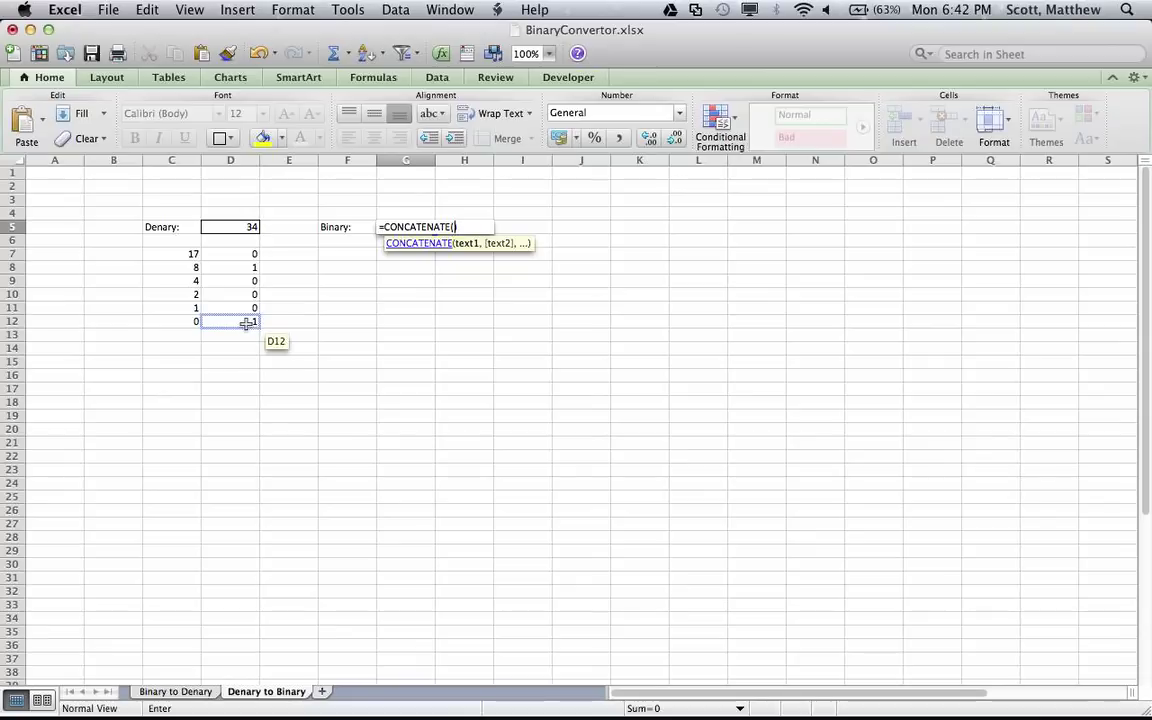
{"action": "left_click", "coordinate": [246, 324]}
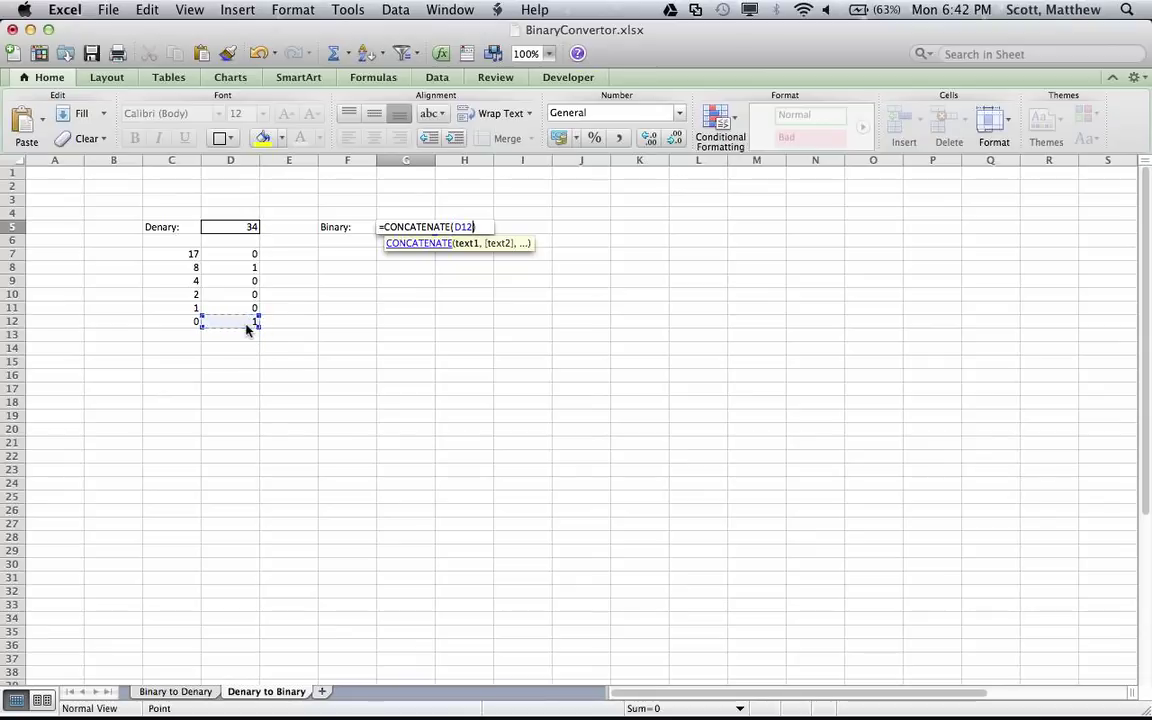
{"action": "type", "text": ","}
{"action": "left_click", "coordinate": [248, 307]}
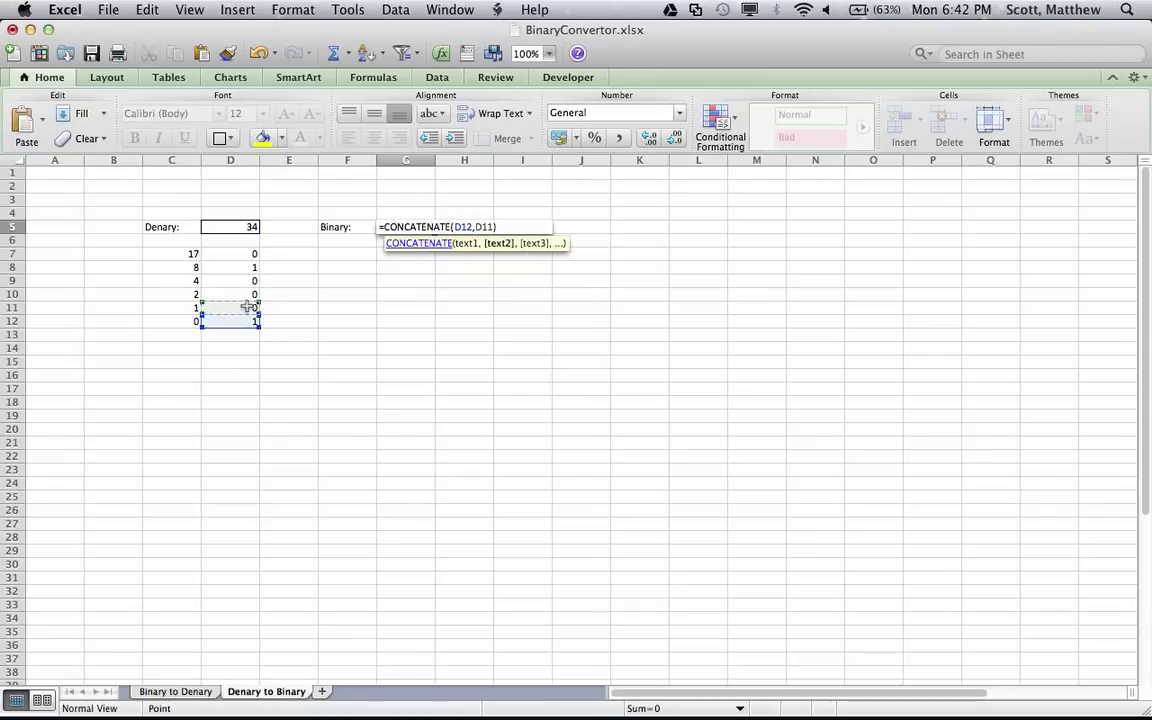
{"action": "type", "text": ","}
{"action": "left_click", "coordinate": [246, 292]}
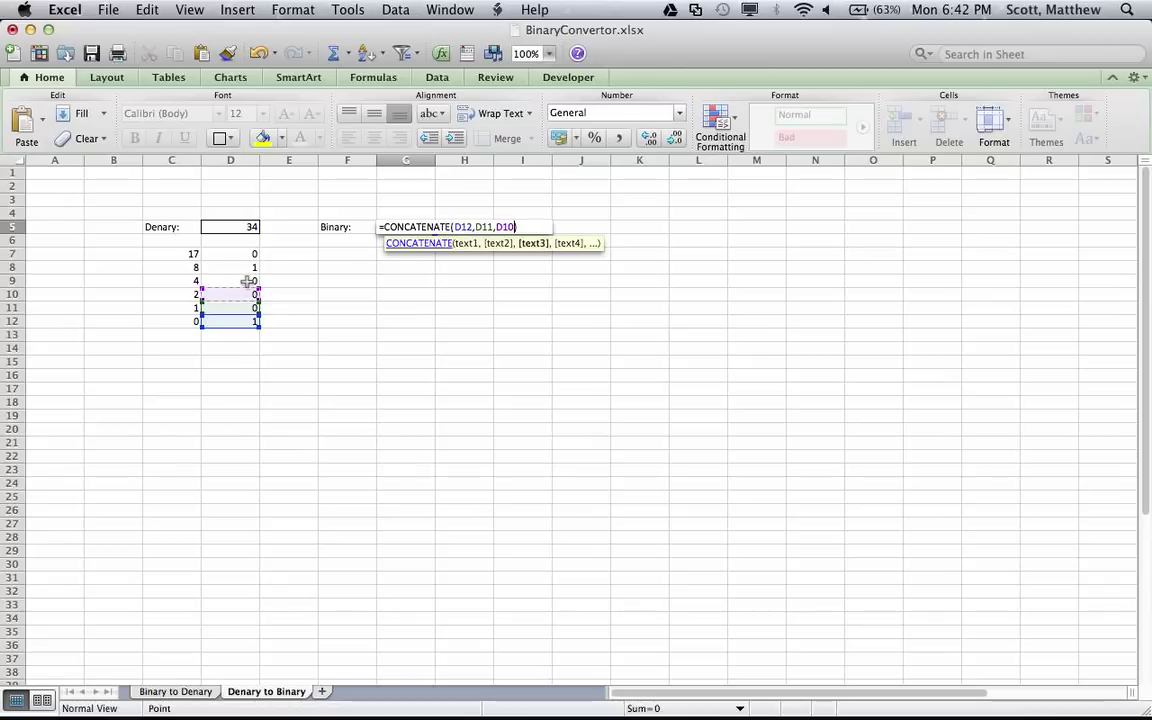
{"action": "type", "text": ","}
{"action": "left_click", "coordinate": [247, 281]}
{"action": "type", "text": ","}
{"action": "left_click", "coordinate": [249, 266]}
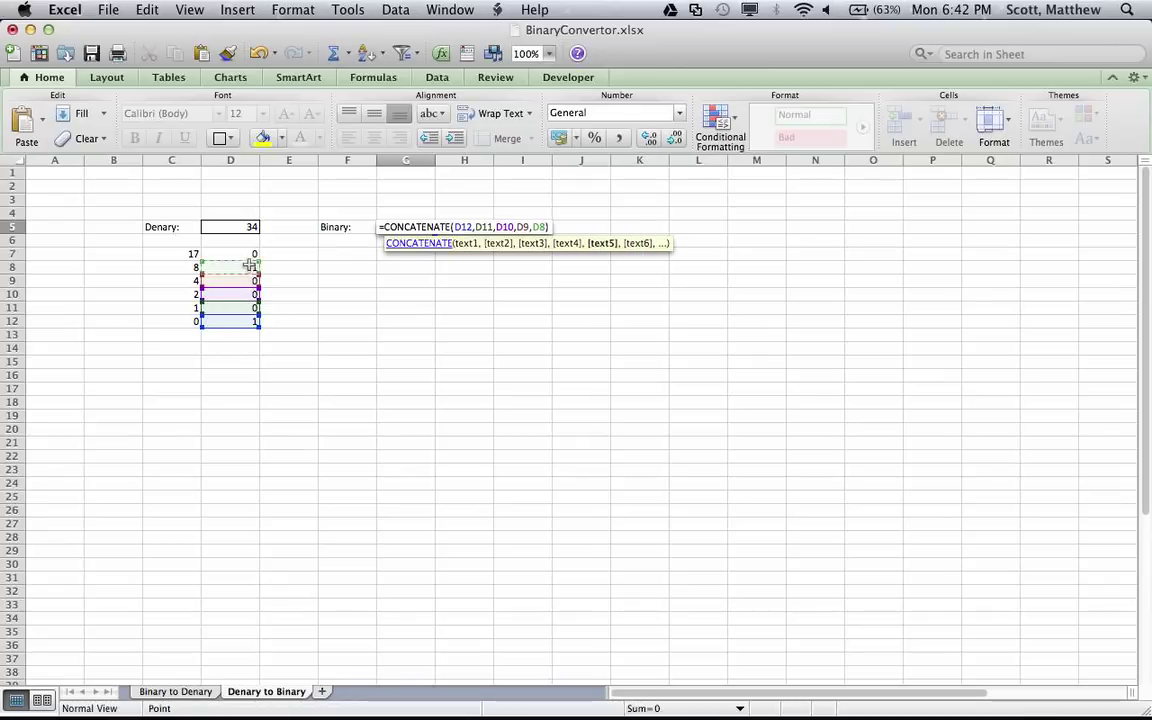
{"action": "type", "text": ","}
{"action": "left_click", "coordinate": [250, 253]}
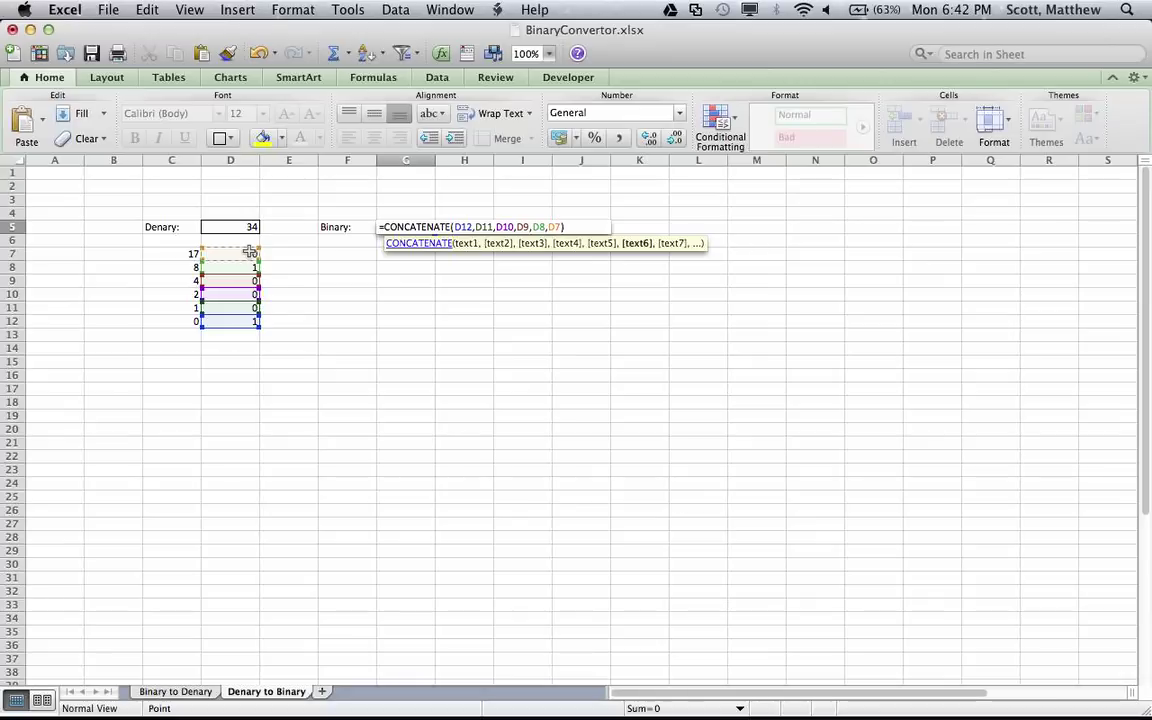
{"action": "key", "text": "Return"}
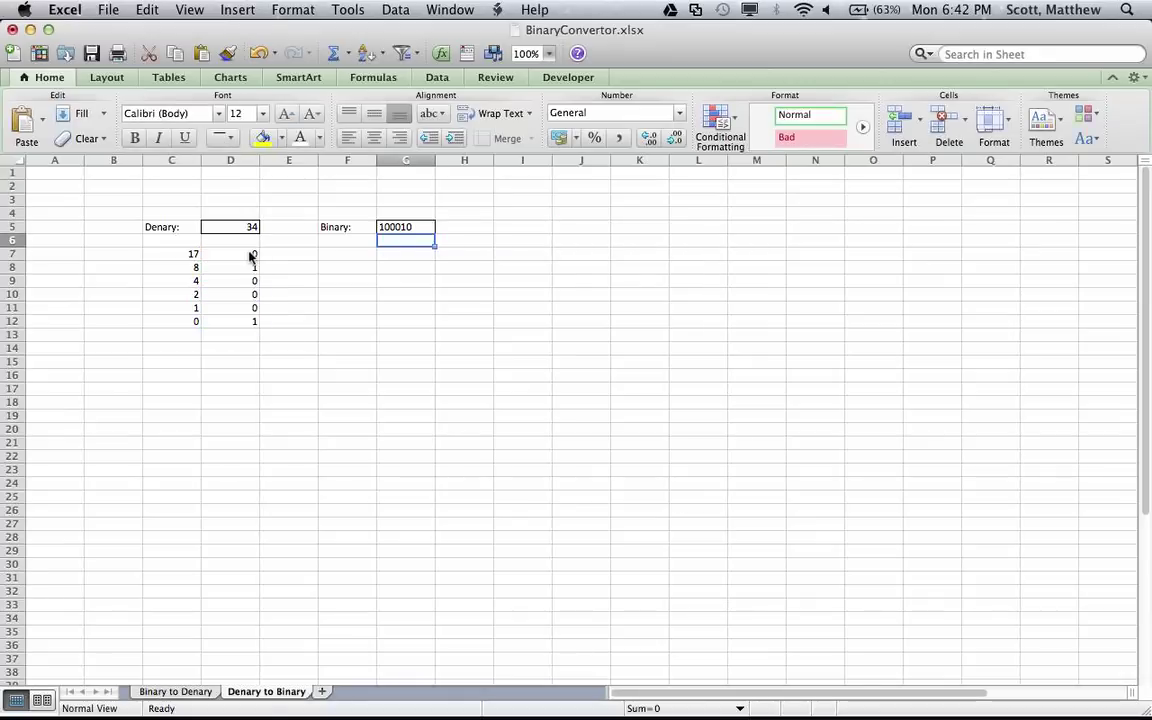
{"action": "key", "text": "Up"}
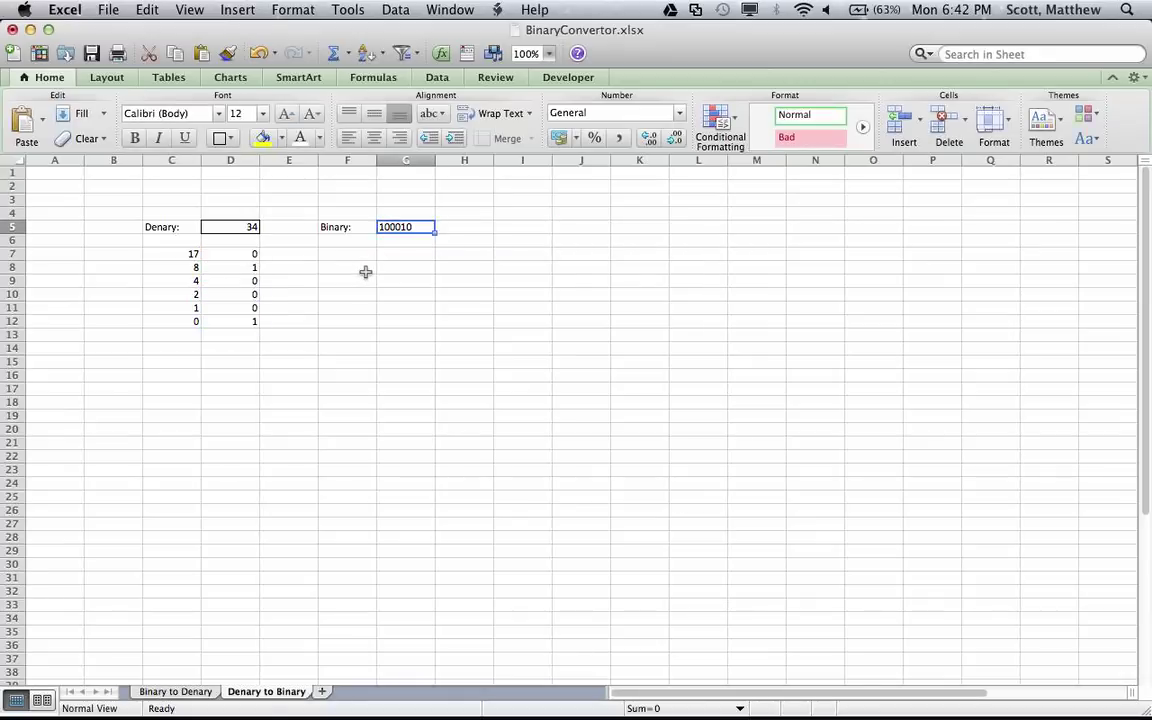
Step: Test the converter by setting the denary number in D5 to 255
{"action": "left_click", "coordinate": [252, 227]}
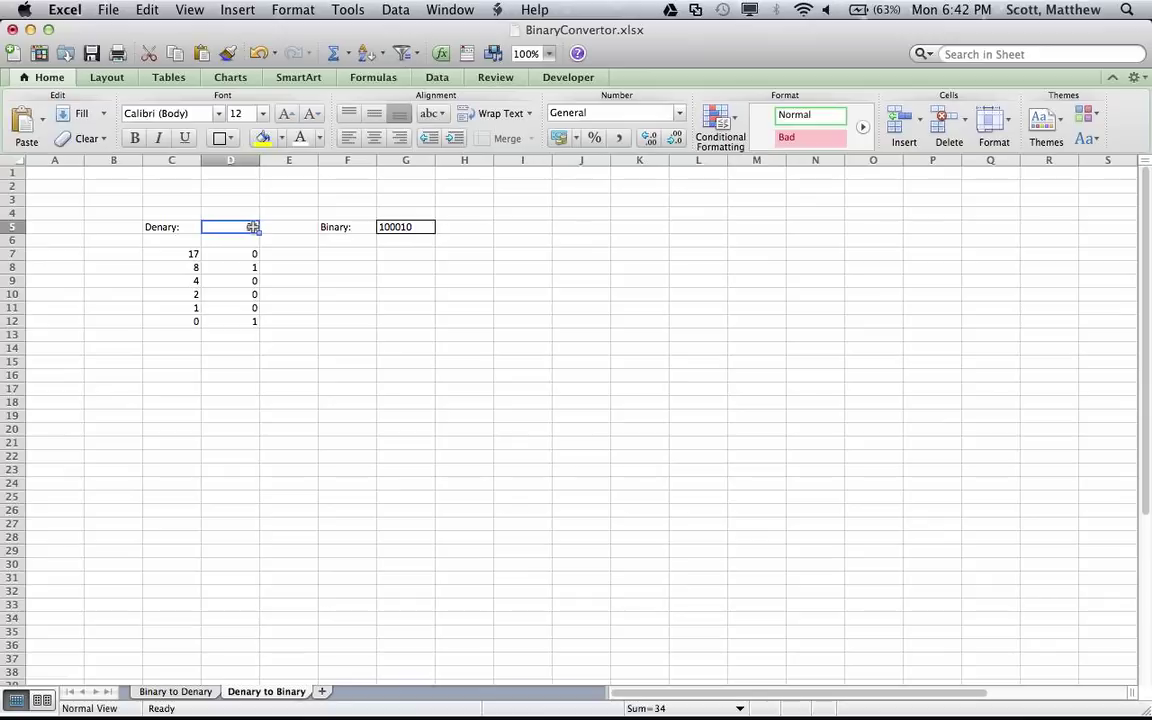
{"action": "key", "text": "BackSpace"}
{"action": "type", "text": "255"}
{"action": "key", "text": "Return"}
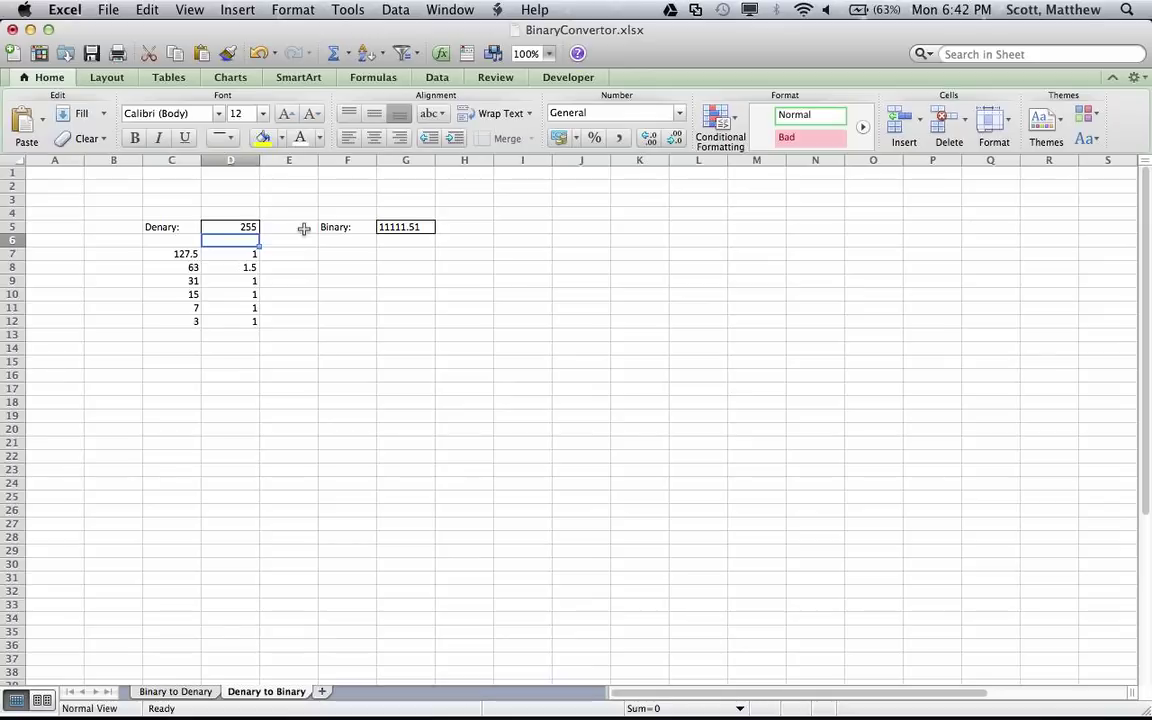
Step: Change the first halving formula in C7 to the whole-number version =INT(D5/2)
{"action": "left_click", "coordinate": [195, 254]}
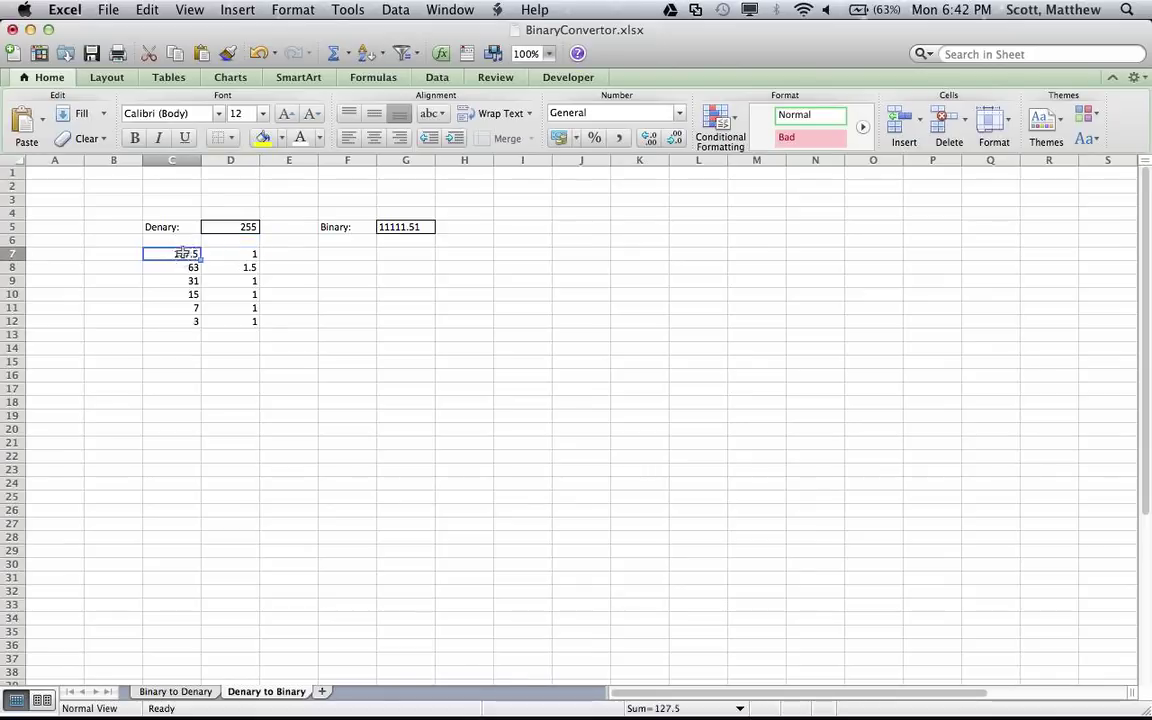
{"action": "type", "text": "=D5/2"}
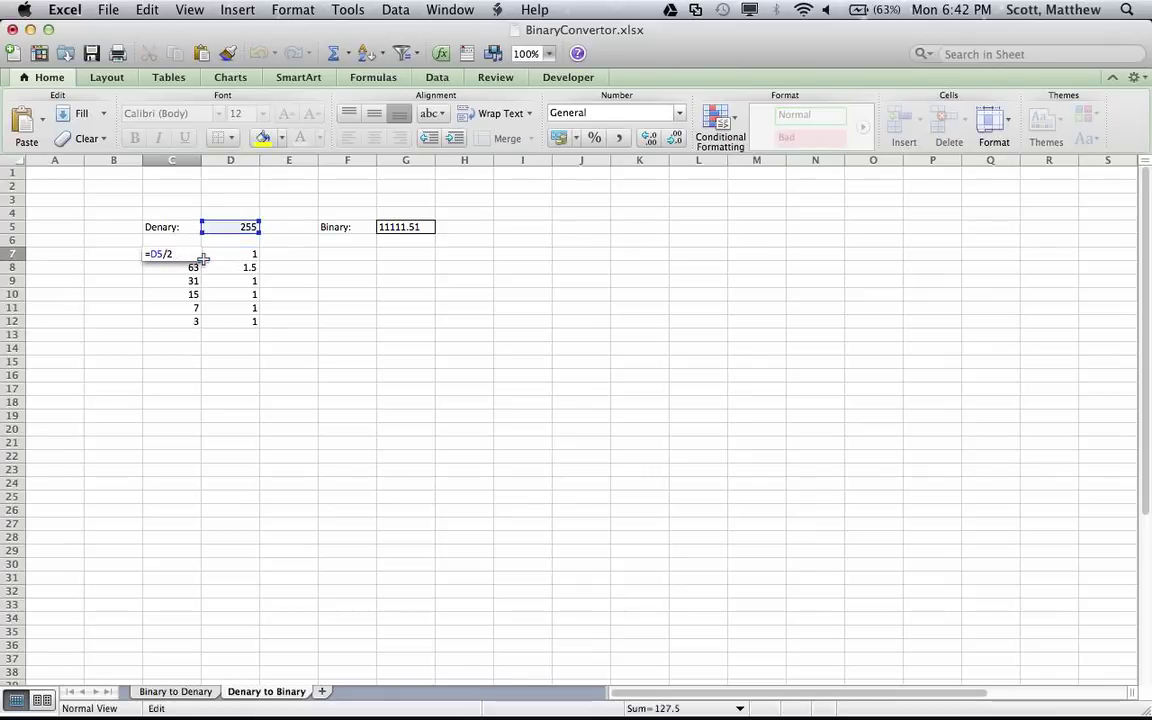
{"action": "type", "text": "INT("}
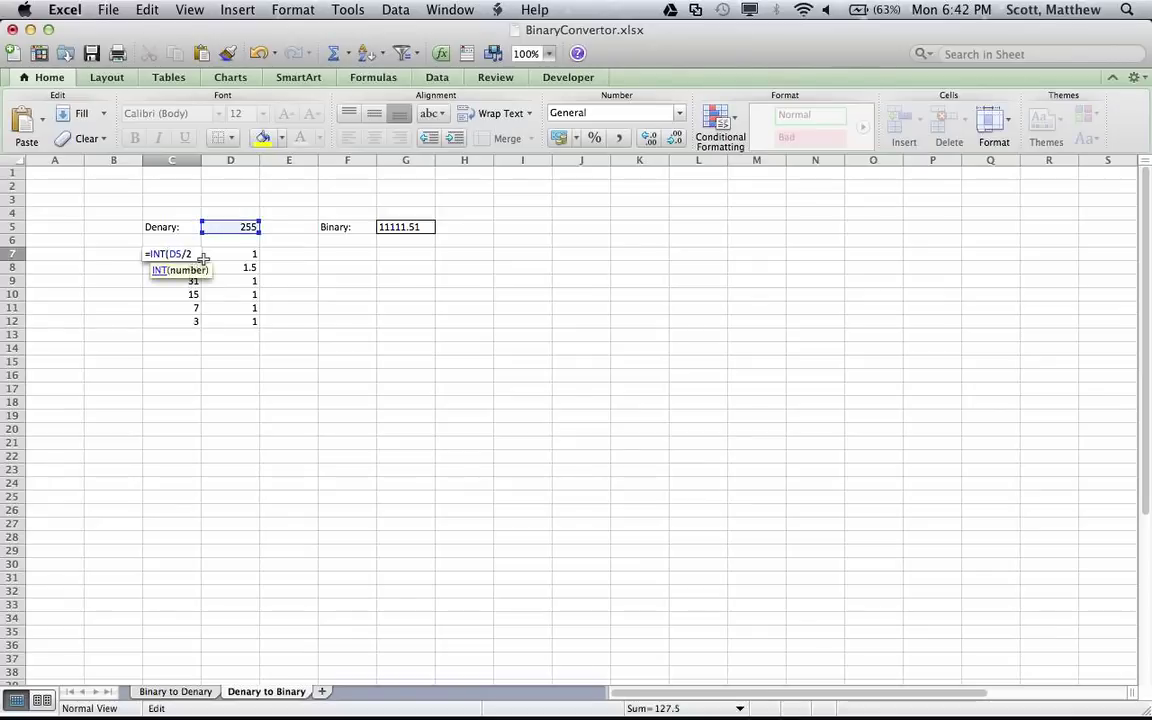
{"action": "type", "text": ")"}
{"action": "key", "text": "Return"}
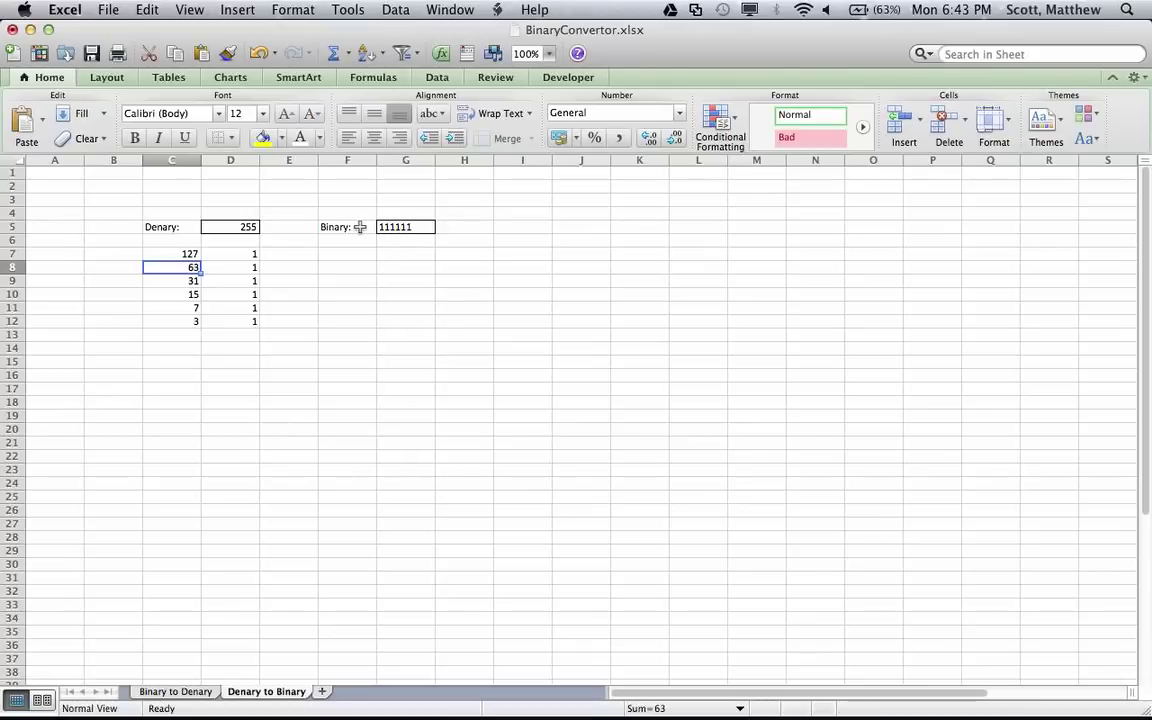
Step: Fill the halving and remainder formulas from C12:D12 down to row 19
{"action": "left_click", "coordinate": [186, 321]}
{"action": "left_click_drag", "start_coordinate": [186, 321], "coordinate": [257, 420]}
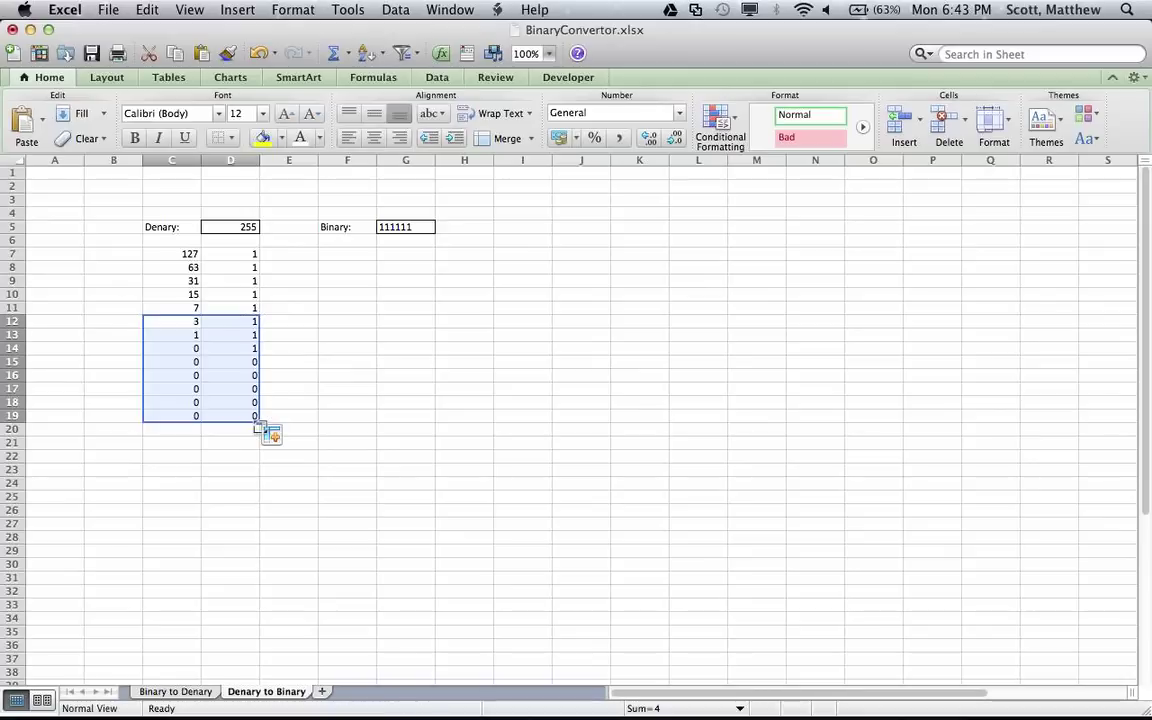
{"action": "left_click", "coordinate": [284, 373]}
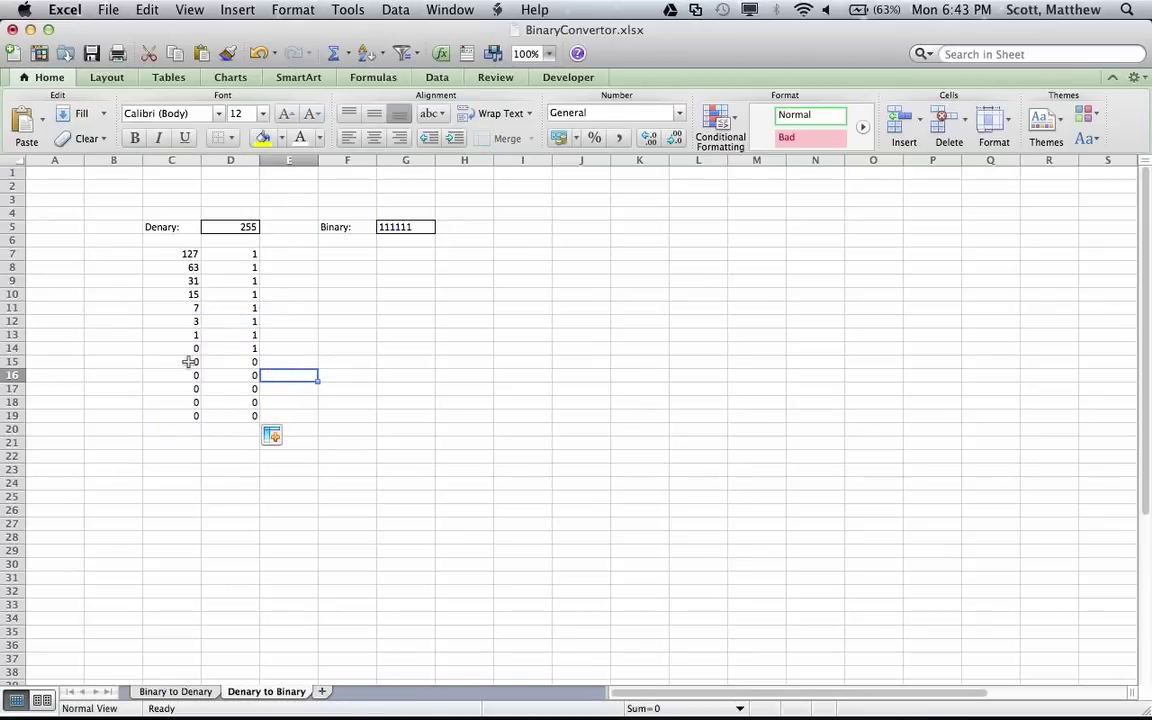
Step: Clear the surplus formulas in C15:D19 so the halving table ends at row 14
{"action": "left_click_drag", "start_coordinate": [189, 362], "coordinate": [231, 411]}
{"action": "type", "text": "=C14"}
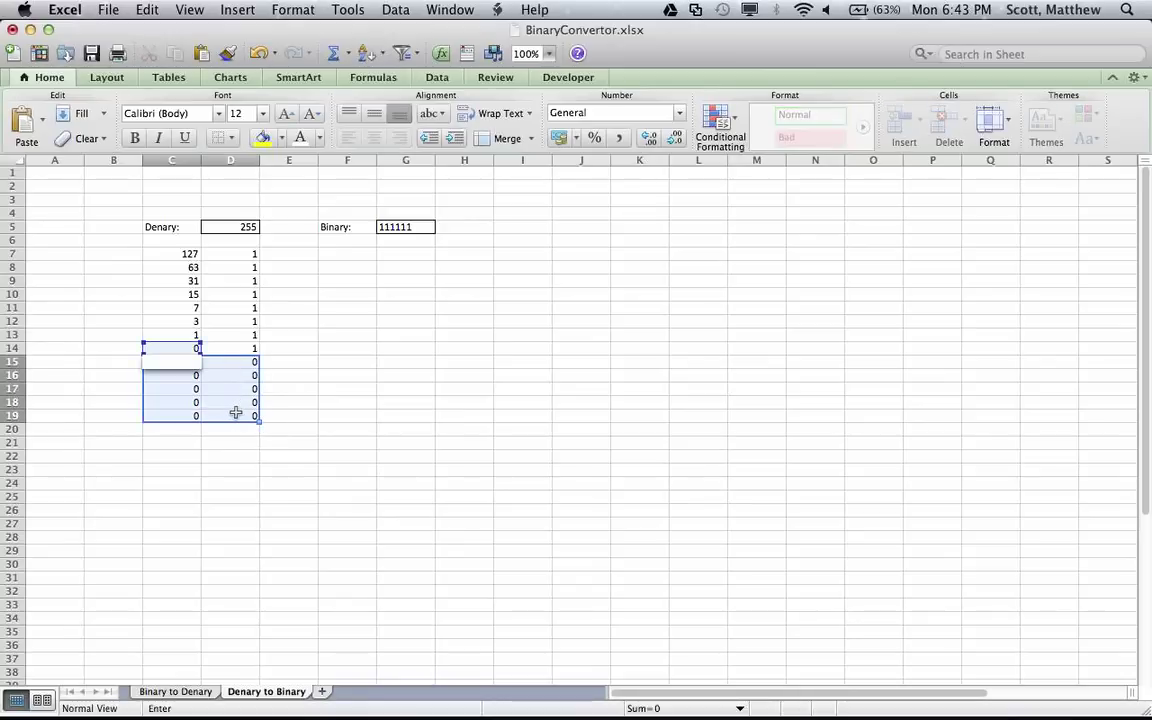
{"action": "left_click", "coordinate": [298, 402]}
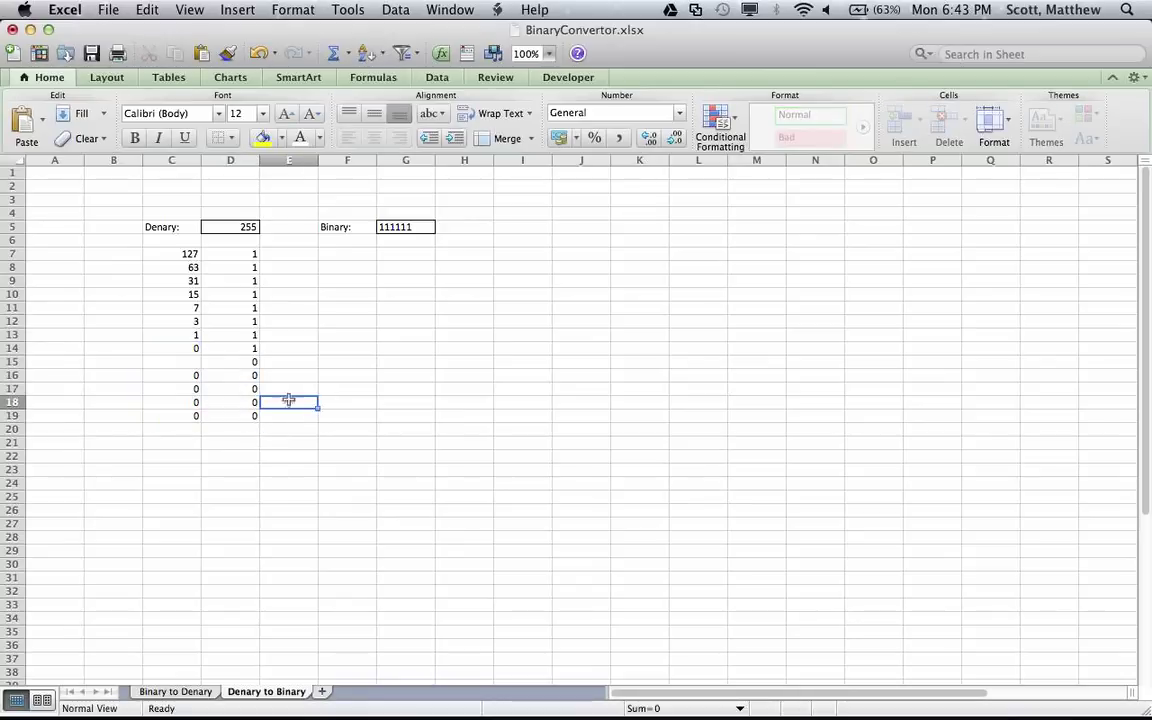
{"action": "left_click", "coordinate": [213, 366]}
{"action": "key", "text": "super+z"}
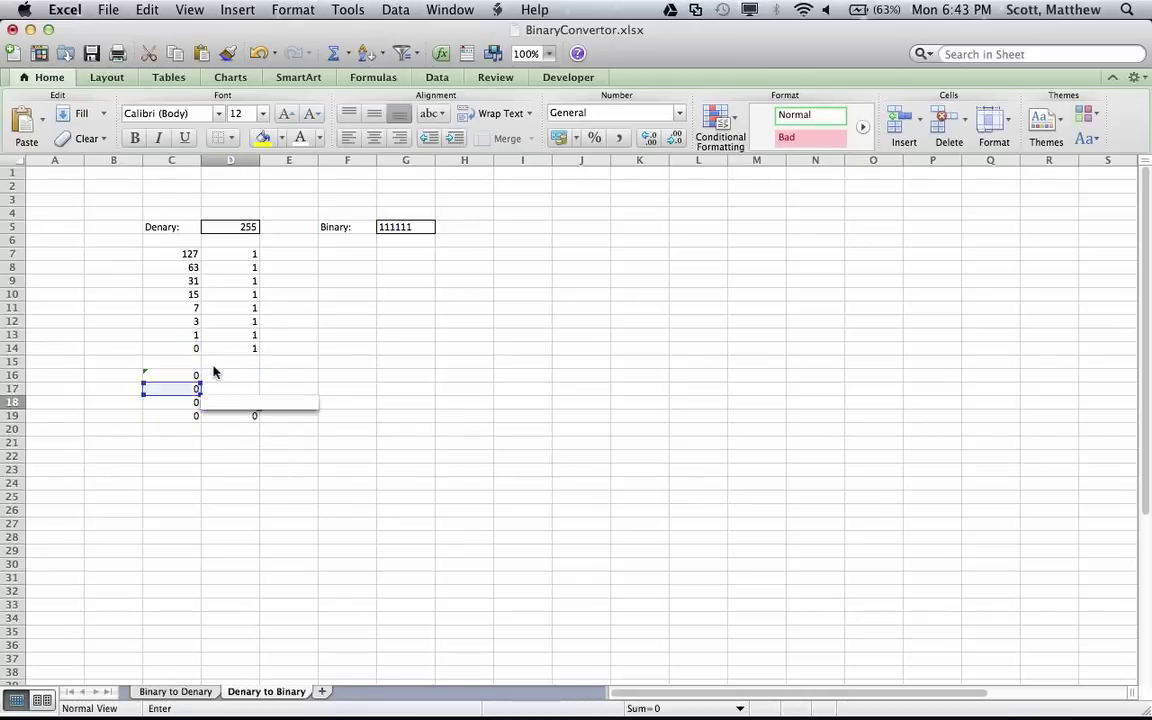
{"action": "key", "text": "super+z"}
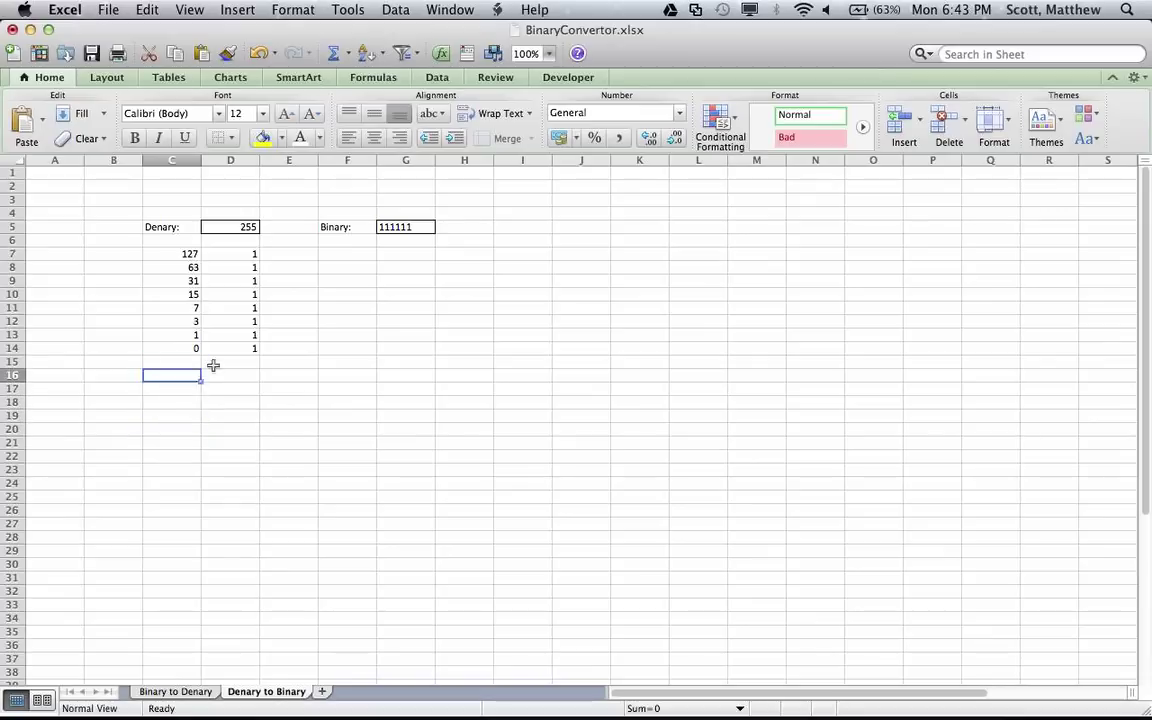
{"action": "key", "text": "Right"}
{"action": "key", "text": "Right"}
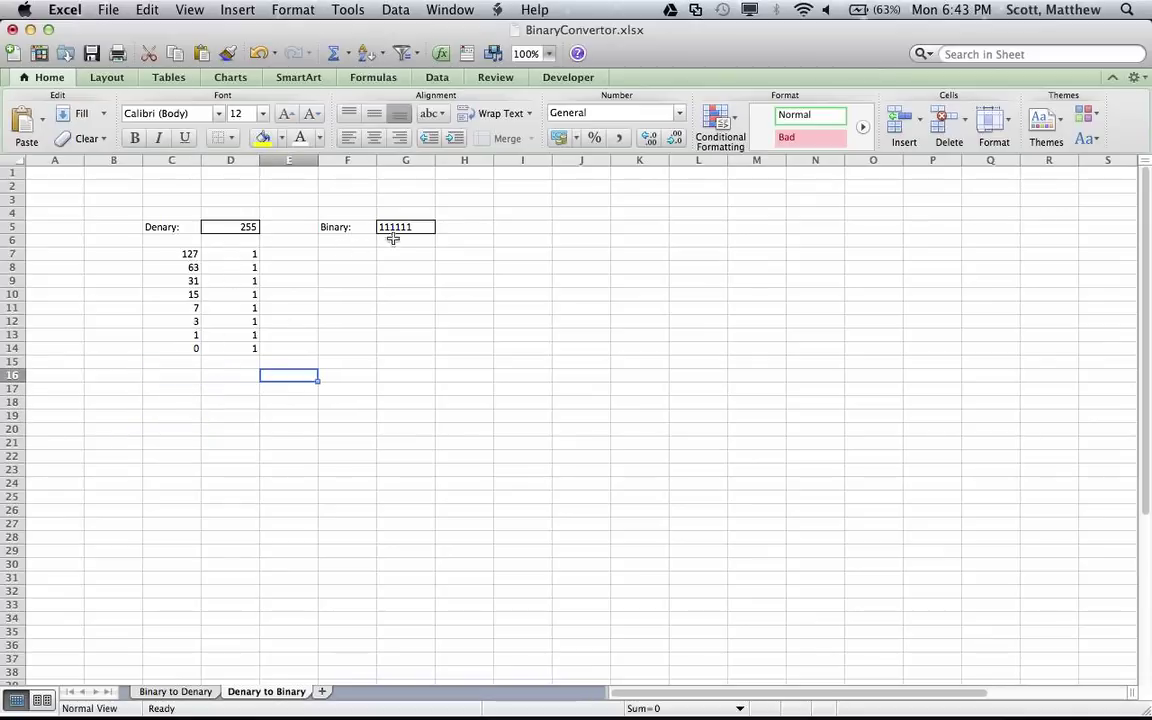
Step: Set the denary number in D5 to 128 to test the extended table
{"action": "left_click", "coordinate": [241, 227]}
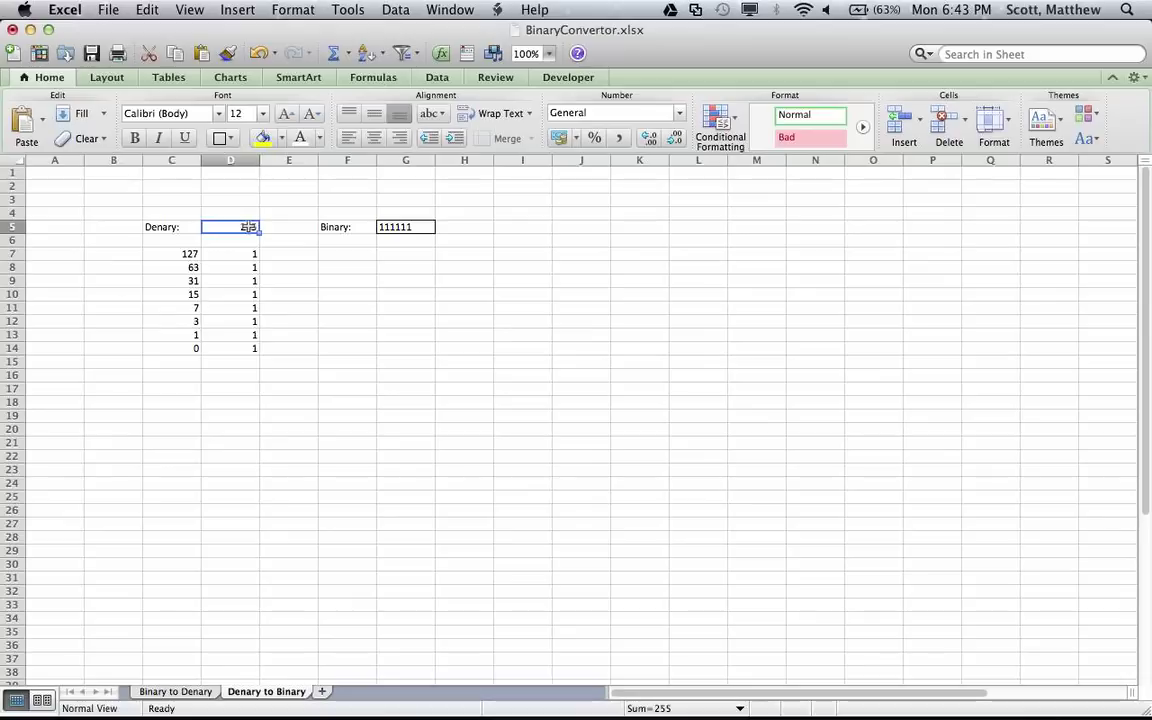
{"action": "key", "text": "BackSpace"}
{"action": "type", "text": "128"}
{"action": "key", "text": "Return"}
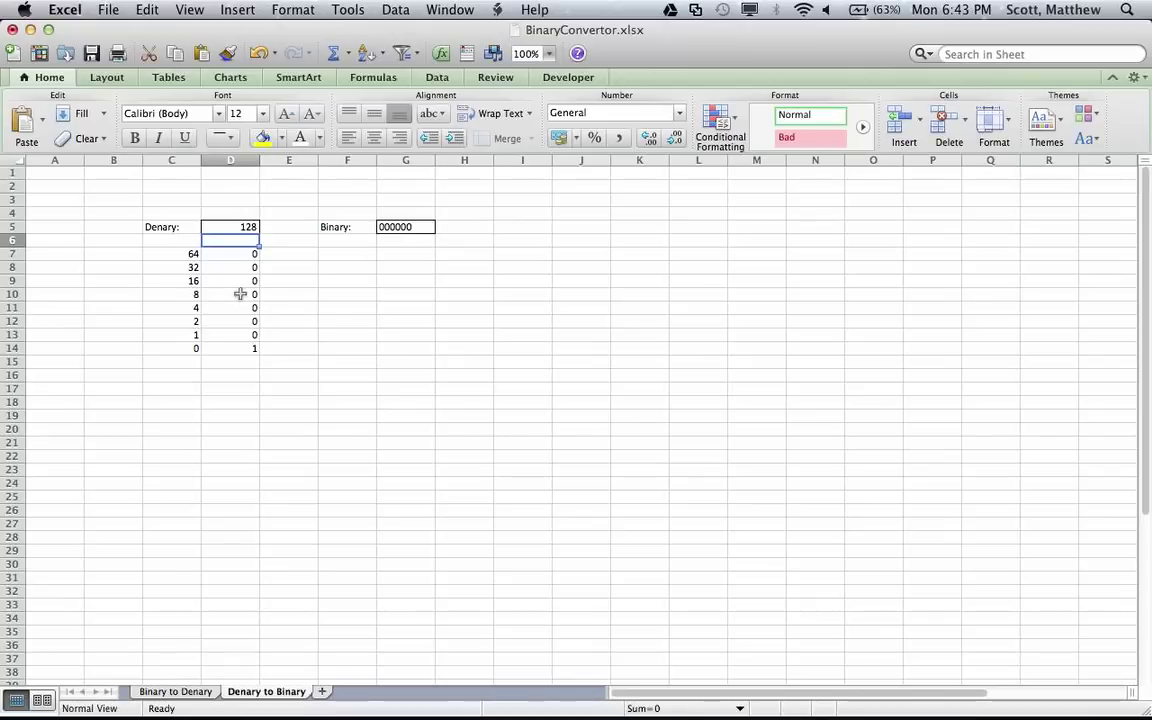
Step: Try to join all eight remainders in G5 as a single range with =CONCATENATE(D7:D14)
{"action": "left_click", "coordinate": [405, 228]}
{"action": "type", "text": "=con"}
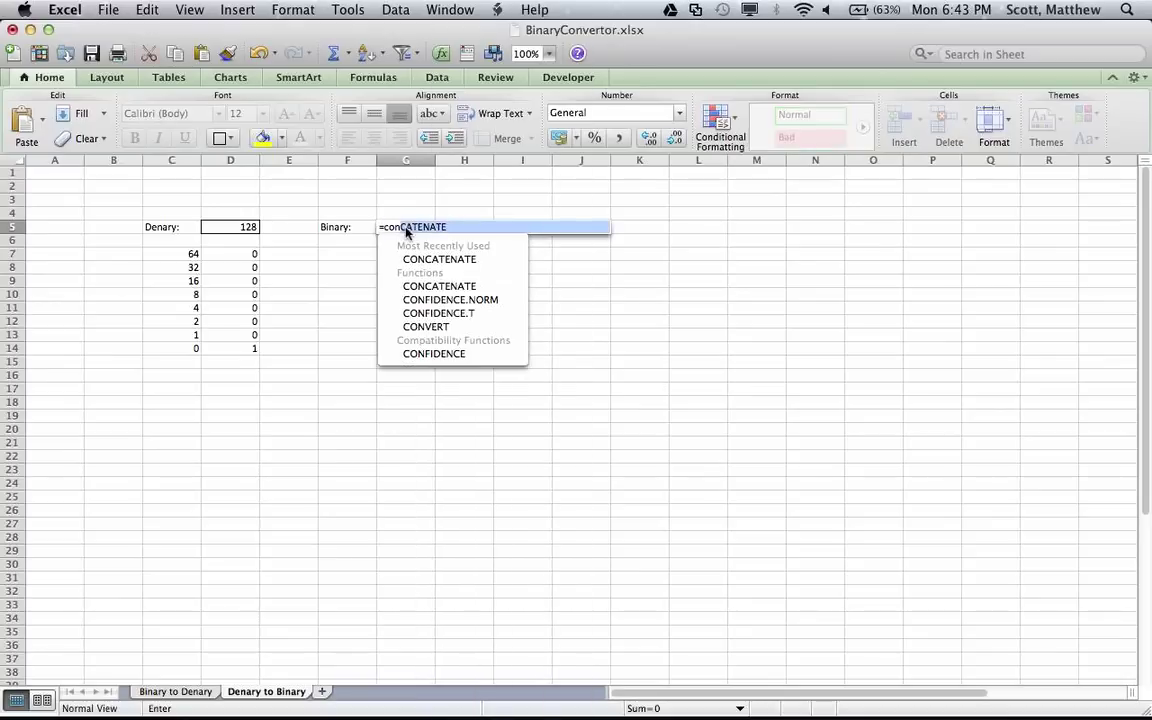
{"action": "key", "text": "Down"}
{"action": "key", "text": "BackSpace"}
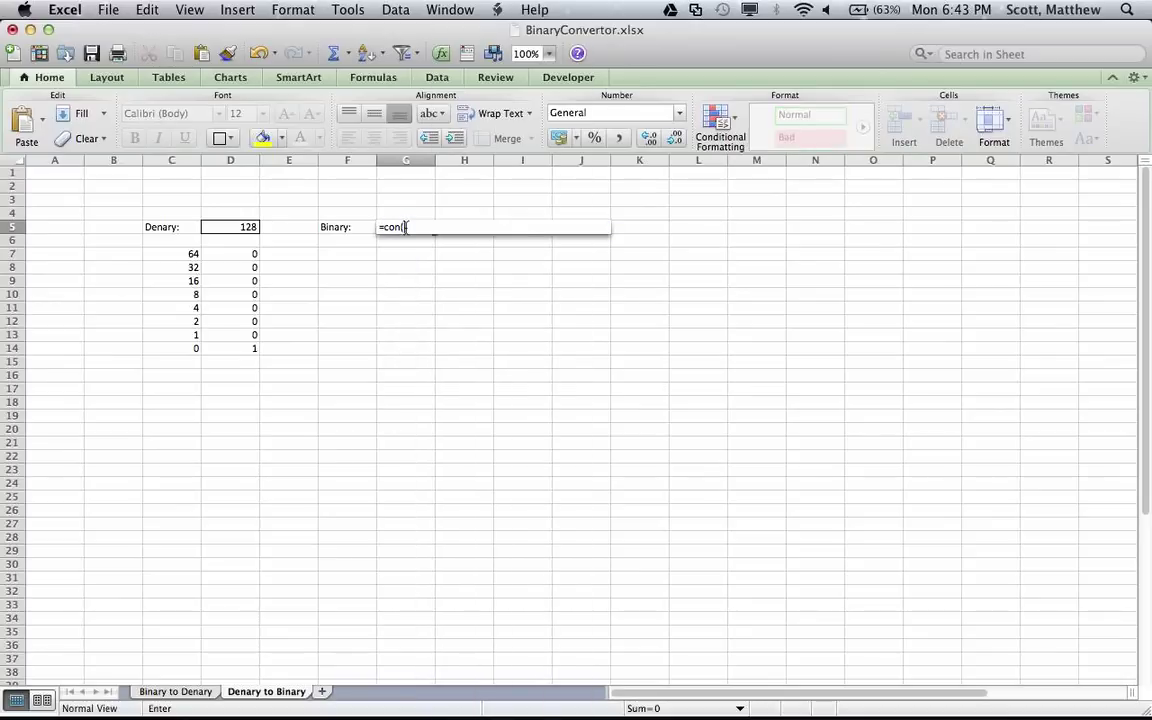
{"action": "key", "text": "Down"}
{"action": "key", "text": "Tab"}
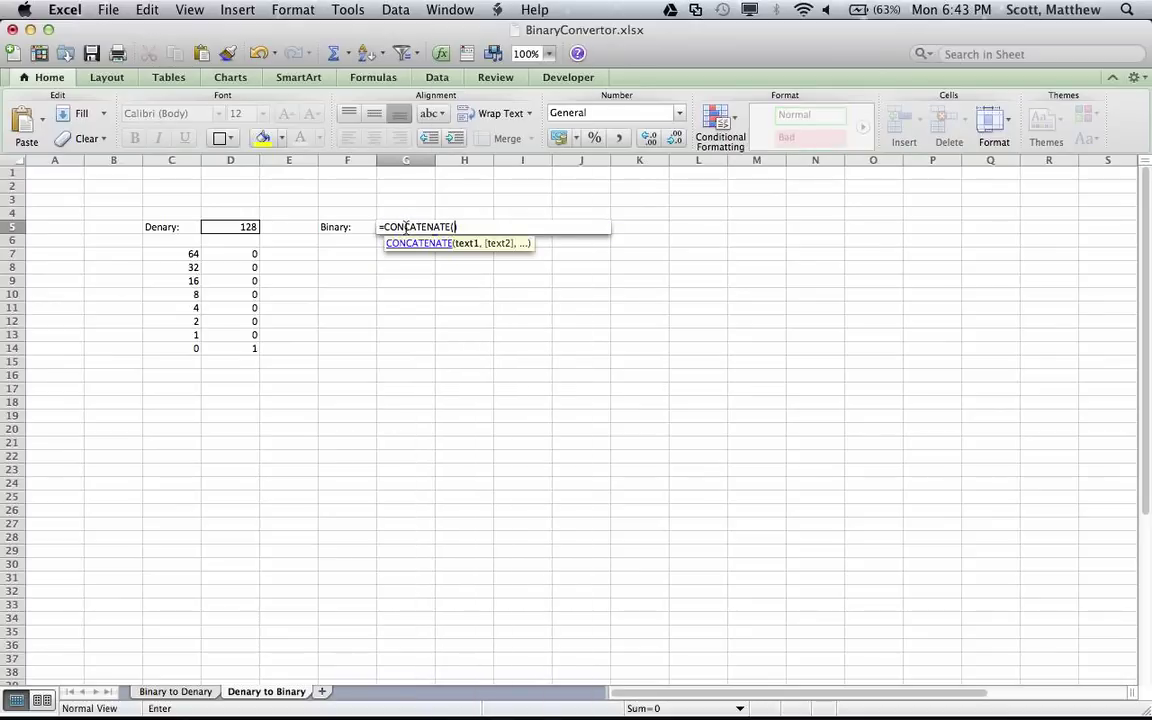
{"action": "left_click", "coordinate": [254, 256]}
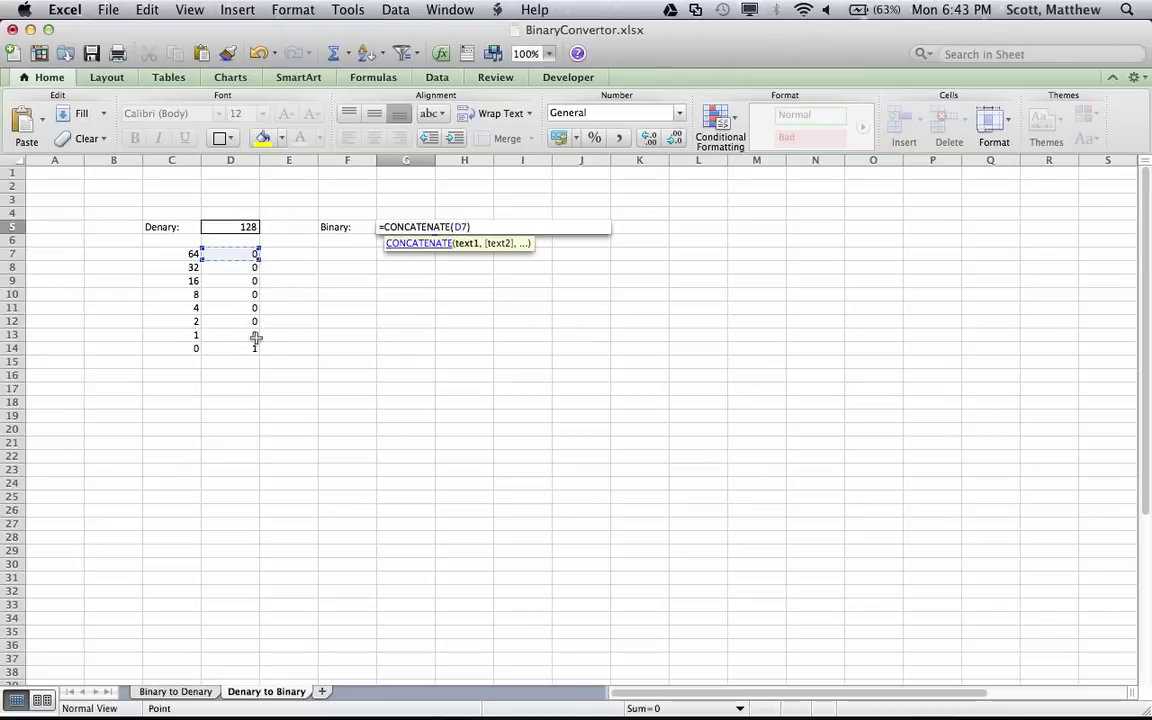
{"action": "key", "text": "BackSpace"}
{"action": "left_click_drag", "start_coordinate": [252, 348], "coordinate": [247, 256]}
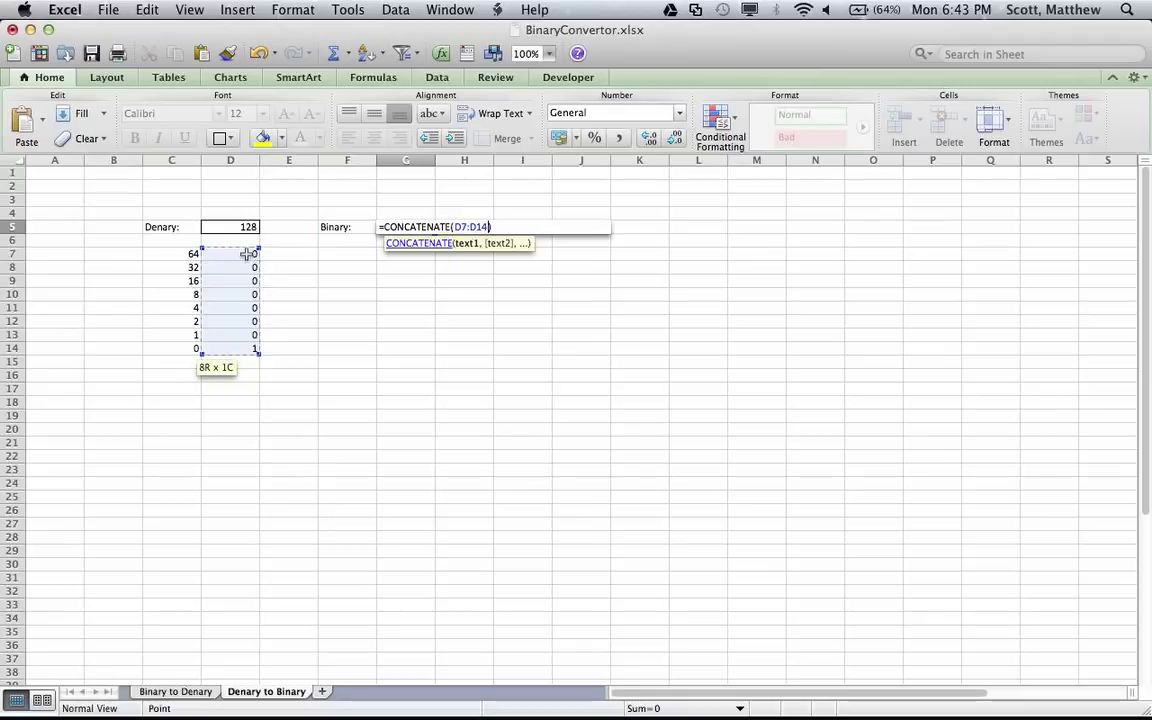
{"action": "key", "text": "Return"}
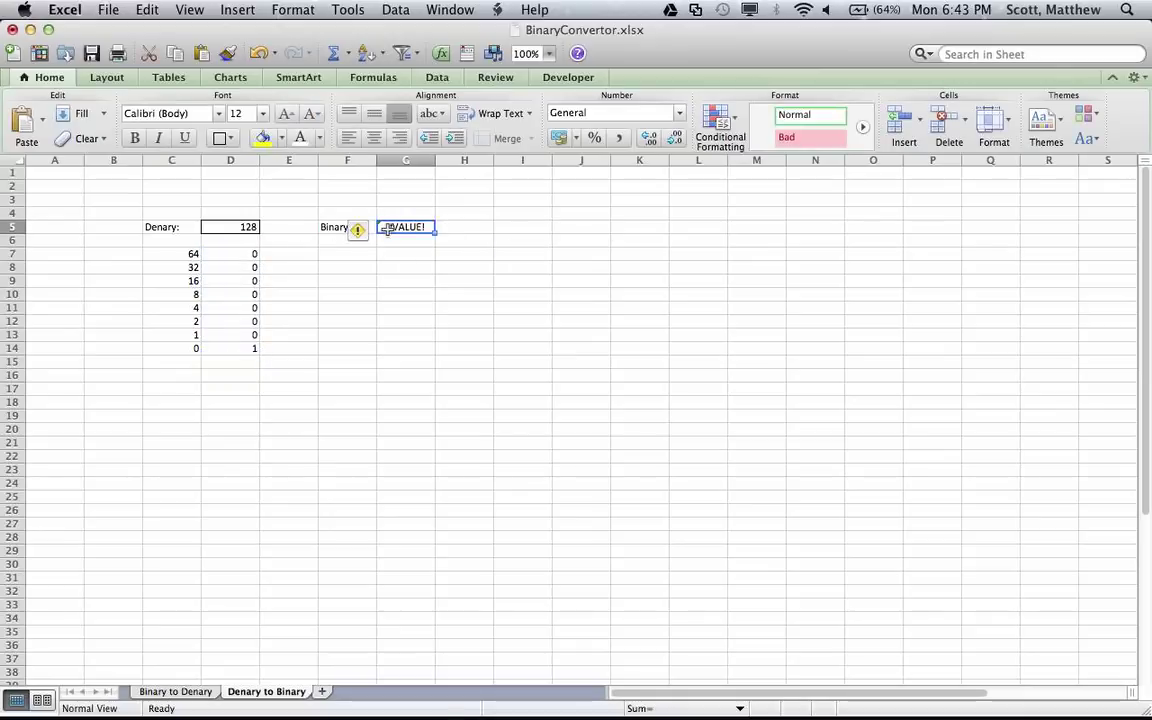
Step: Join the eight remainders in reverse order in G5 with =CONCATENATE(D14,D13,D12,D11,D10,D9,D8,D7)
{"action": "type", "text": "=con"}
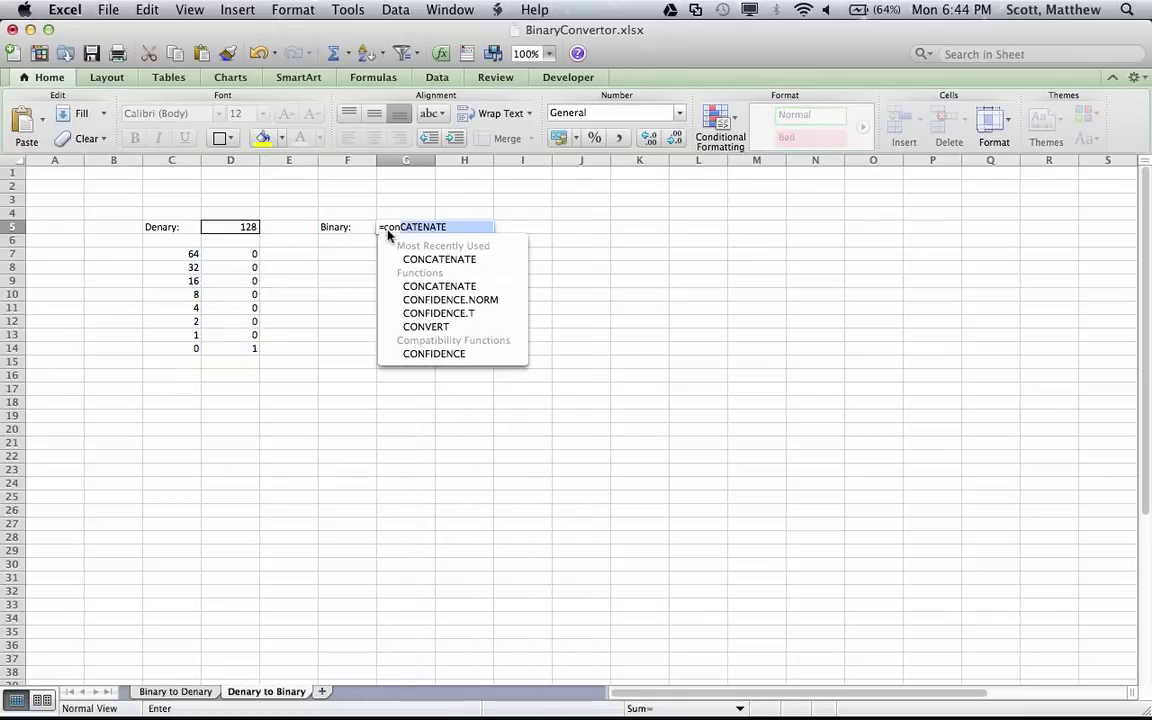
{"action": "type", "text": "catenate"}
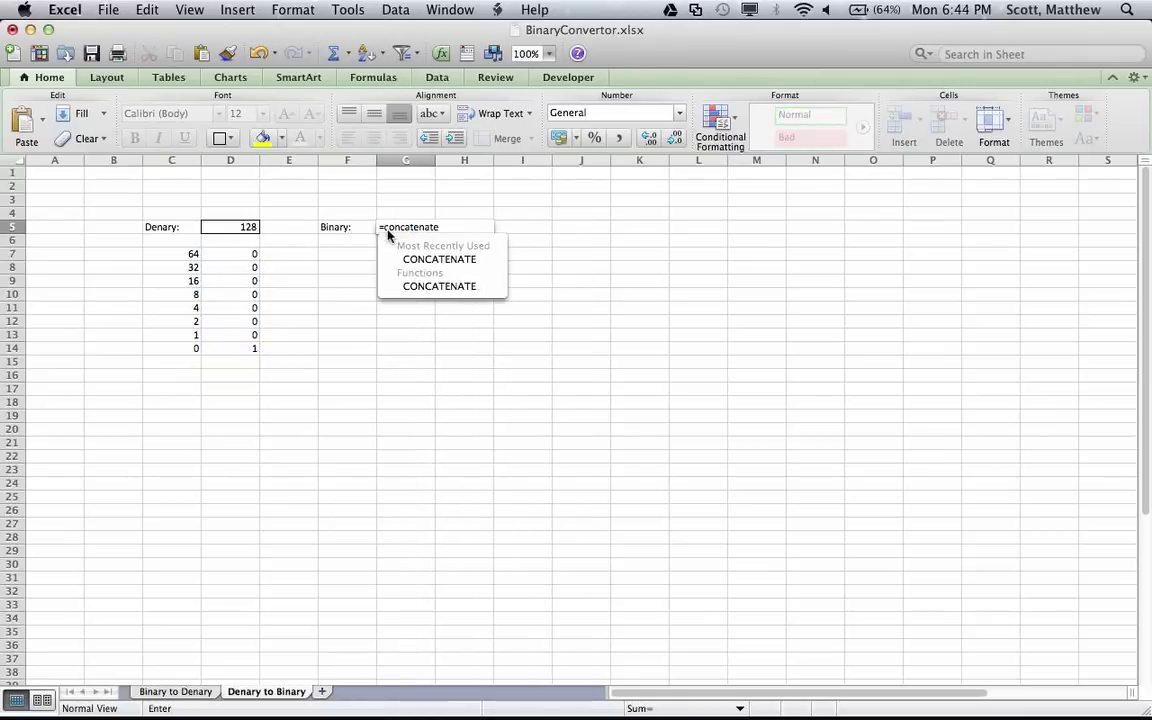
{"action": "type", "text": "("}
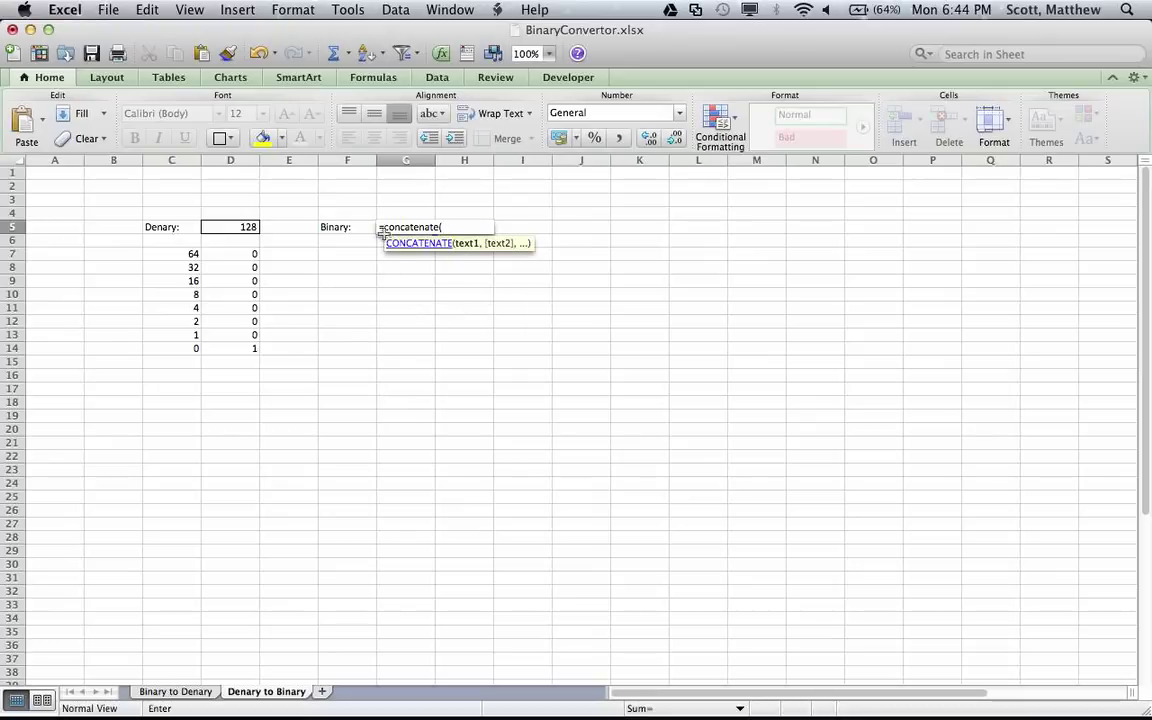
{"action": "left_click", "coordinate": [237, 348]}
{"action": "type", "text": ","}
{"action": "left_click", "coordinate": [235, 334]}
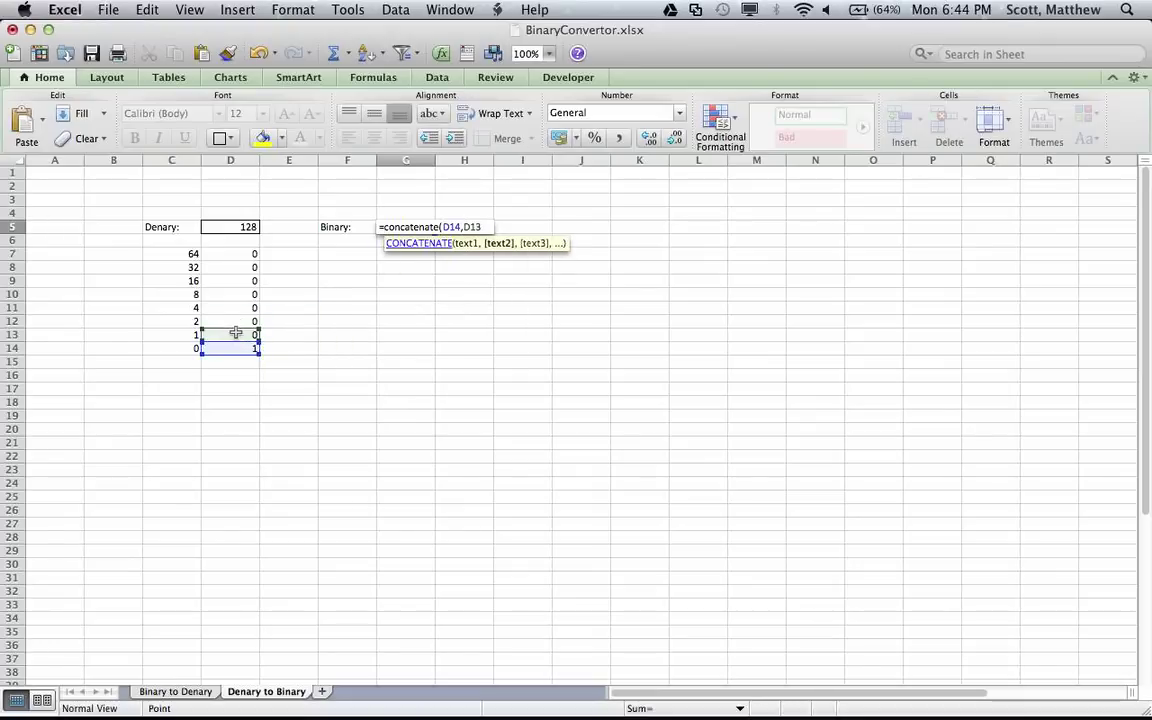
{"action": "type", "text": ","}
{"action": "left_click", "coordinate": [238, 319]}
{"action": "type", "text": ","}
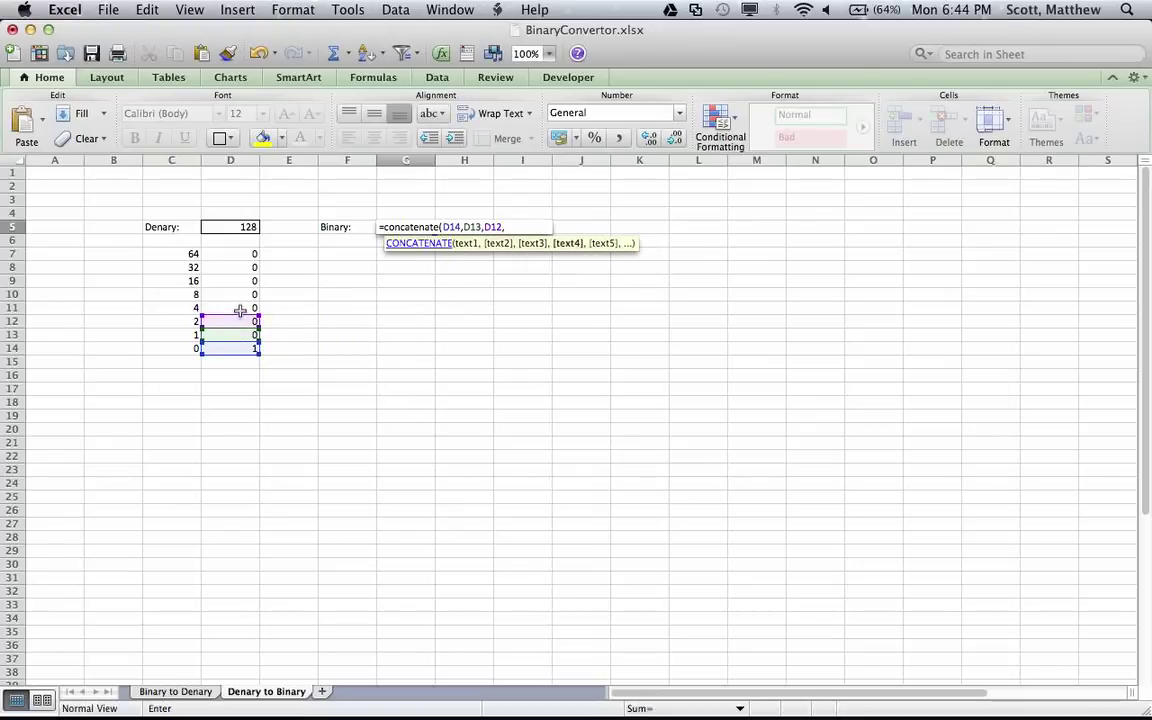
{"action": "left_click", "coordinate": [241, 306]}
{"action": "type", "text": ","}
{"action": "left_click", "coordinate": [240, 294]}
{"action": "type", "text": ","}
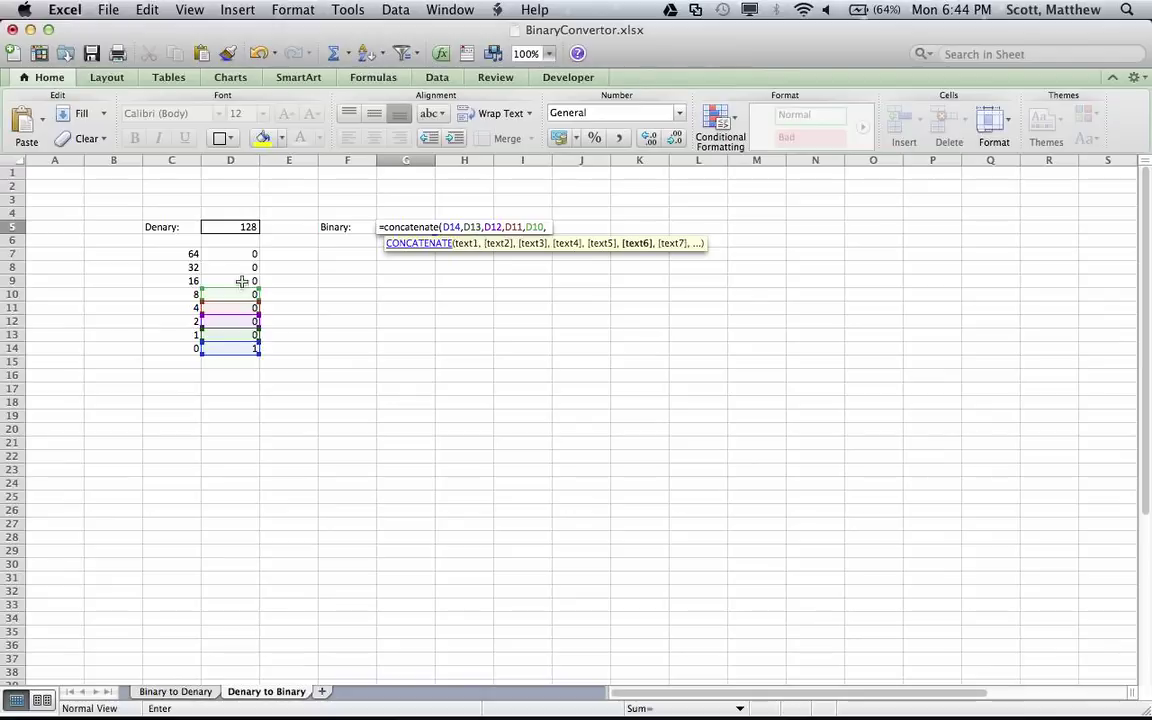
{"action": "left_click", "coordinate": [242, 280]}
{"action": "type", "text": ","}
{"action": "left_click", "coordinate": [241, 266]}
{"action": "type", "text": ","}
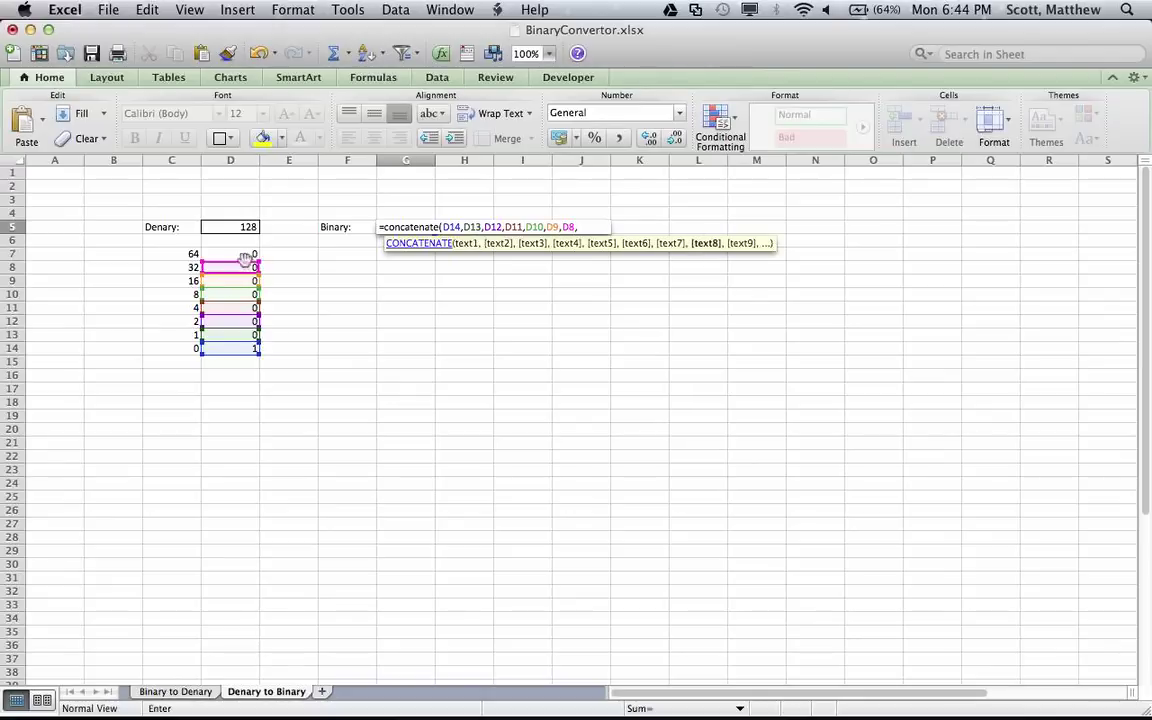
{"action": "left_click", "coordinate": [245, 255]}
{"action": "type", "text": ")"}
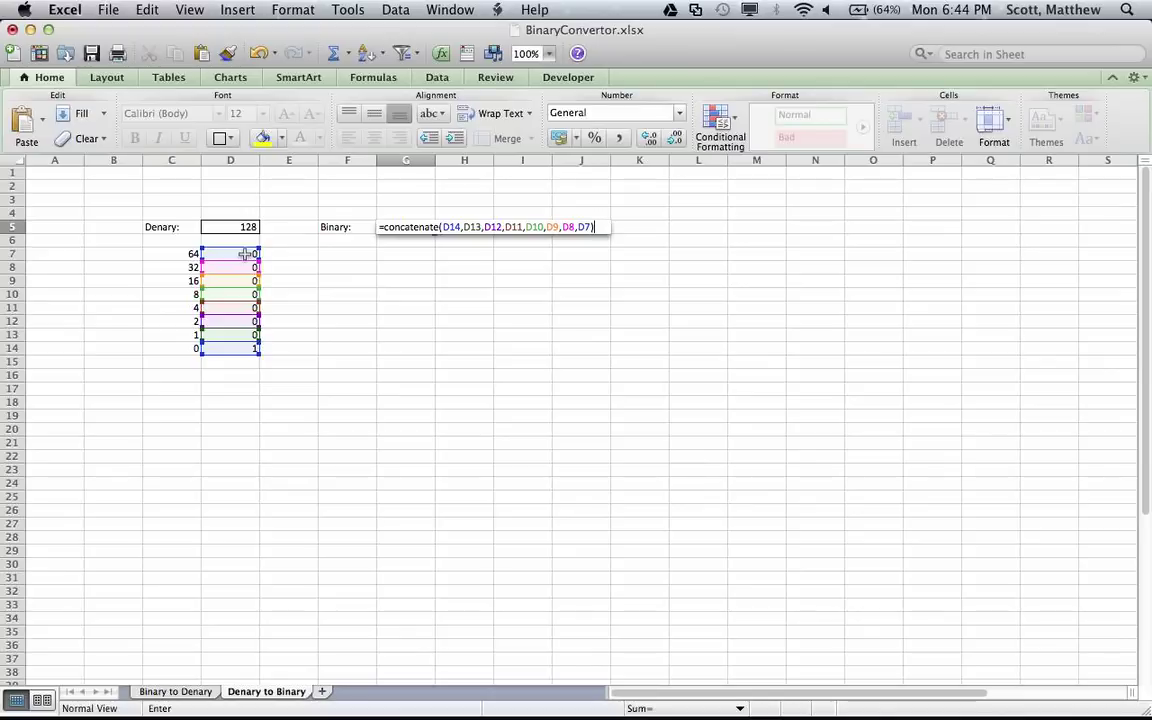
{"action": "key", "text": "Return"}
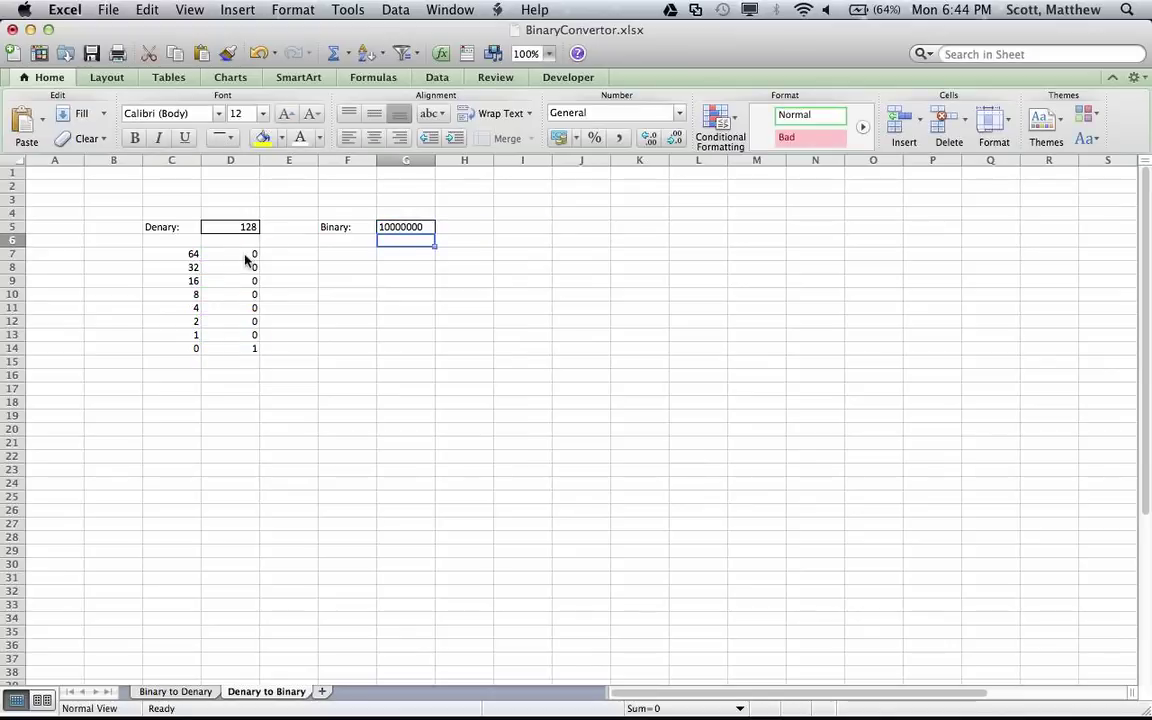
Step: Set the denary number in D5 to 192 to test the conversion
{"action": "left_click", "coordinate": [237, 228]}
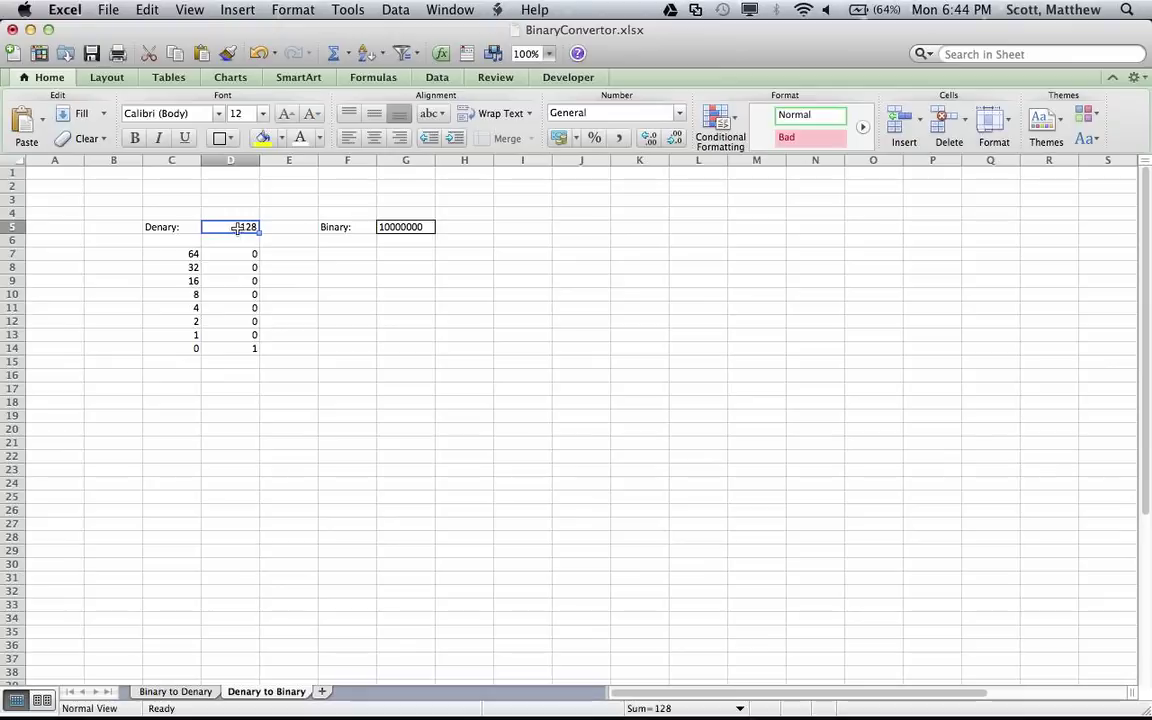
{"action": "type", "text": "19"}
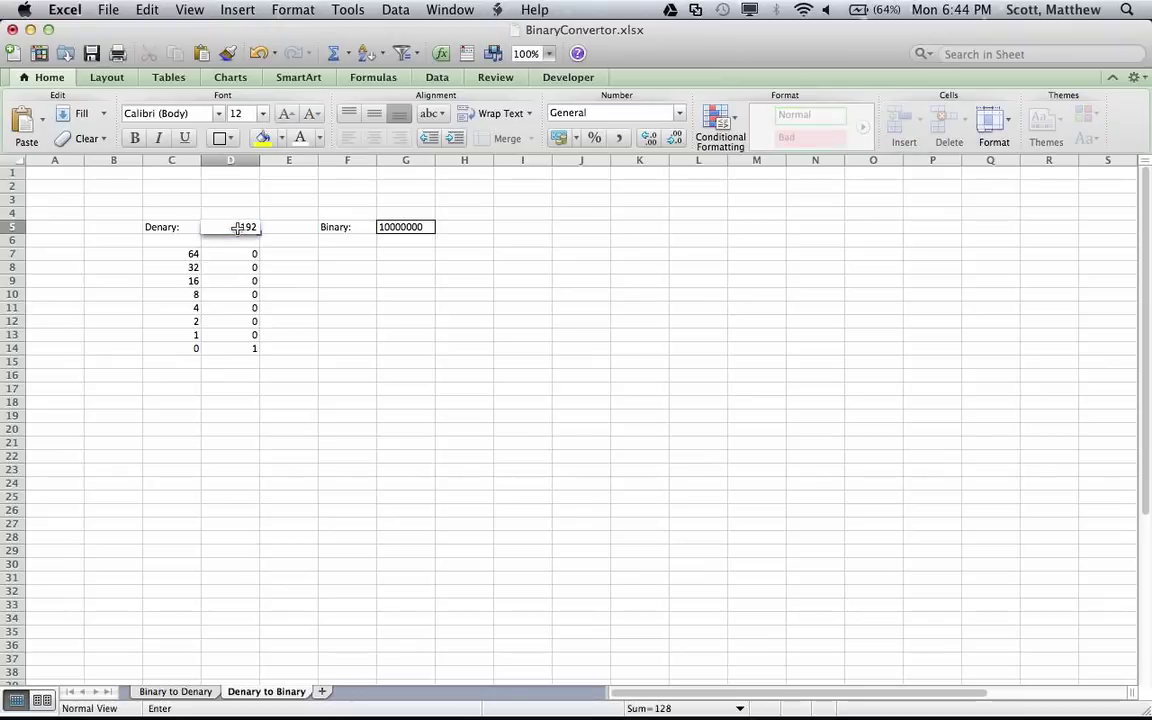
{"action": "key", "text": "Return"}
Step: Step through the remainders in D7:D14 to check them against the binary result
{"action": "key", "text": "Down"}
{"action": "key", "text": "Down"}
{"action": "key", "text": "Down"}
{"action": "key", "text": "Down"}
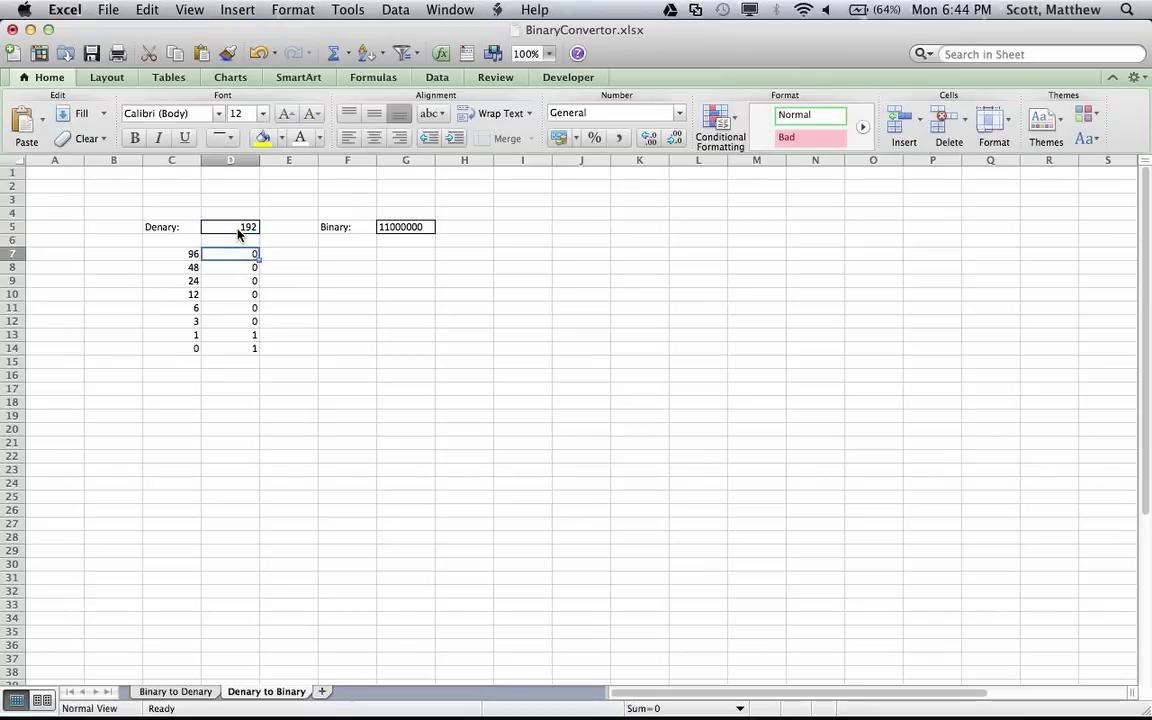
{"action": "key", "text": "Down"}
{"action": "key", "text": "Down"}
{"action": "key", "text": "Down"}
{"action": "key", "text": "Down"}
{"action": "key", "text": "Down"}
{"action": "key", "text": "Up"}
{"action": "key", "text": "Up"}
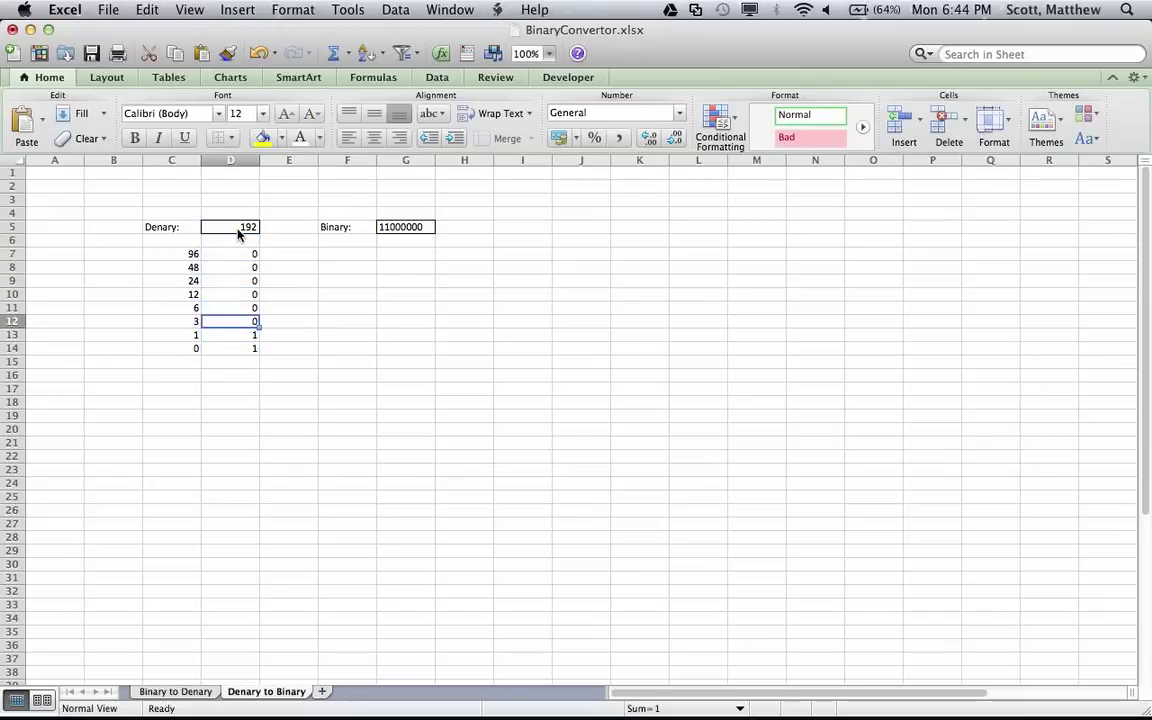
{"action": "key", "text": "Down"}
{"action": "key", "text": "Down"}
{"action": "key", "text": "Down"}
{"action": "key", "text": "Up"}
{"action": "key", "text": "Up"}
{"action": "key", "text": "Up"}
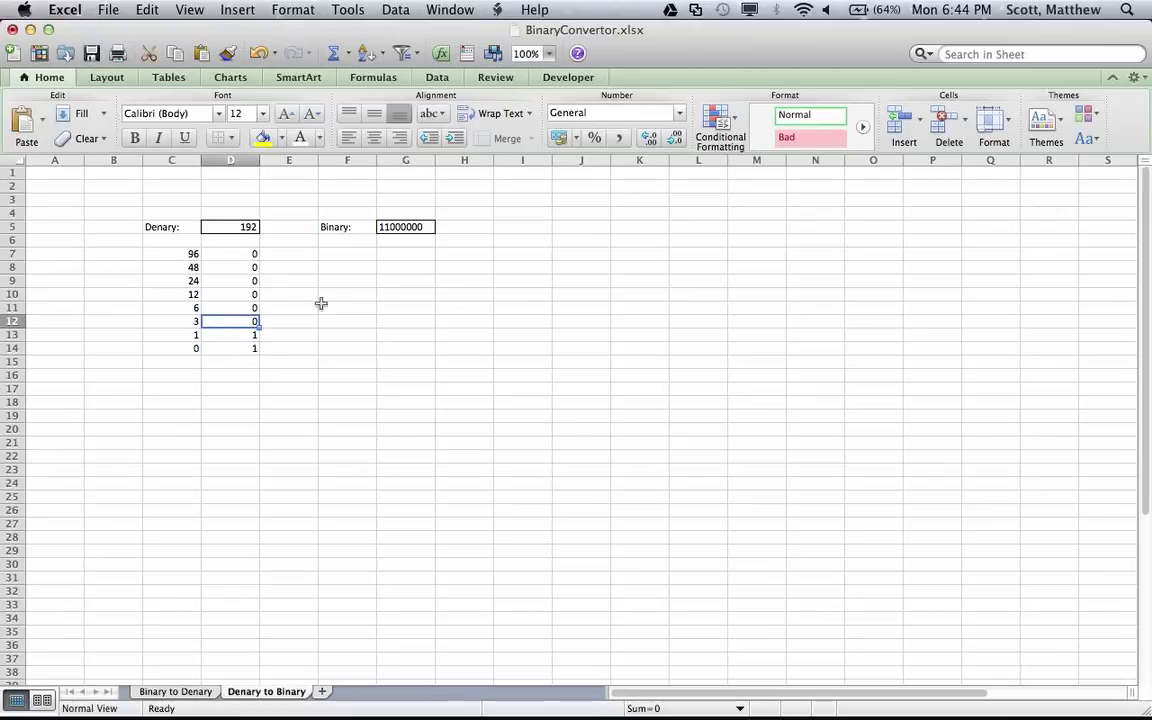
{"action": "left_click", "coordinate": [397, 271]}
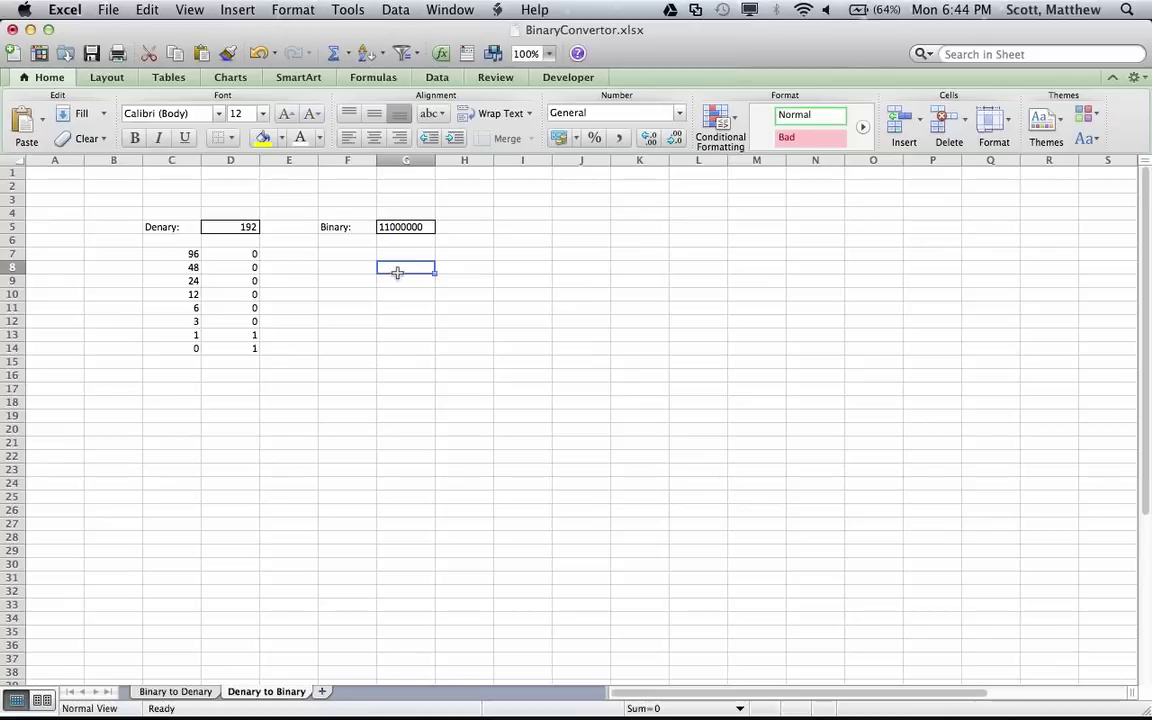
{"action": "left_click", "coordinate": [65, 18]}
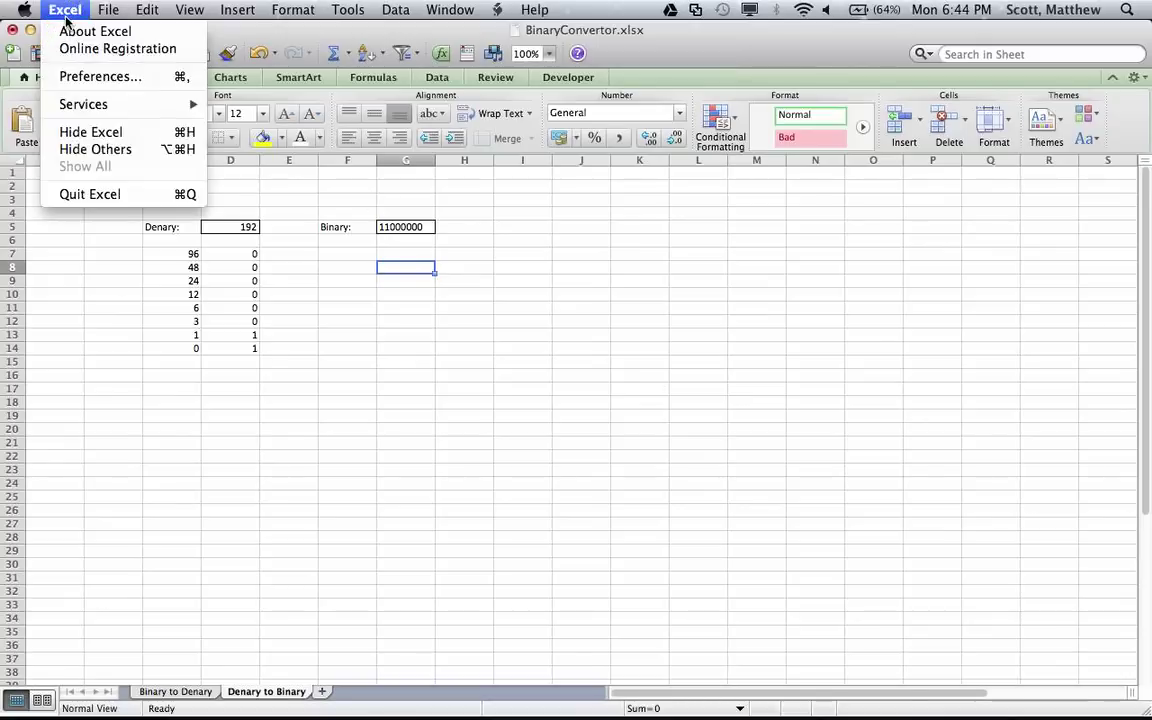
{"action": "left_click", "coordinate": [87, 80]}
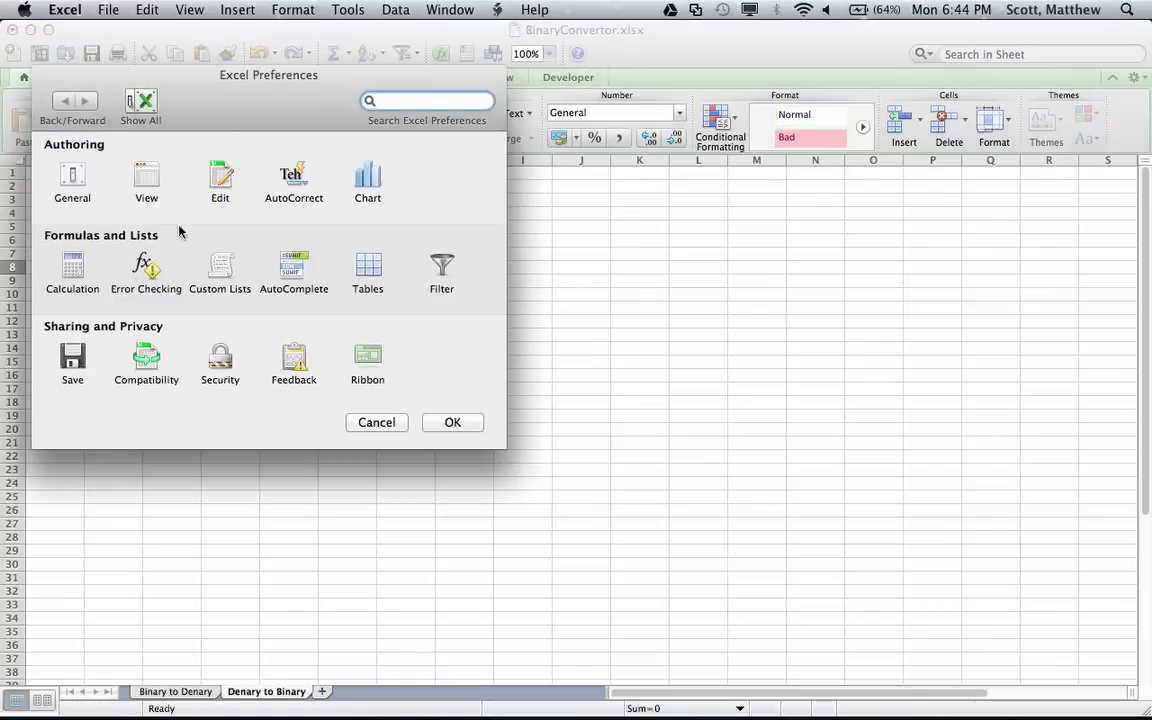
{"action": "left_click", "coordinate": [152, 183]}
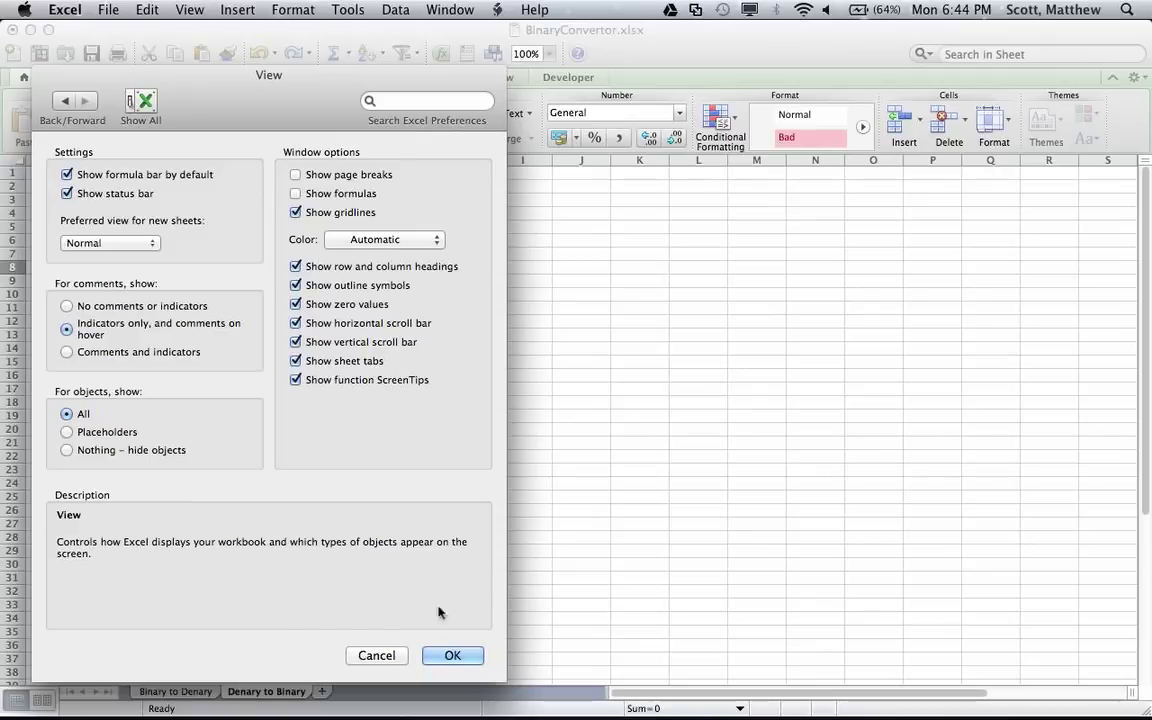
{"action": "left_click", "coordinate": [447, 657]}
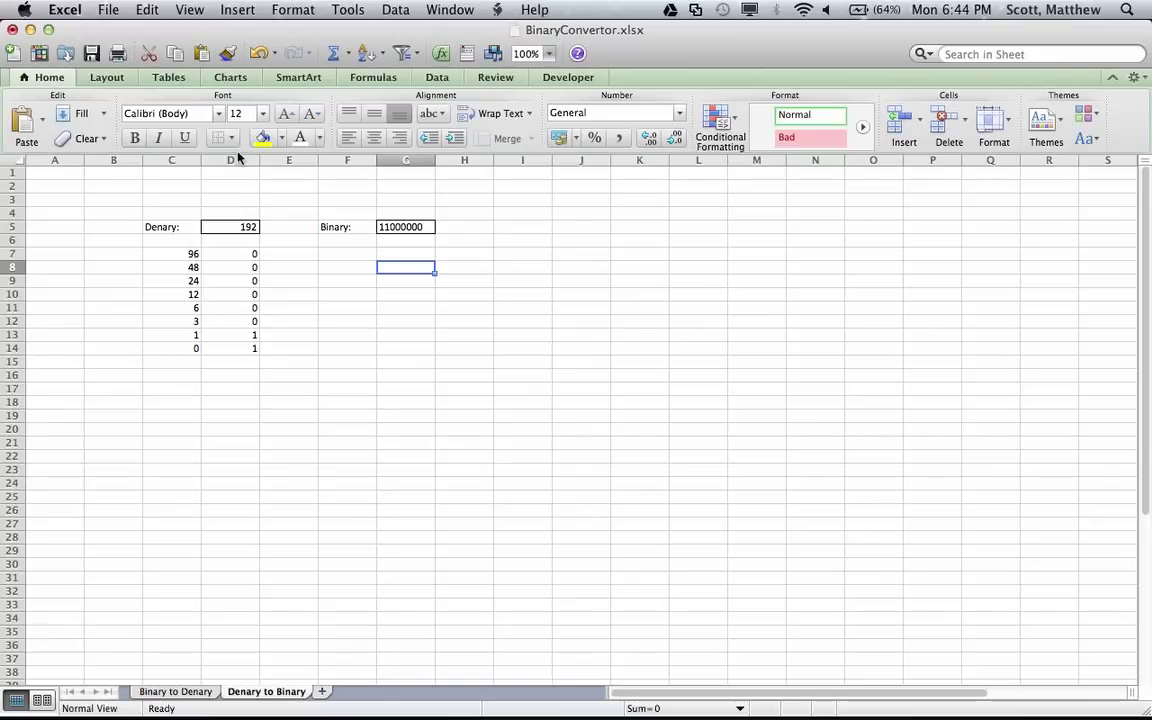
{"action": "left_click", "coordinate": [347, 334]}
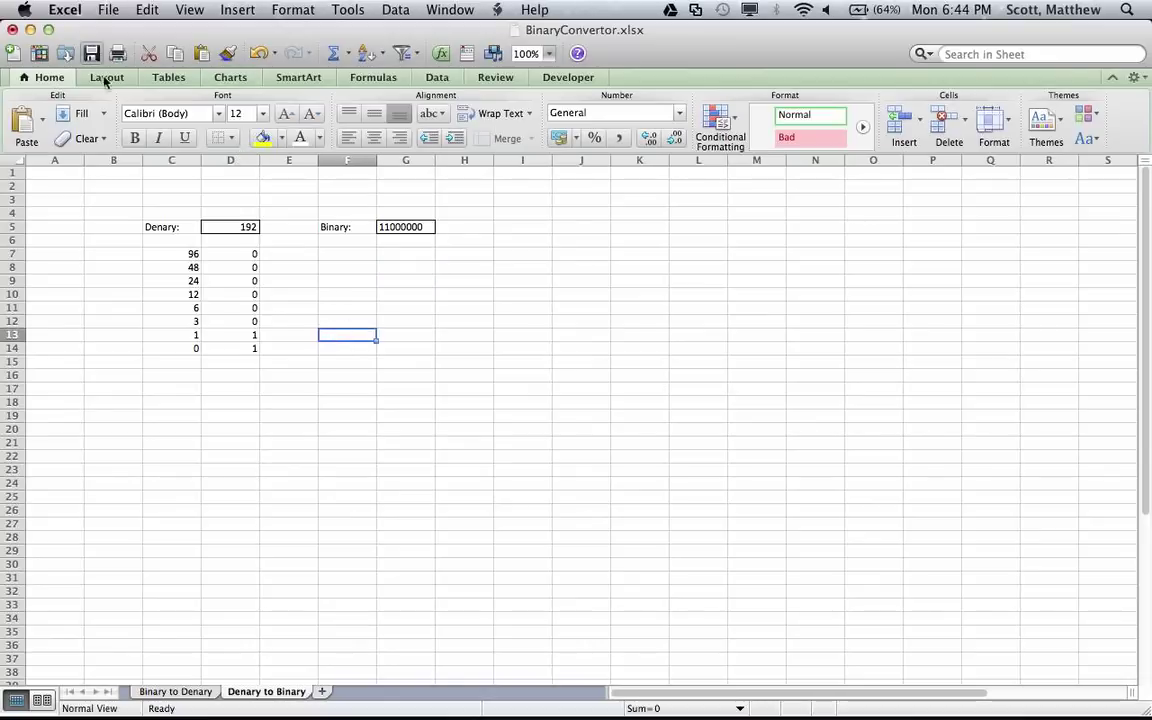
Step: Display formulas instead of results on the sheet and widen column G to fit the whole CONCATENATE formula
{"action": "left_click", "coordinate": [103, 10]}
{"action": "mouse_move", "coordinate": [43, 10]}
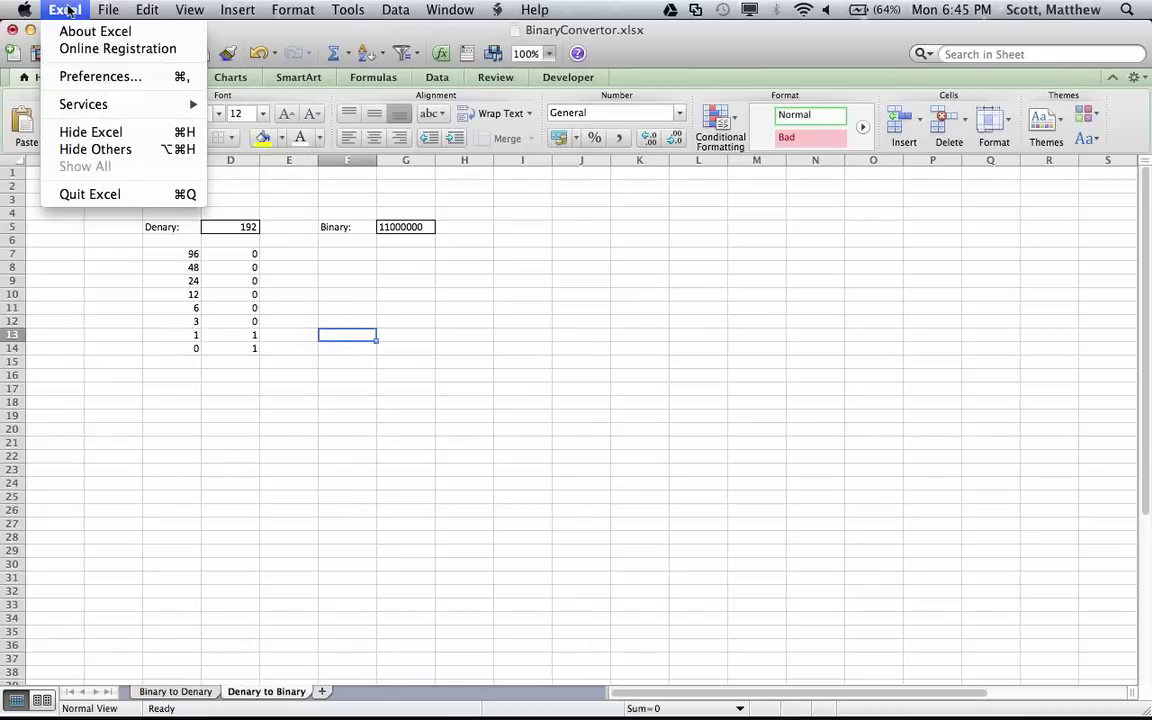
{"action": "left_click", "coordinate": [84, 76]}
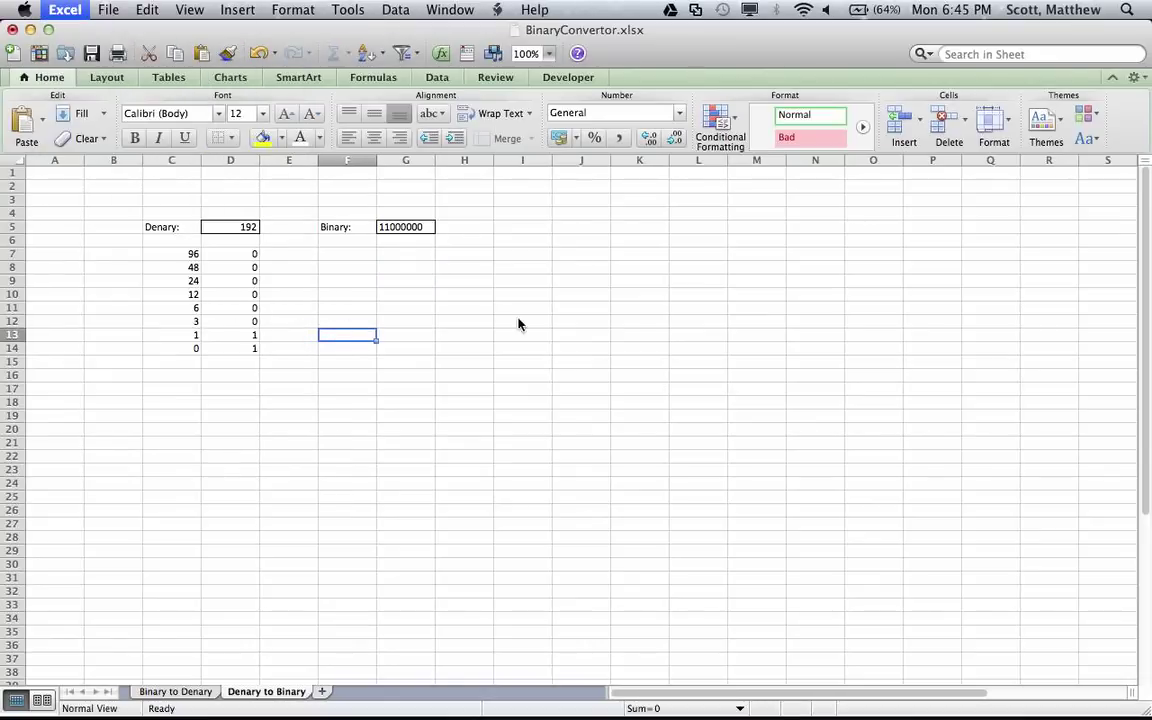
{"action": "left_click", "coordinate": [149, 180]}
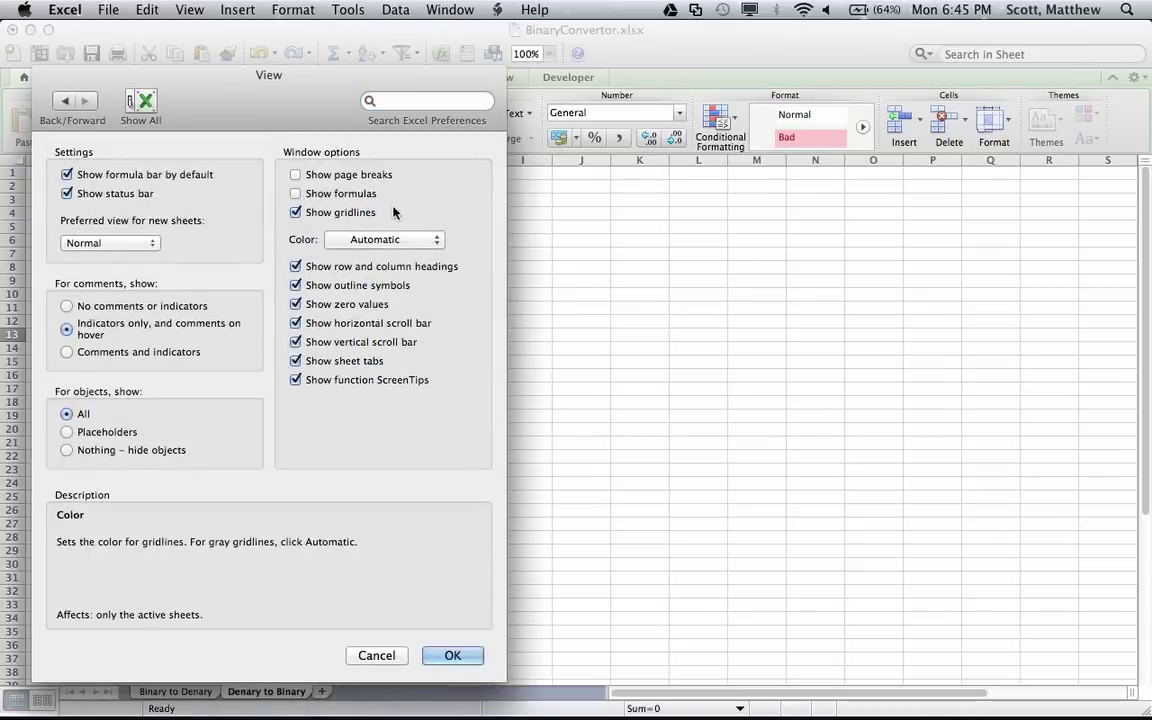
{"action": "left_click", "coordinate": [295, 193]}
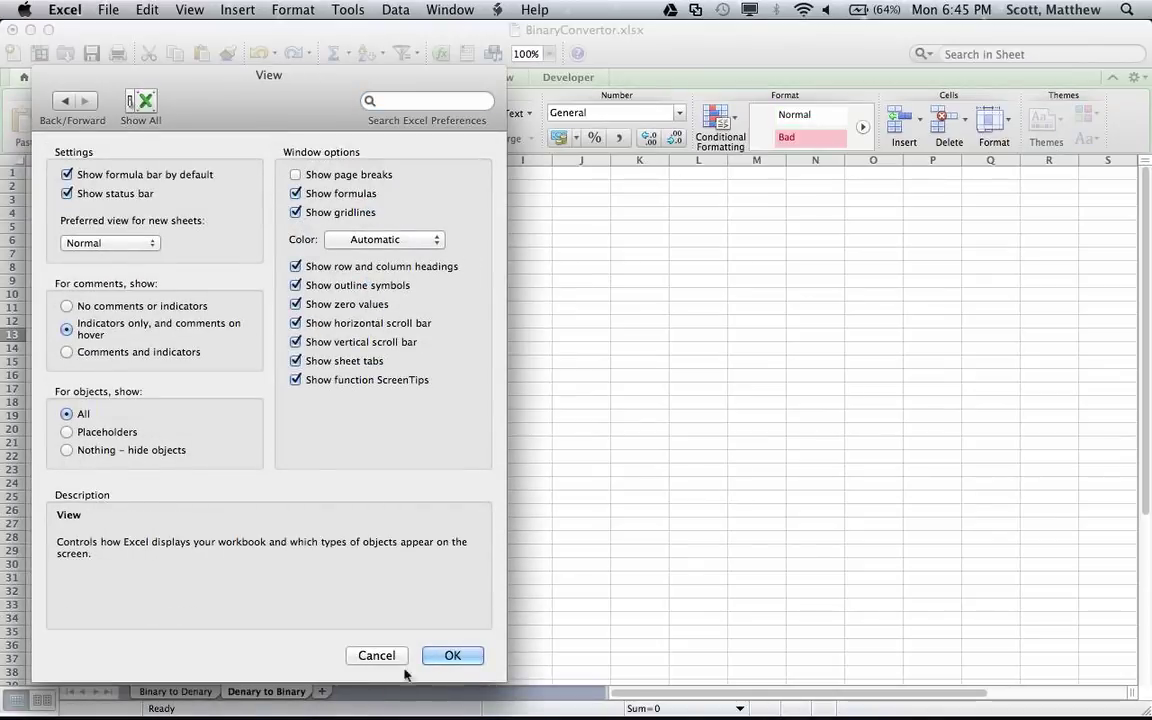
{"action": "left_click", "coordinate": [450, 656]}
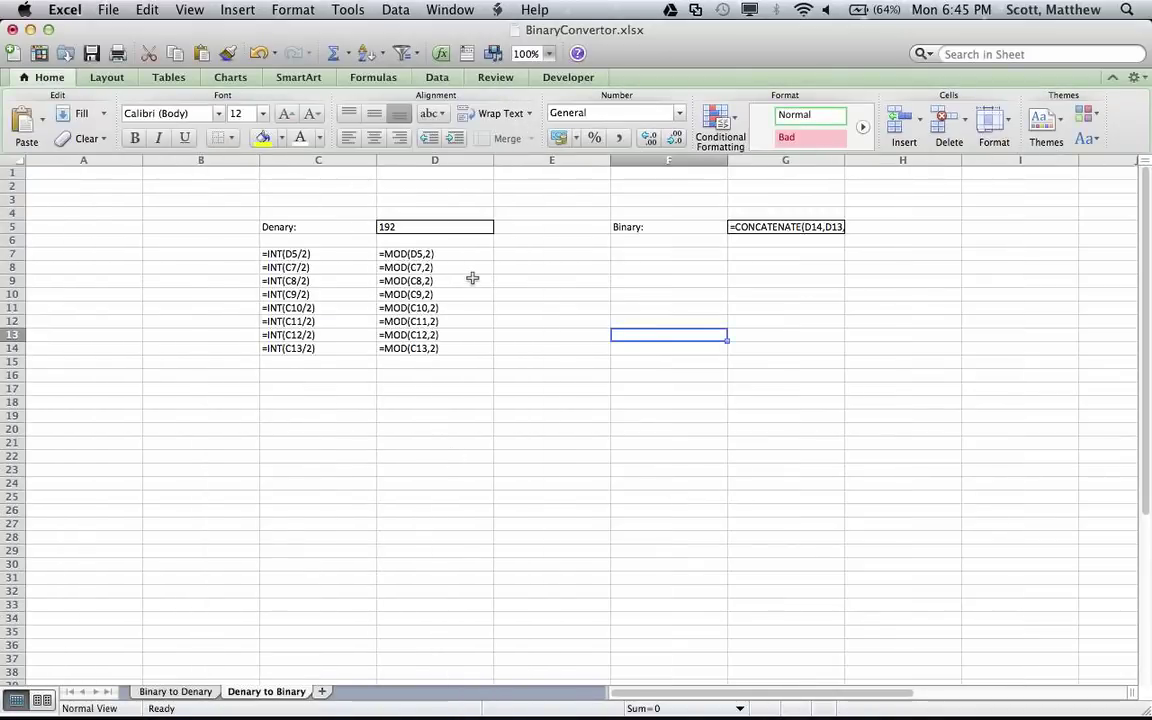
{"action": "left_click_drag", "start_coordinate": [844, 165], "coordinate": [987, 164]}
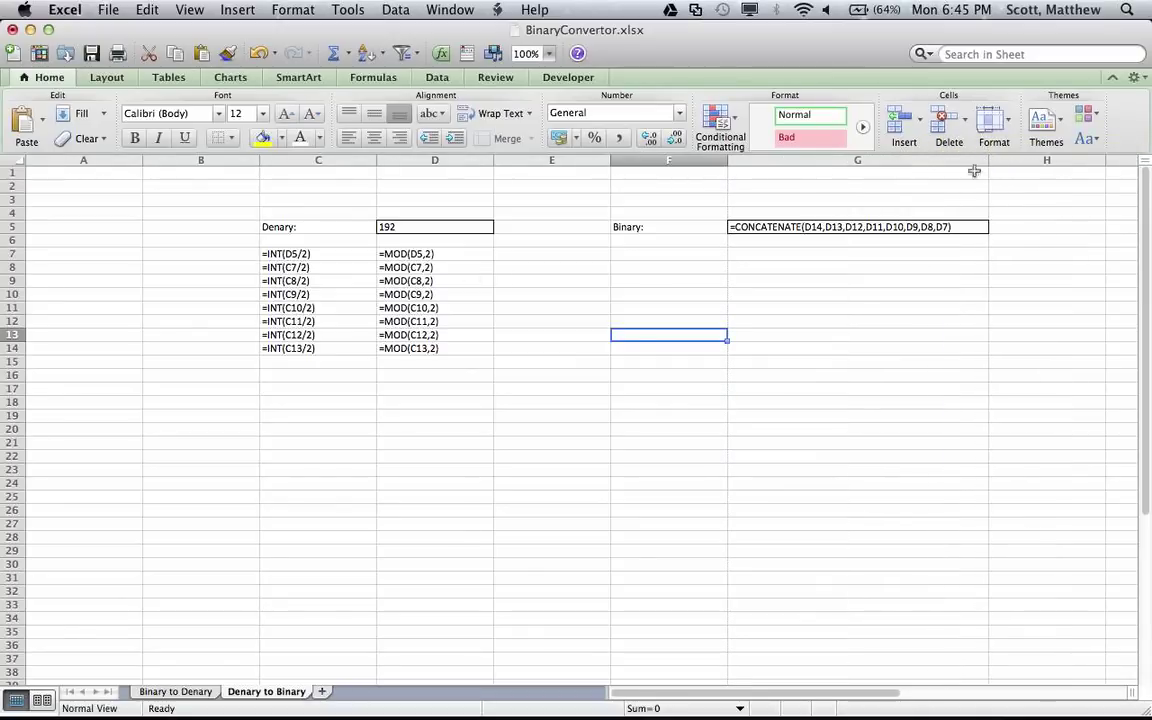
Step: Fill the INT halving formula from C8 down to C14 again
{"action": "left_click", "coordinate": [314, 256]}
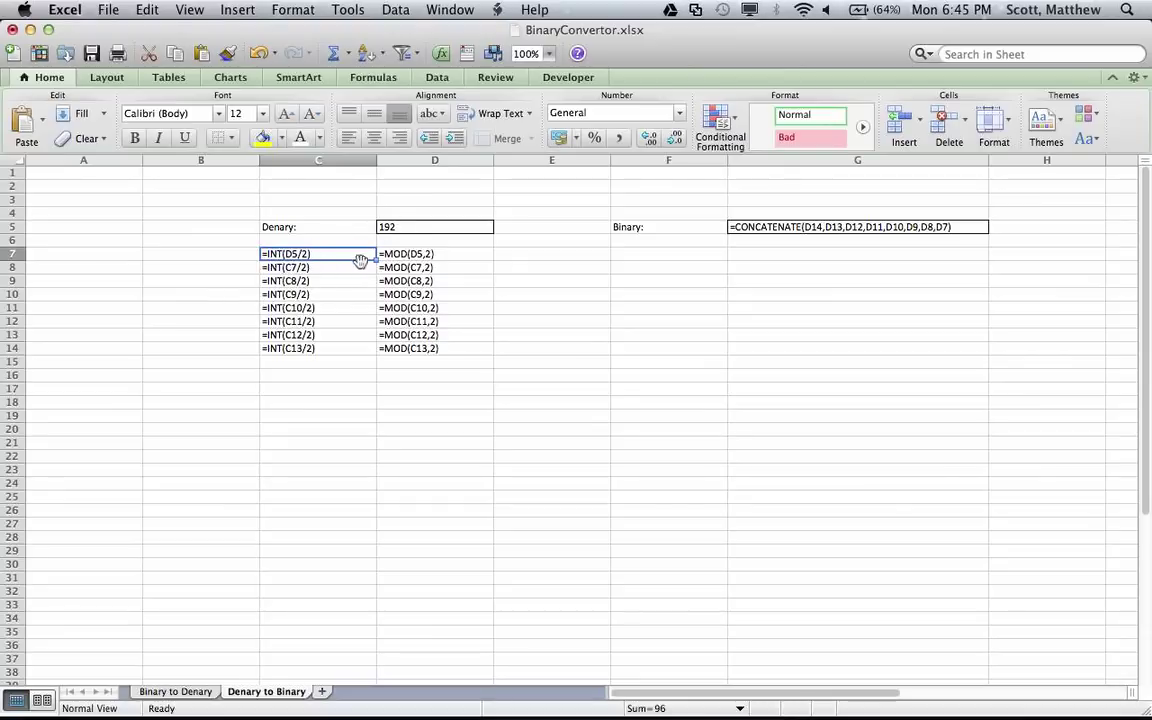
{"action": "left_click", "coordinate": [366, 267]}
{"action": "left_click_drag", "start_coordinate": [377, 274], "coordinate": [378, 352]}
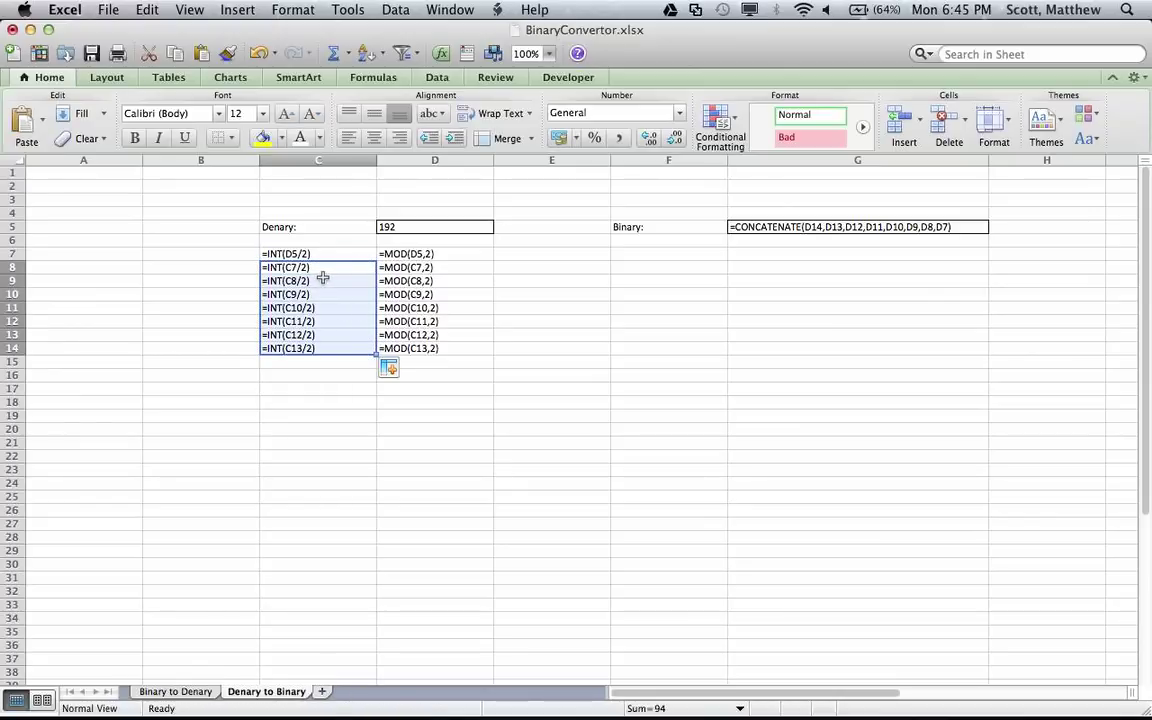
{"action": "left_click", "coordinate": [400, 254]}
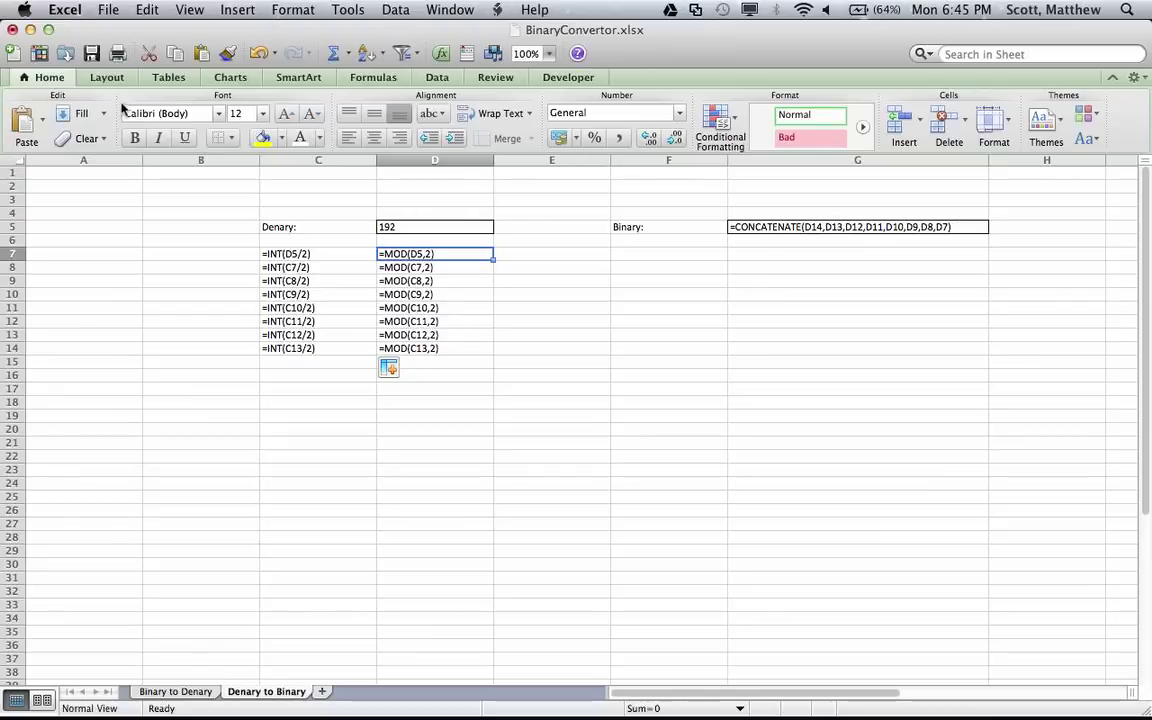
Step: Turn off the display of formulas and gridlines, and fit column G's width to its content
{"action": "left_click", "coordinate": [65, 9]}
{"action": "left_click", "coordinate": [90, 75]}
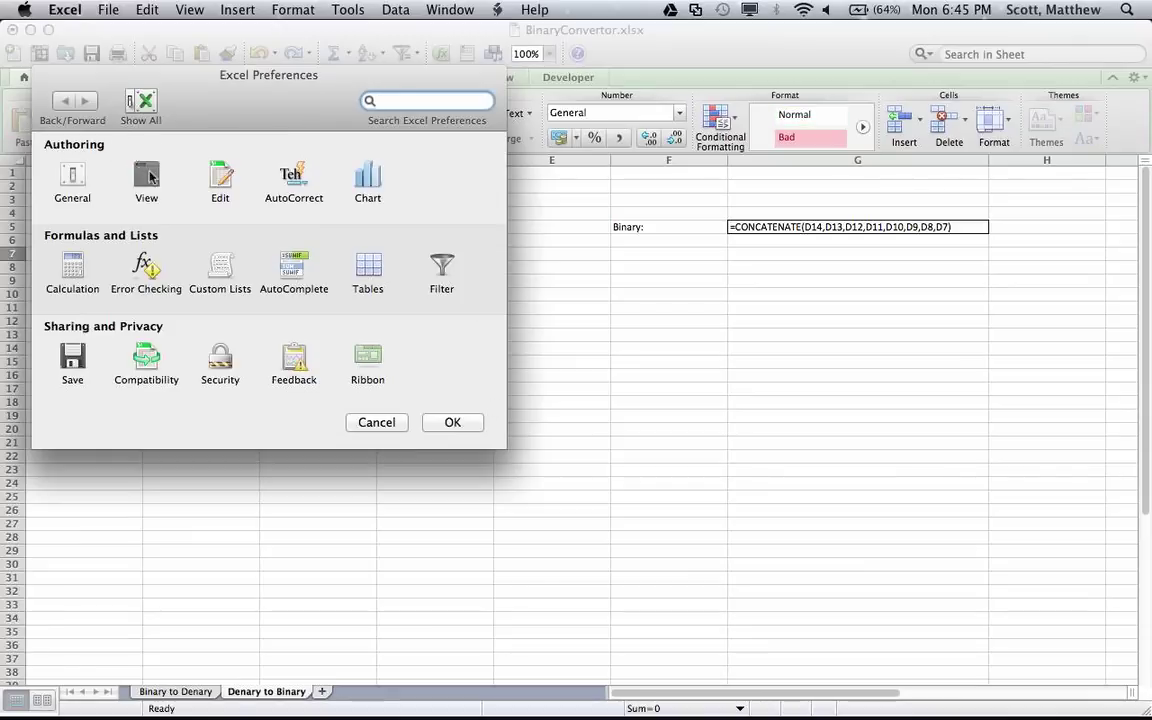
{"action": "left_click", "coordinate": [147, 178]}
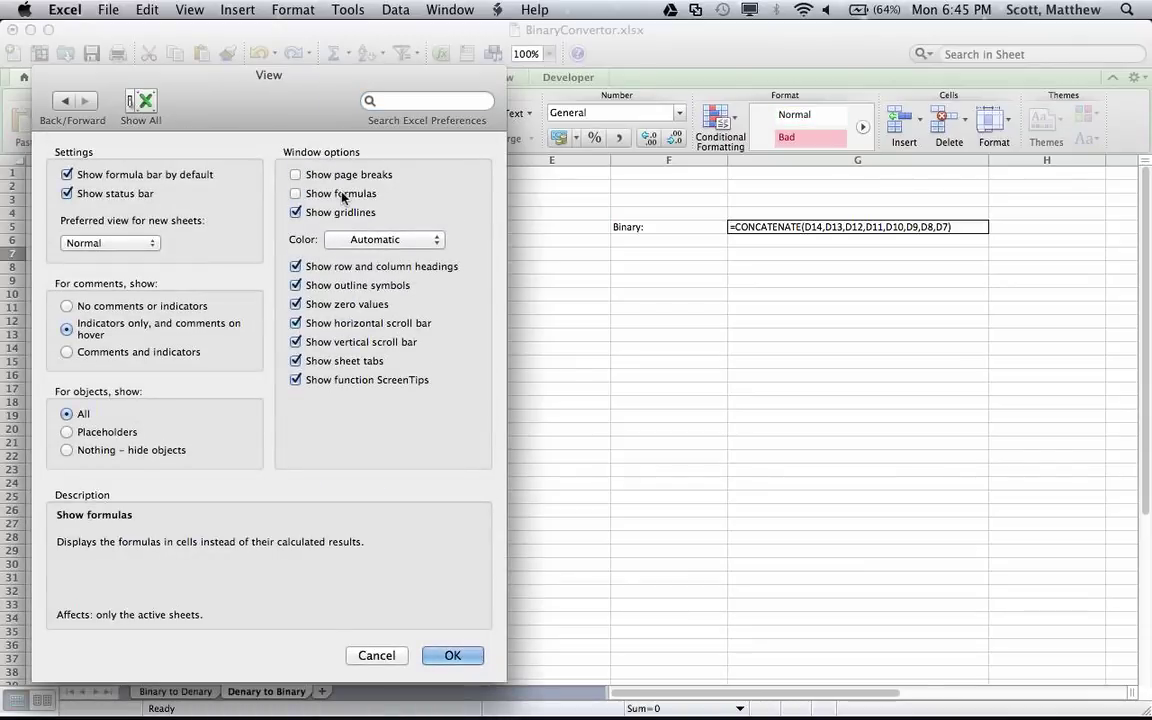
{"action": "left_click", "coordinate": [296, 212]}
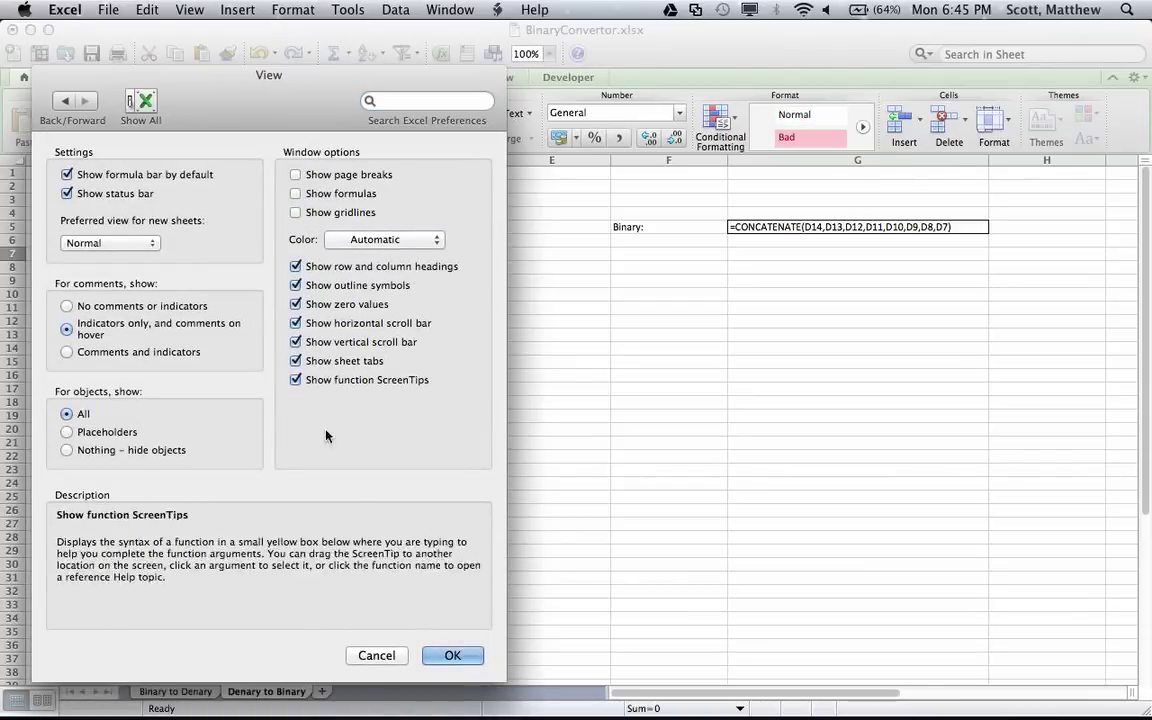
{"action": "left_click", "coordinate": [452, 655]}
{"action": "left_click", "coordinate": [352, 314]}
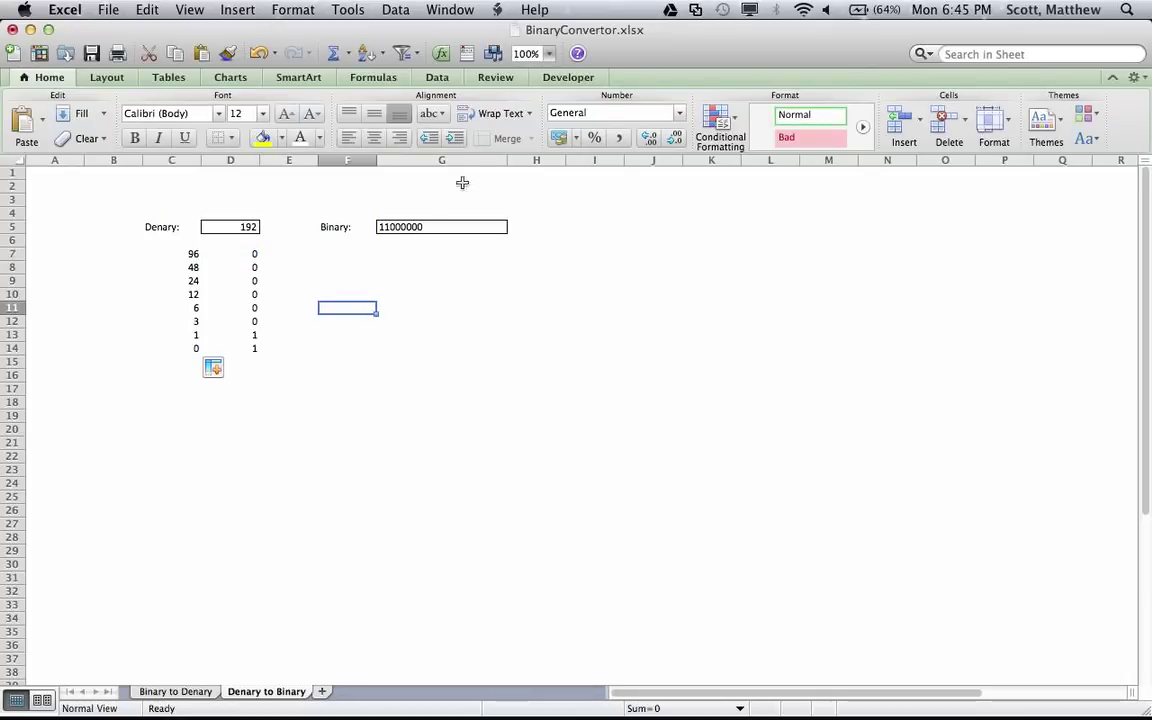
{"action": "double_click", "coordinate": [507, 160]}
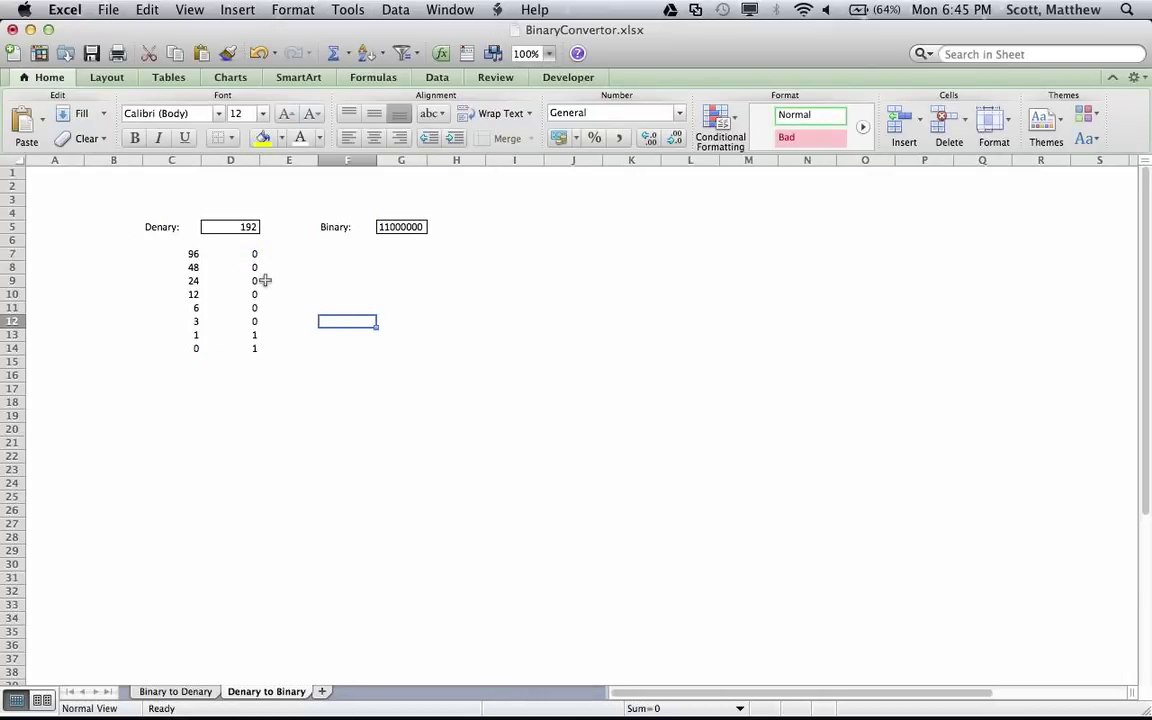
Step: Hide the working values in C7:D14 by changing their font colour to white
{"action": "left_click_drag", "start_coordinate": [190, 254], "coordinate": [252, 348]}
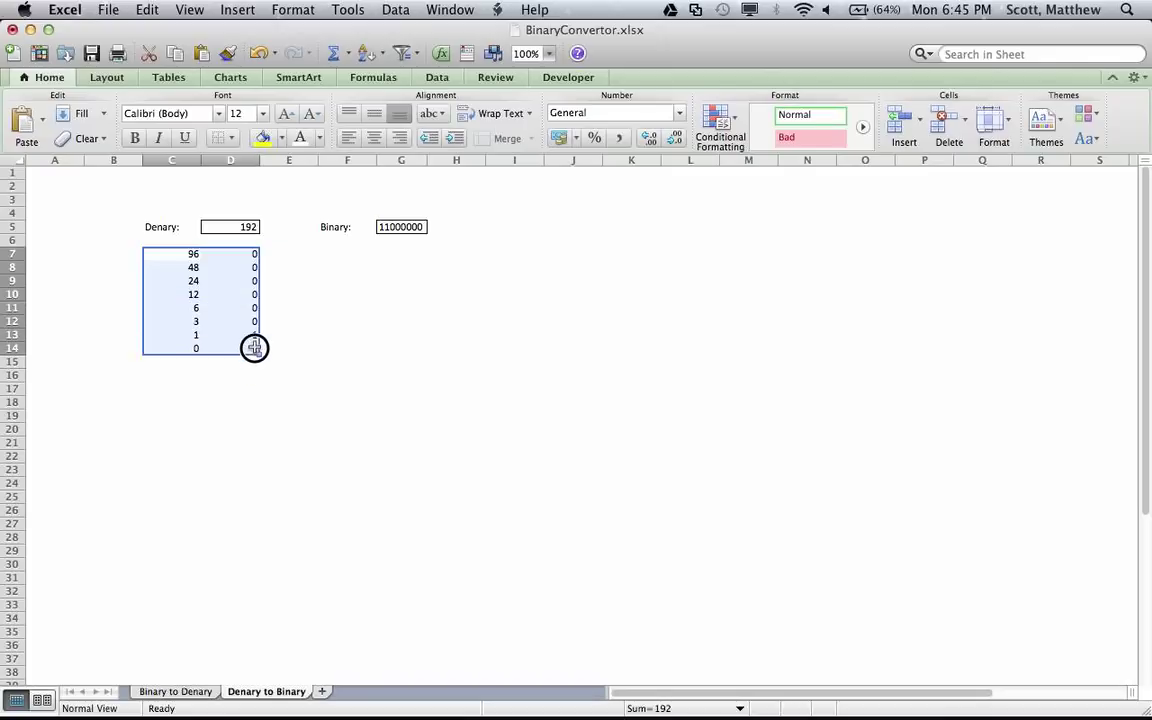
{"action": "key", "text": "Delete"}
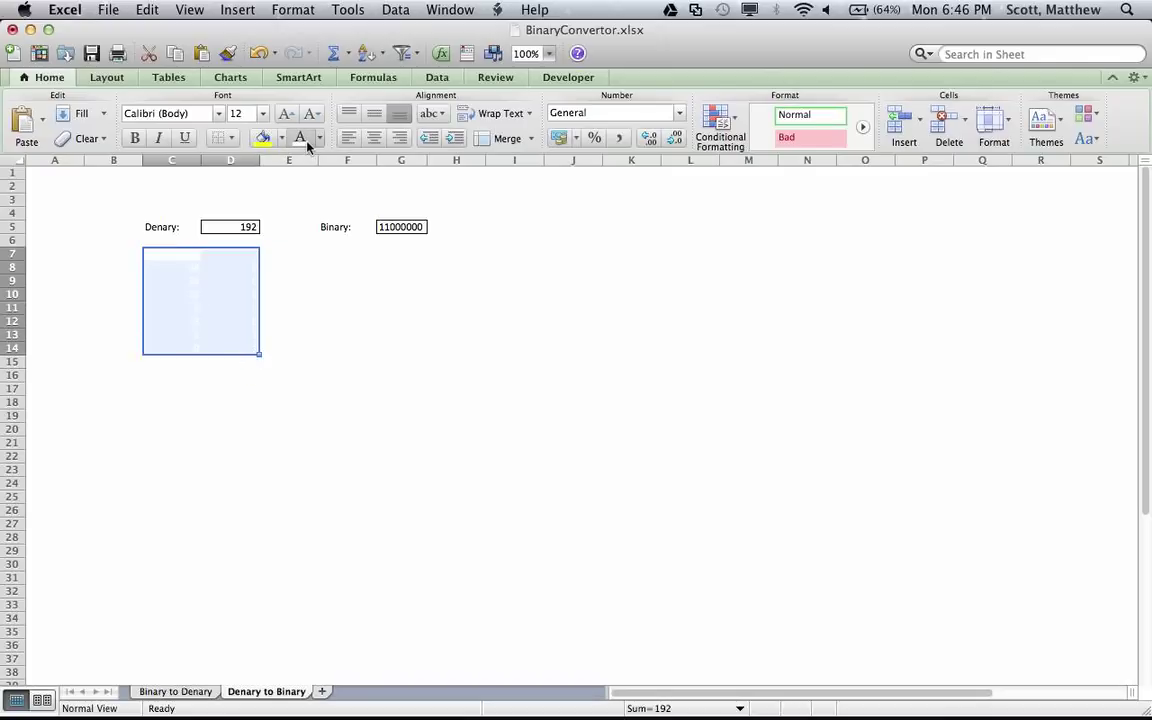
{"action": "left_click", "coordinate": [382, 320]}
Step: Add a thick box border around B4:H6, enclosing the Denary and Binary fields
{"action": "left_click_drag", "start_coordinate": [133, 206], "coordinate": [280, 238]}
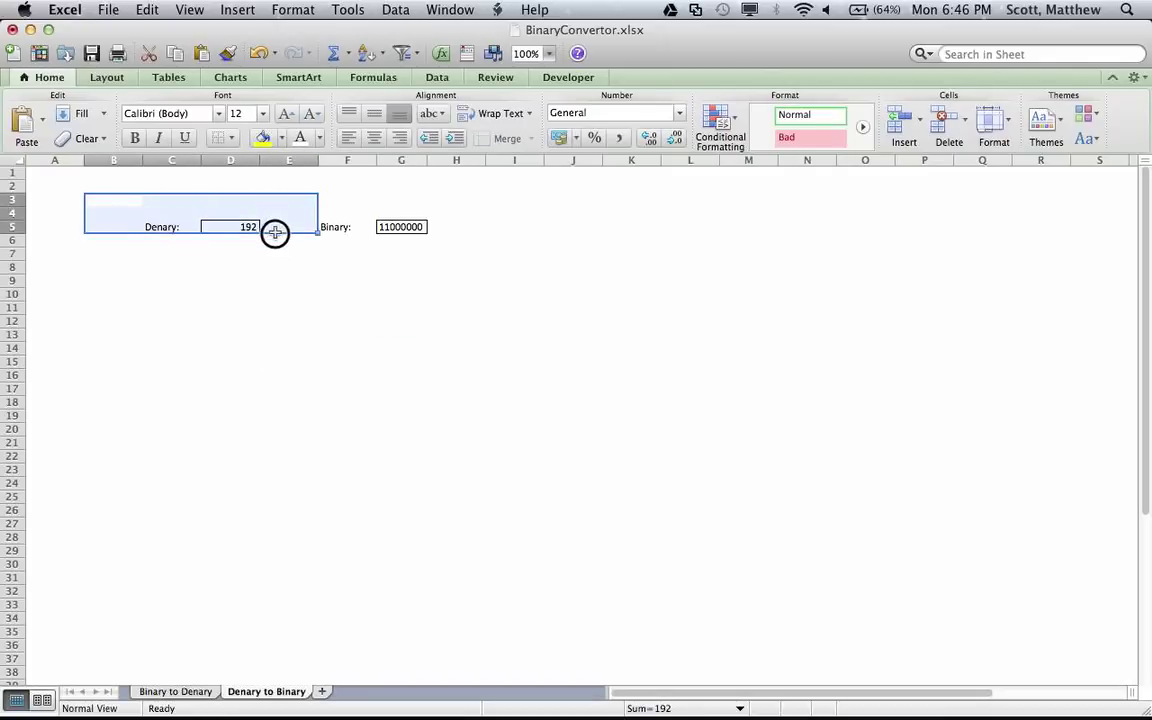
{"action": "left_click_drag", "start_coordinate": [132, 211], "coordinate": [465, 240]}
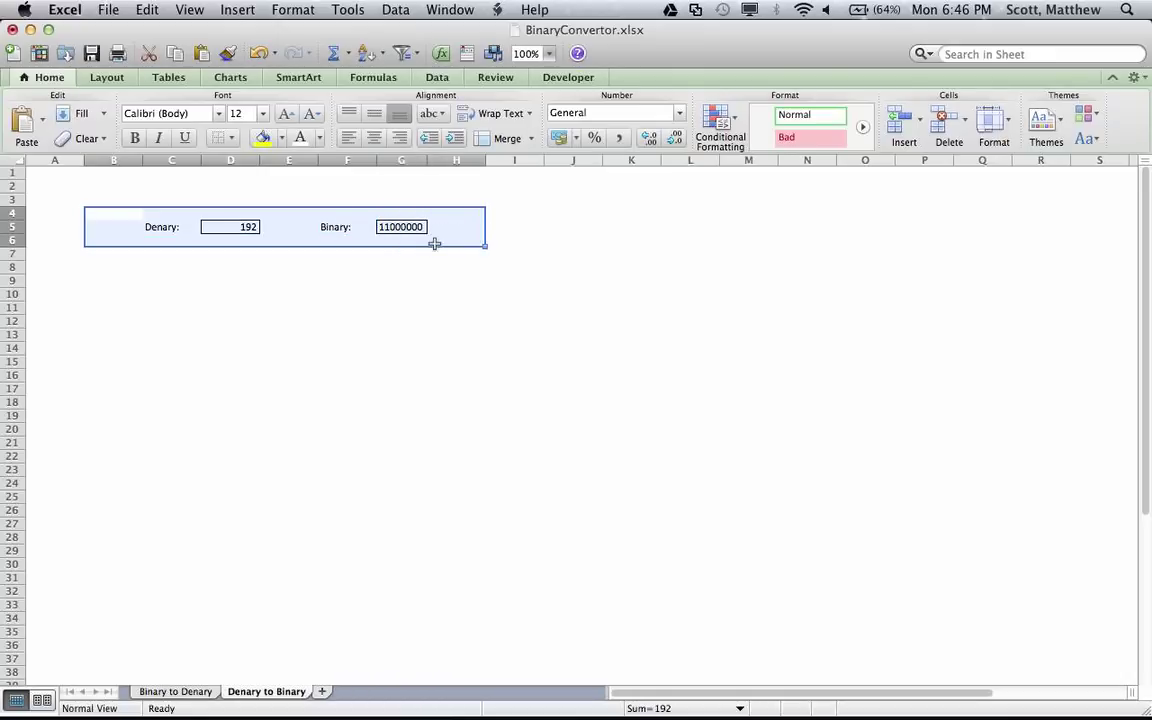
{"action": "left_click", "coordinate": [231, 138]}
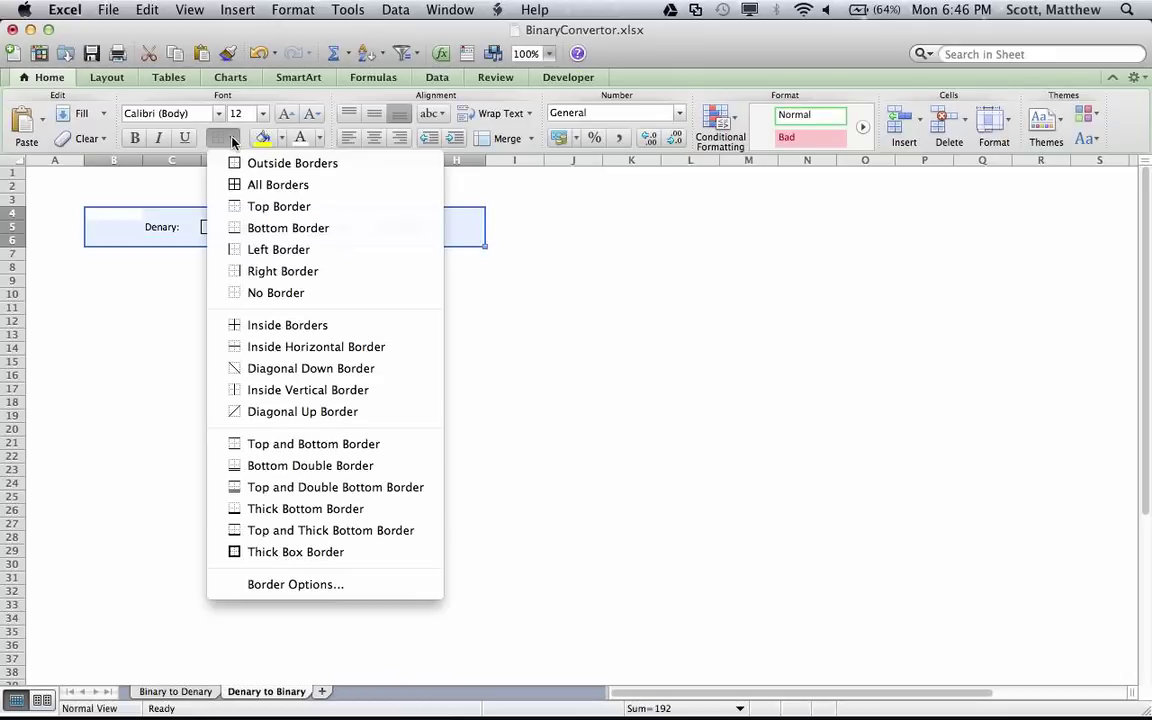
{"action": "left_click", "coordinate": [319, 555]}
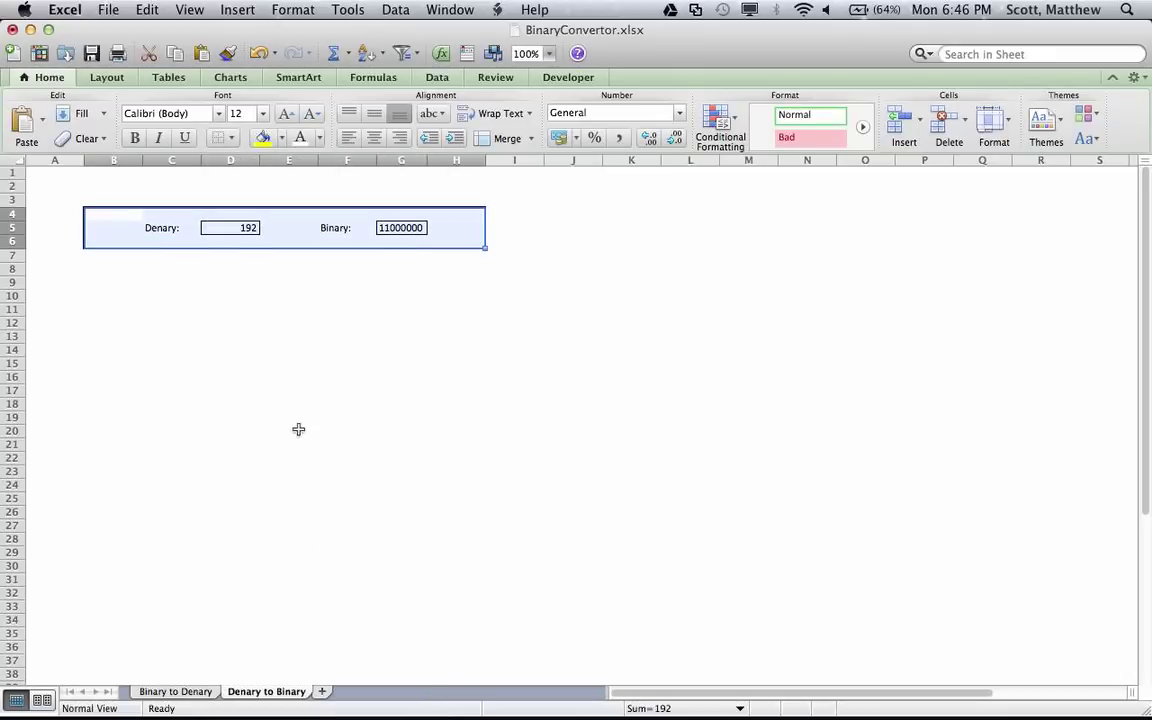
{"action": "left_click", "coordinate": [305, 296]}
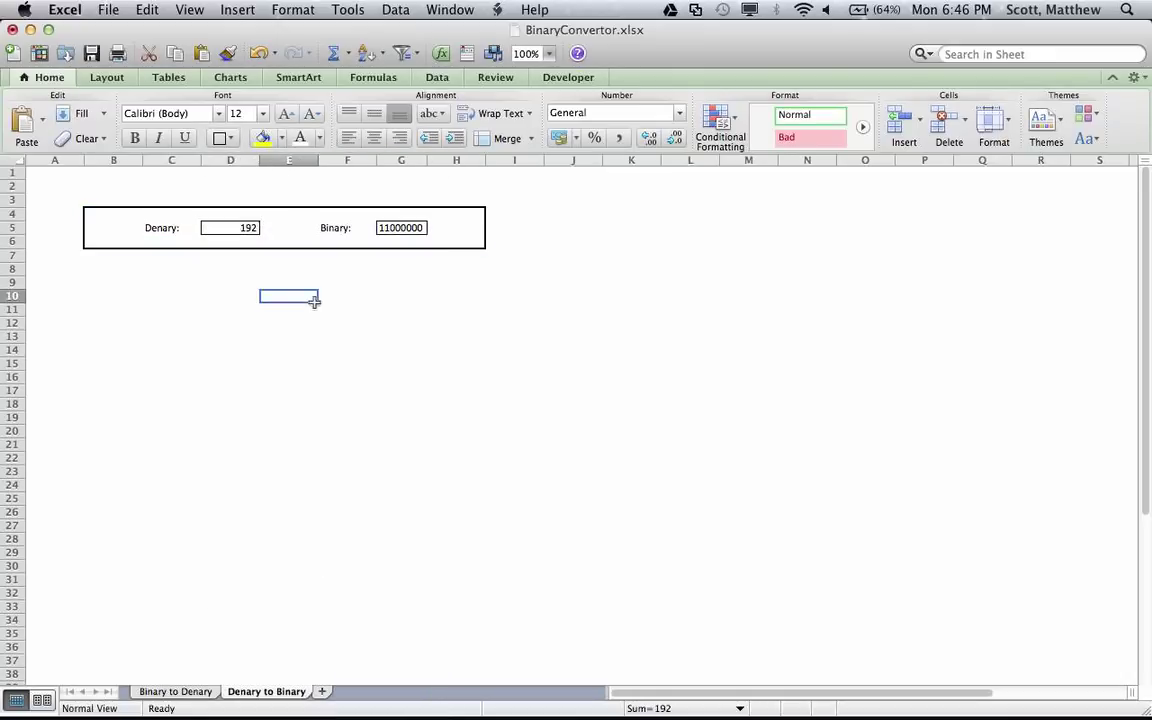
Step: Make the Denary label in C5 and the Binary label in F5 bold
{"action": "left_click", "coordinate": [175, 229]}
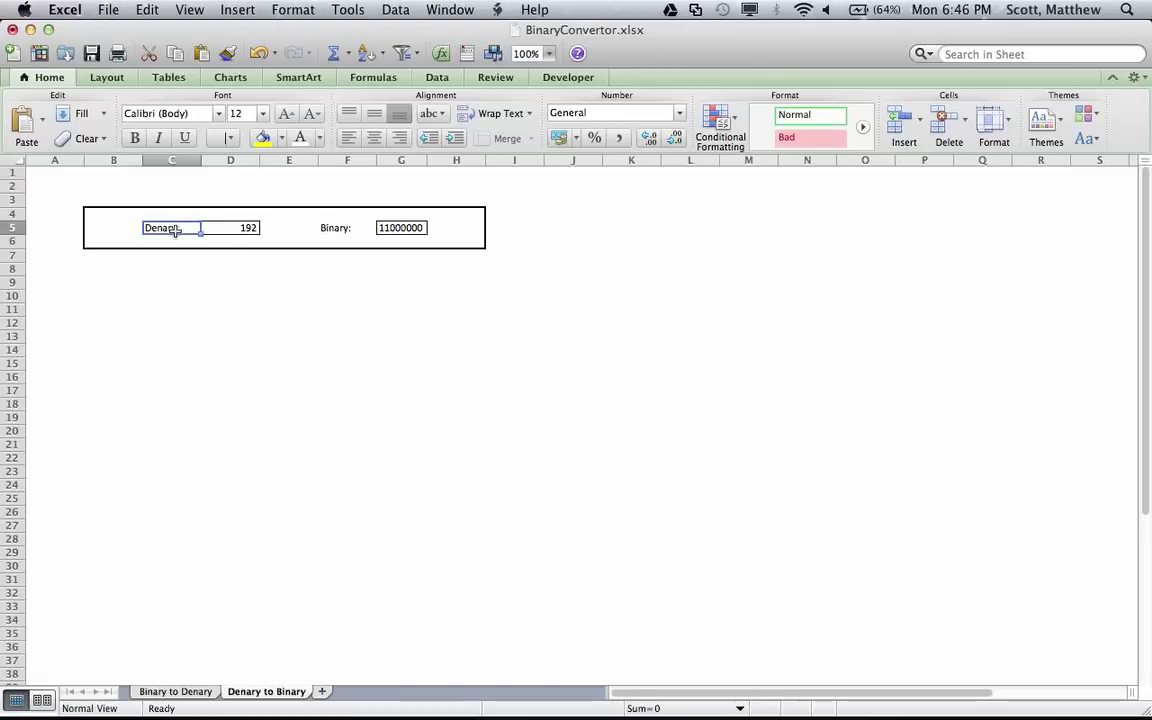
{"action": "key", "text": "super+b"}
{"action": "left_click", "coordinate": [322, 229]}
{"action": "key", "text": "super+b"}
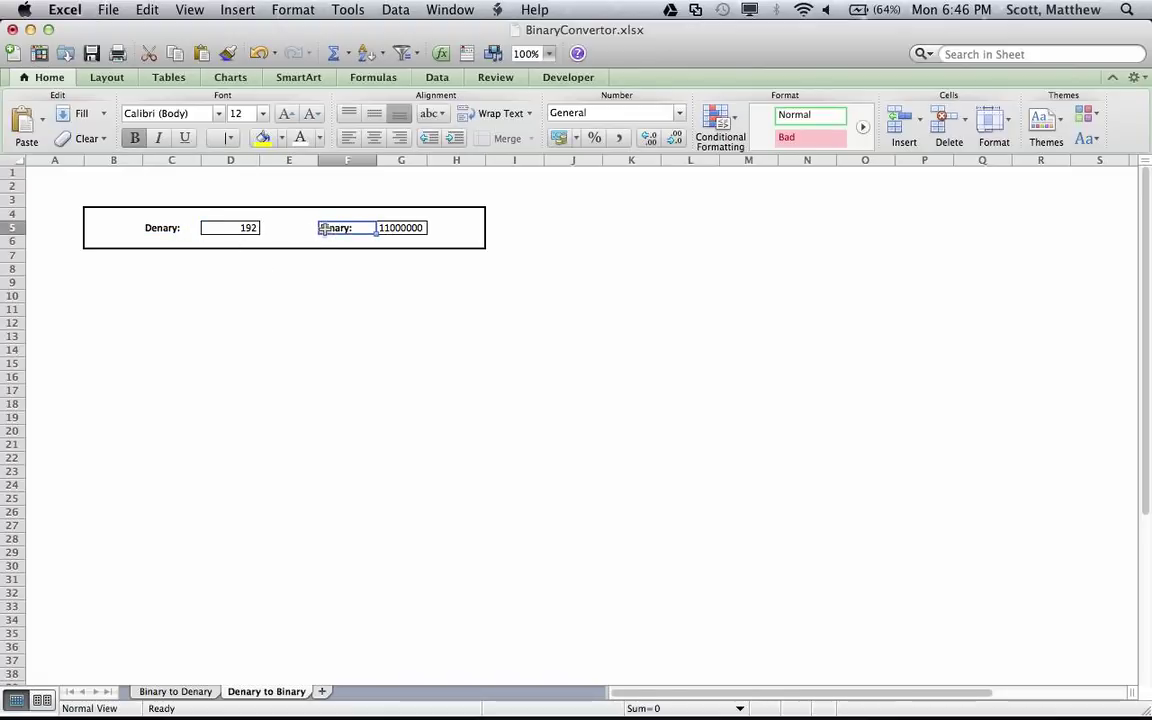
{"action": "left_click", "coordinate": [320, 294]}
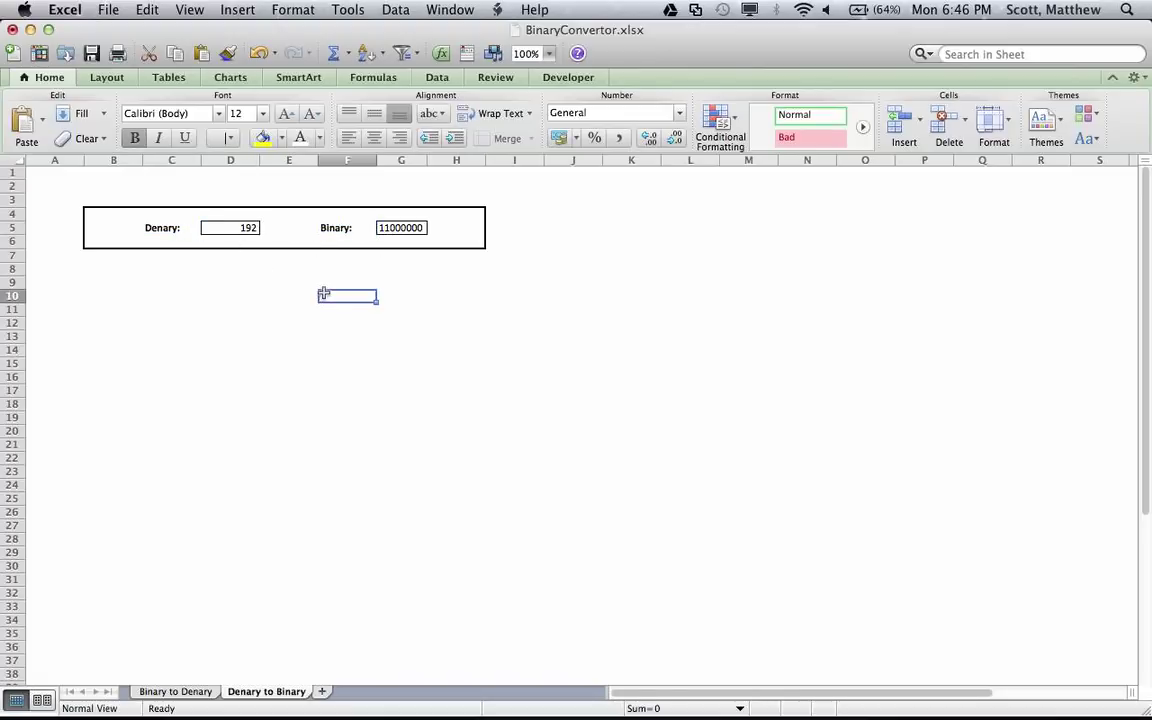
{"action": "left_click", "coordinate": [175, 691]}
{"action": "left_click", "coordinate": [247, 692]}
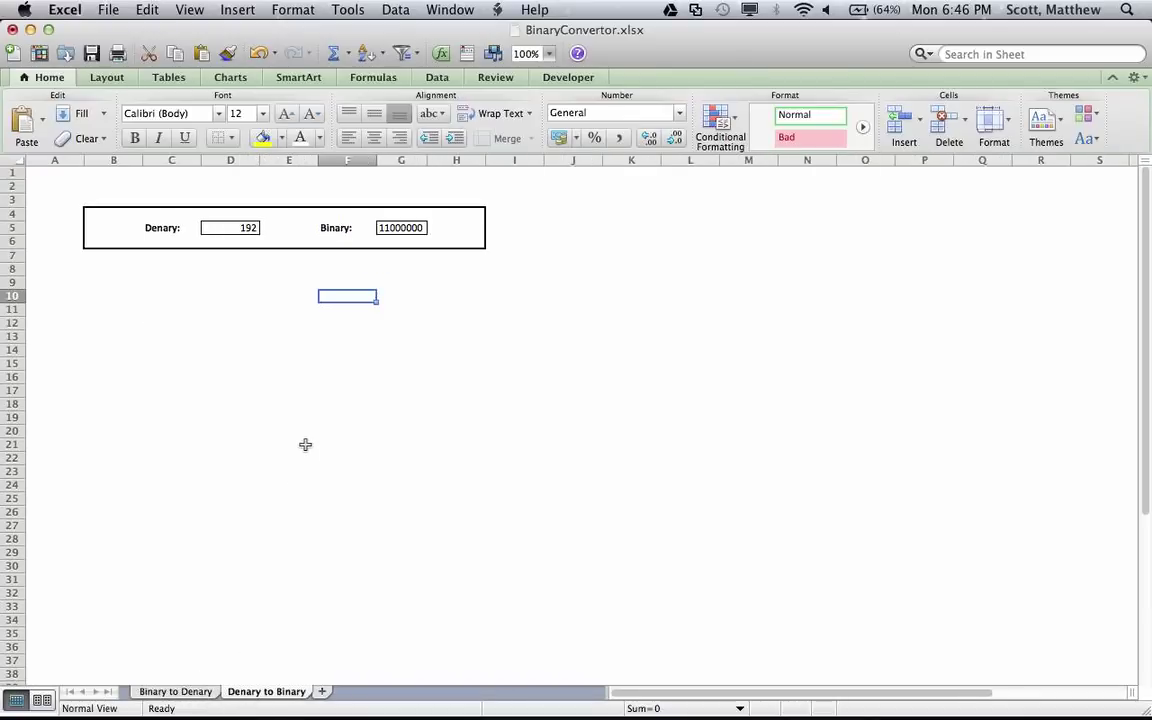
{"action": "left_click", "coordinate": [214, 323]}
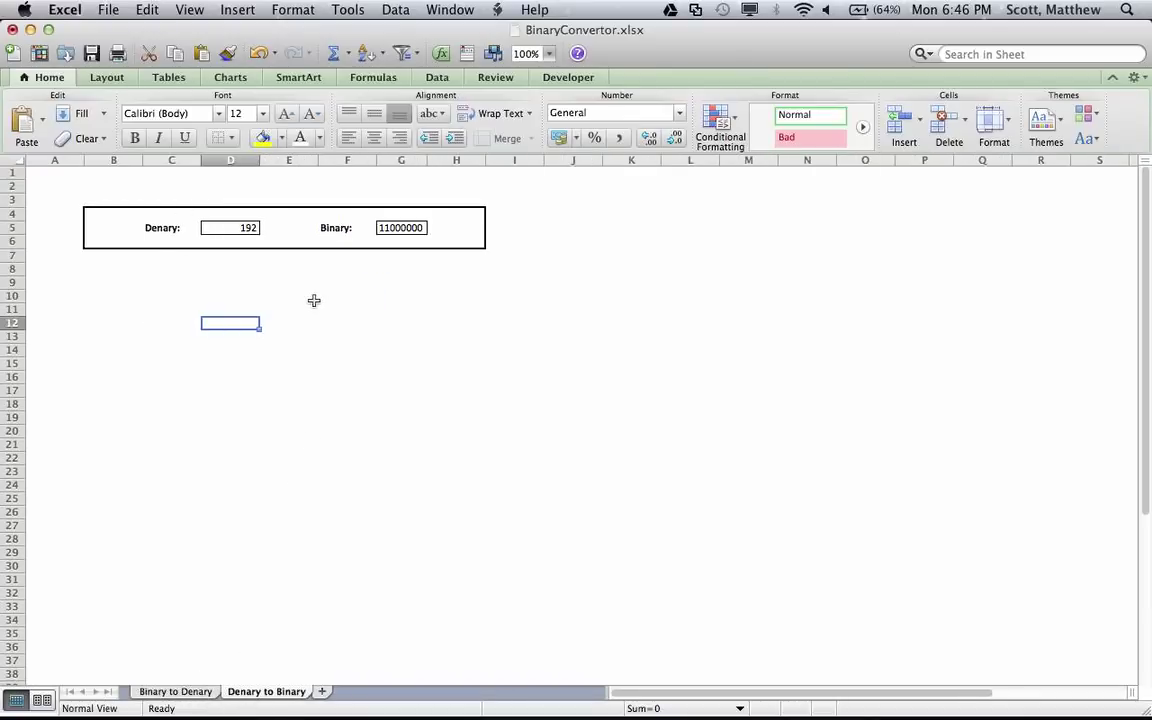
{"action": "type", "text": "="}
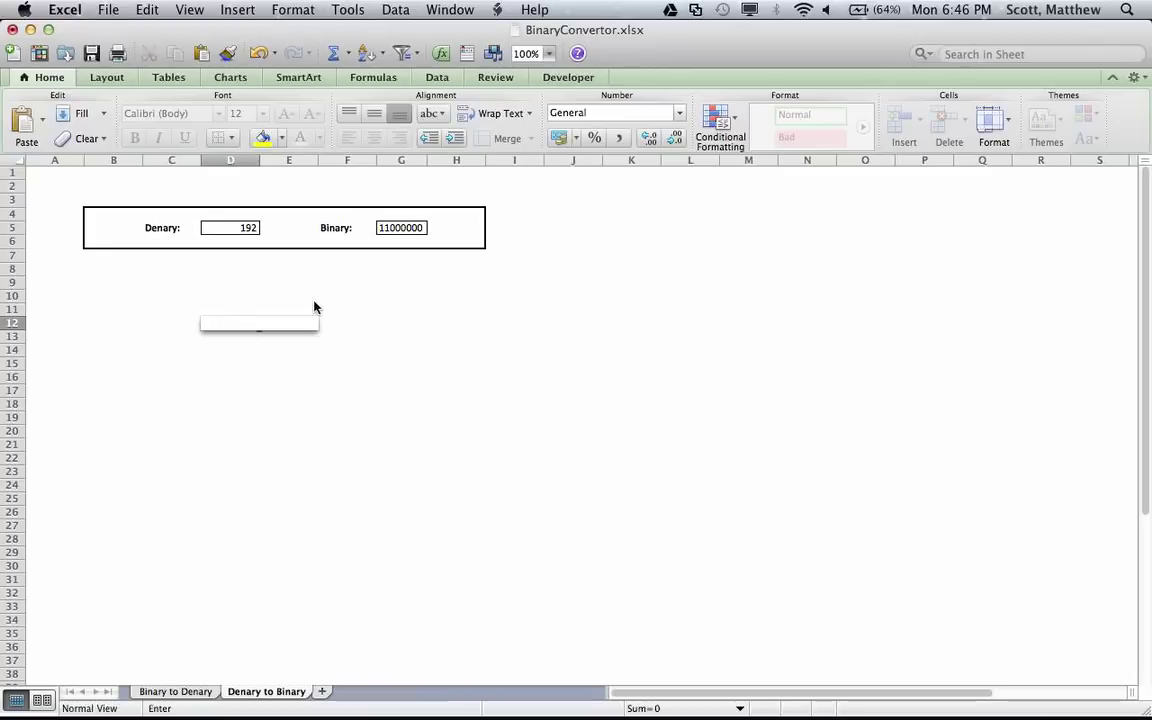
{"action": "key", "text": "Escape"}
{"action": "left_click", "coordinate": [648, 231]}
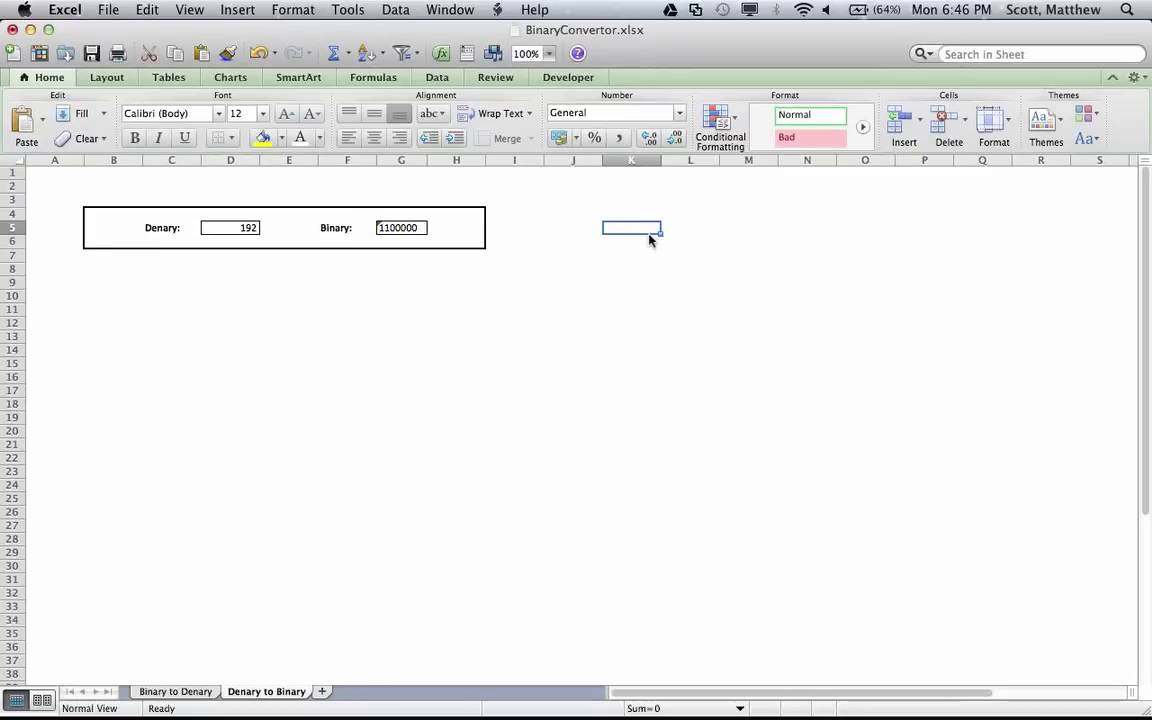
{"action": "key", "text": "super+z"}
{"action": "key", "text": "super+z"}
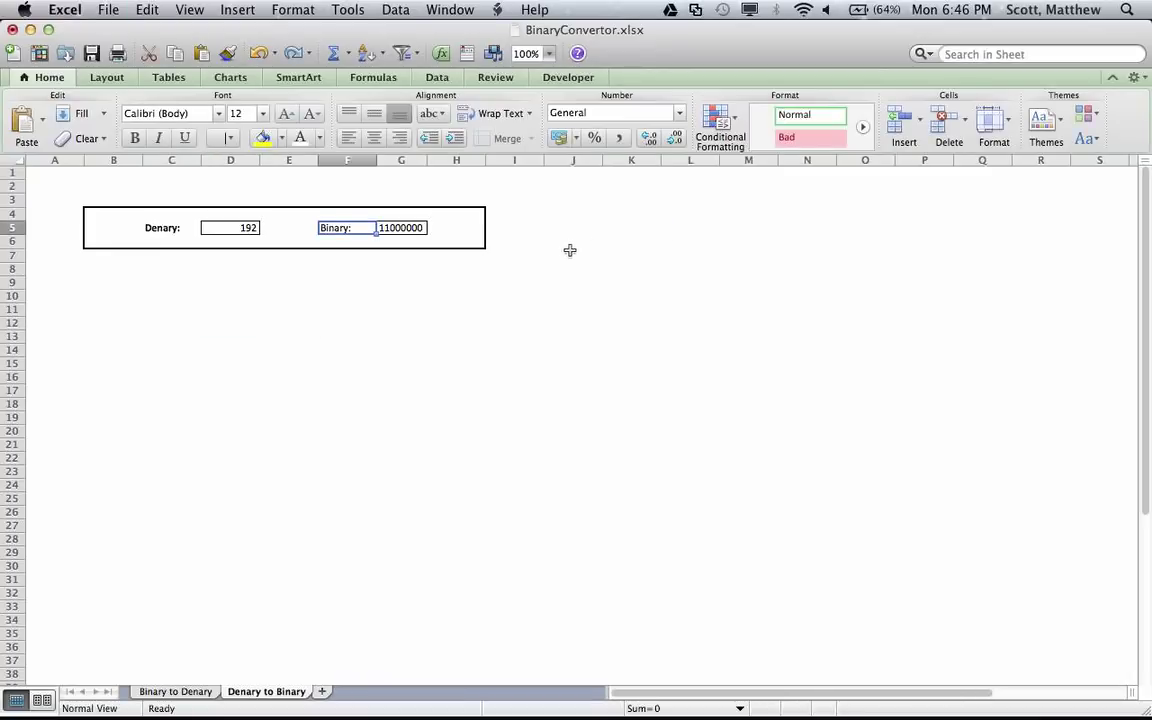
Step: Try to enter the BIN2DEC function in K5 without an argument
{"action": "left_click", "coordinate": [594, 213]}
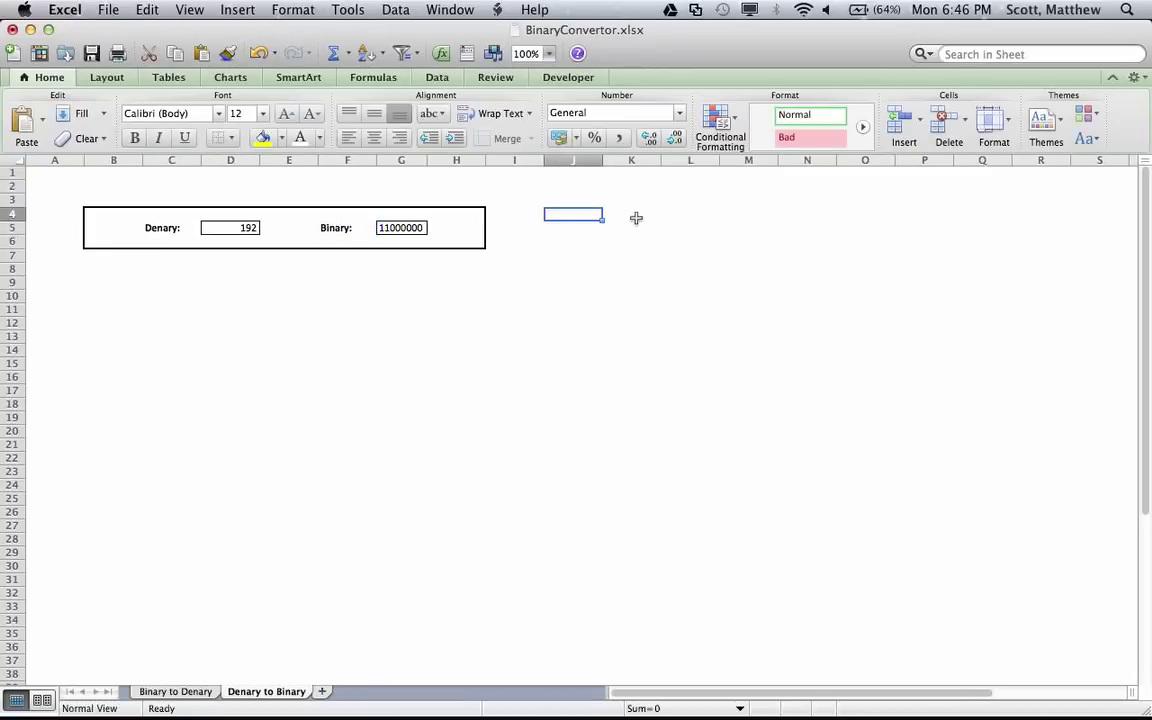
{"action": "left_click", "coordinate": [637, 216]}
{"action": "key", "text": "Down"}
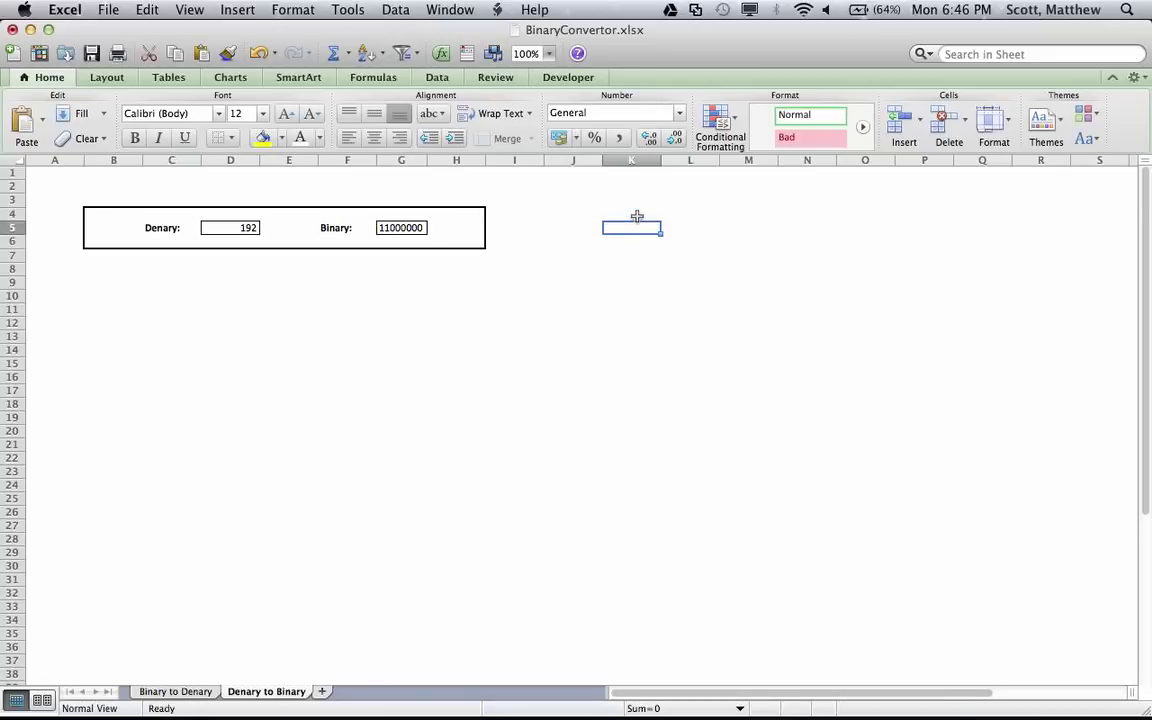
{"action": "type", "text": "=BIN"}
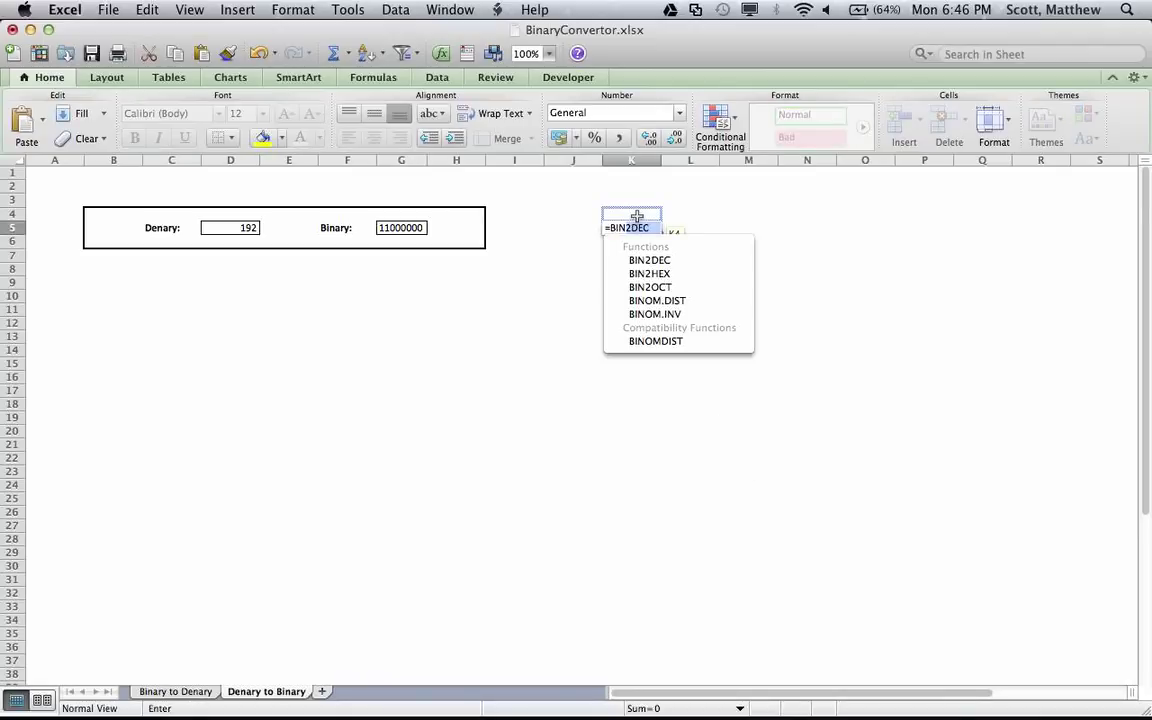
{"action": "key", "text": "Return"}
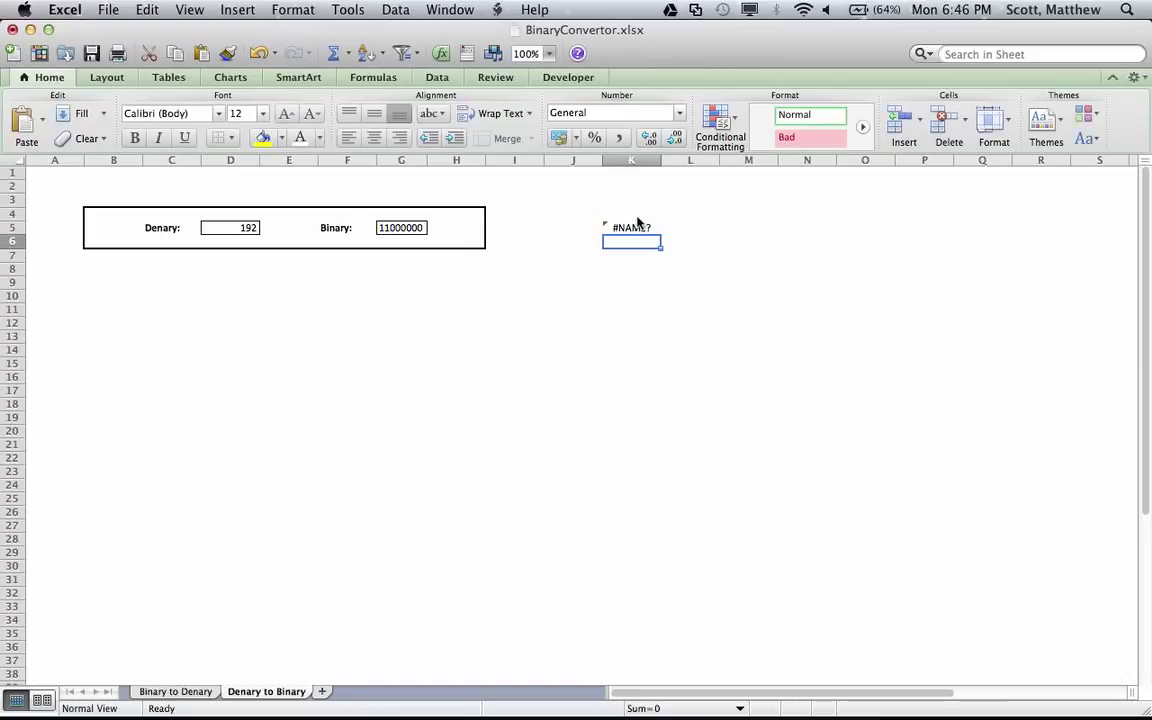
Step: Replace the content of K5 with =BIN2DEC(G5) to convert the binary result back to denary
{"action": "left_click", "coordinate": [637, 222]}
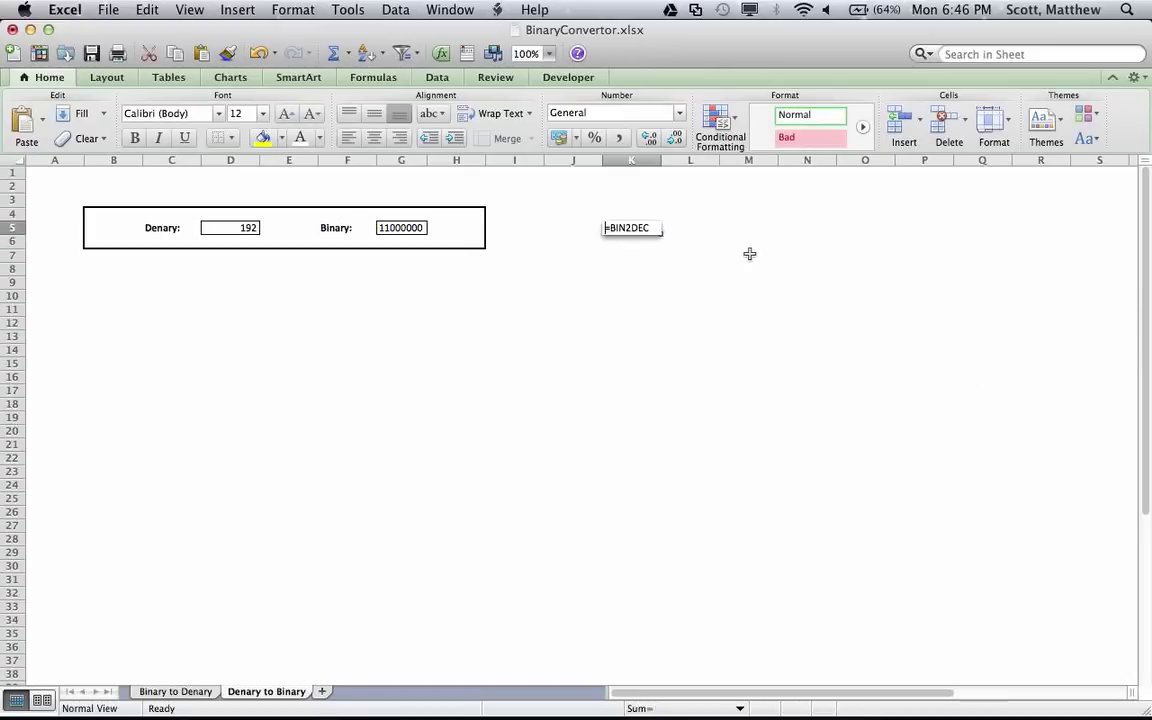
{"action": "type", "text": "=bin"}
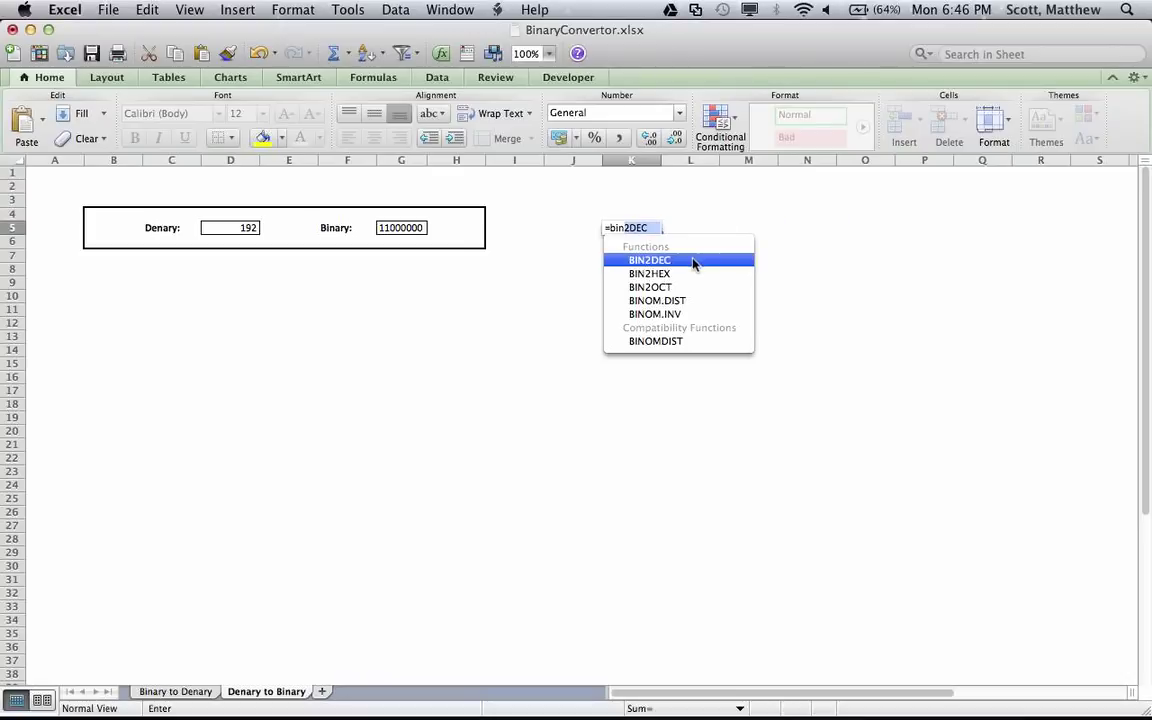
{"action": "double_click", "coordinate": [700, 260]}
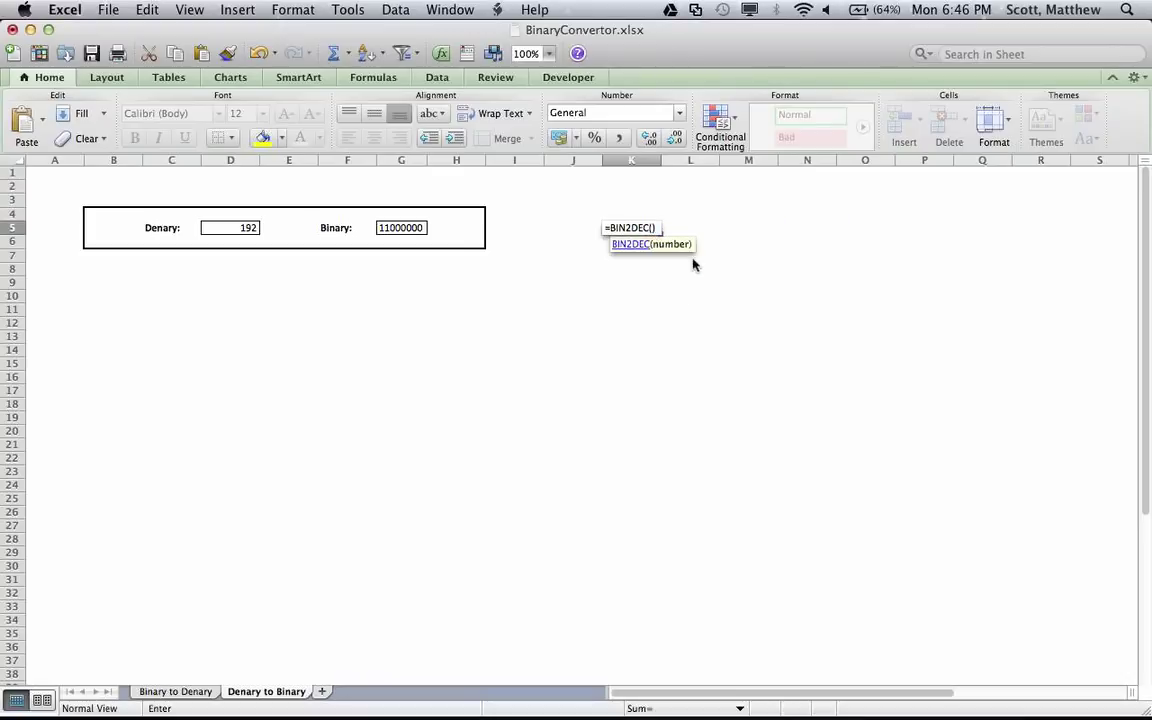
{"action": "left_click", "coordinate": [418, 227]}
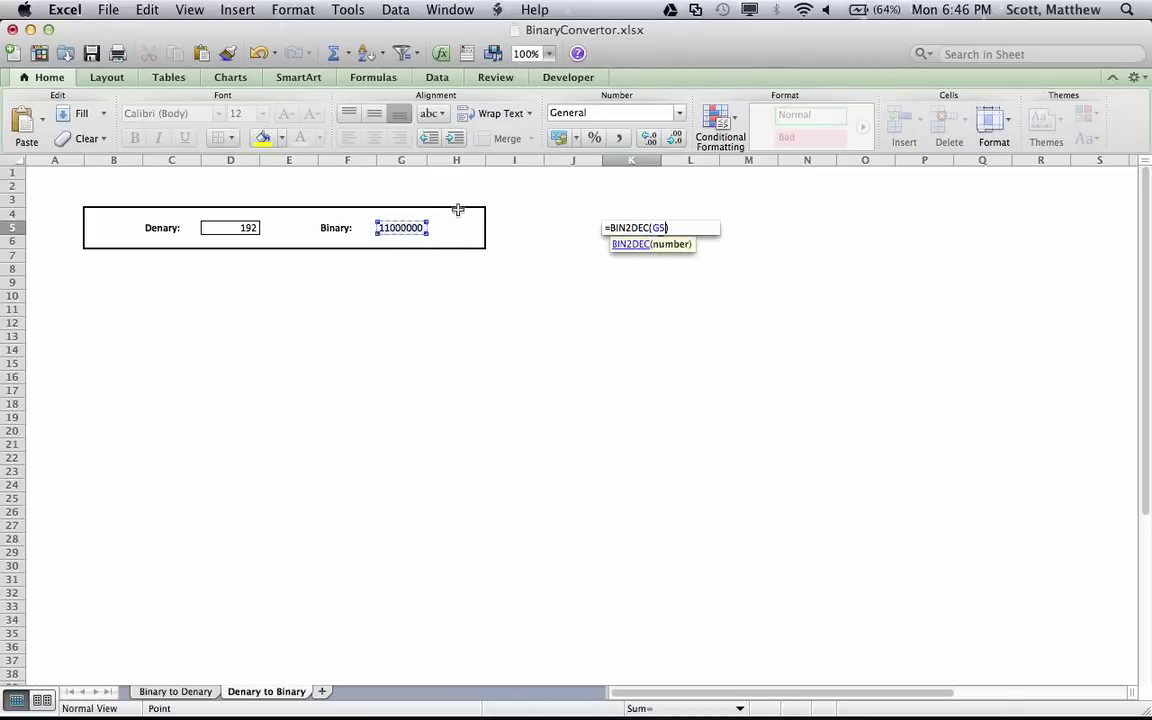
{"action": "key", "text": "Return"}
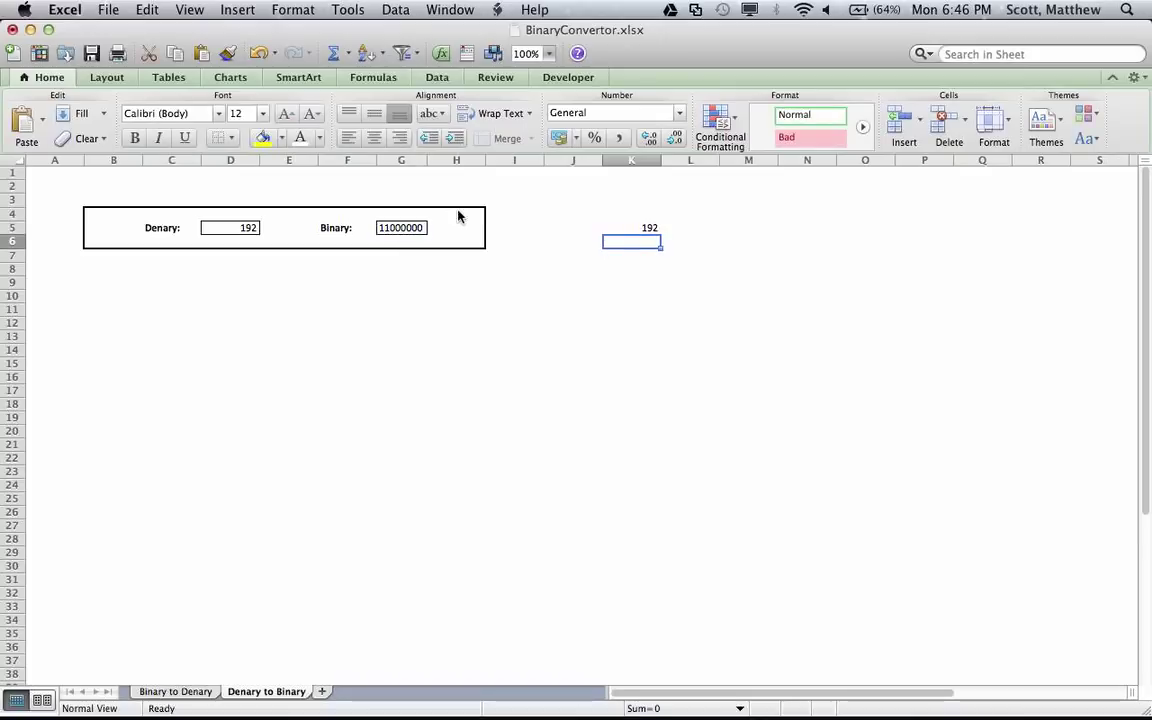
Step: Clear the BIN2DEC test formula from K5
{"action": "key", "text": "Up"}
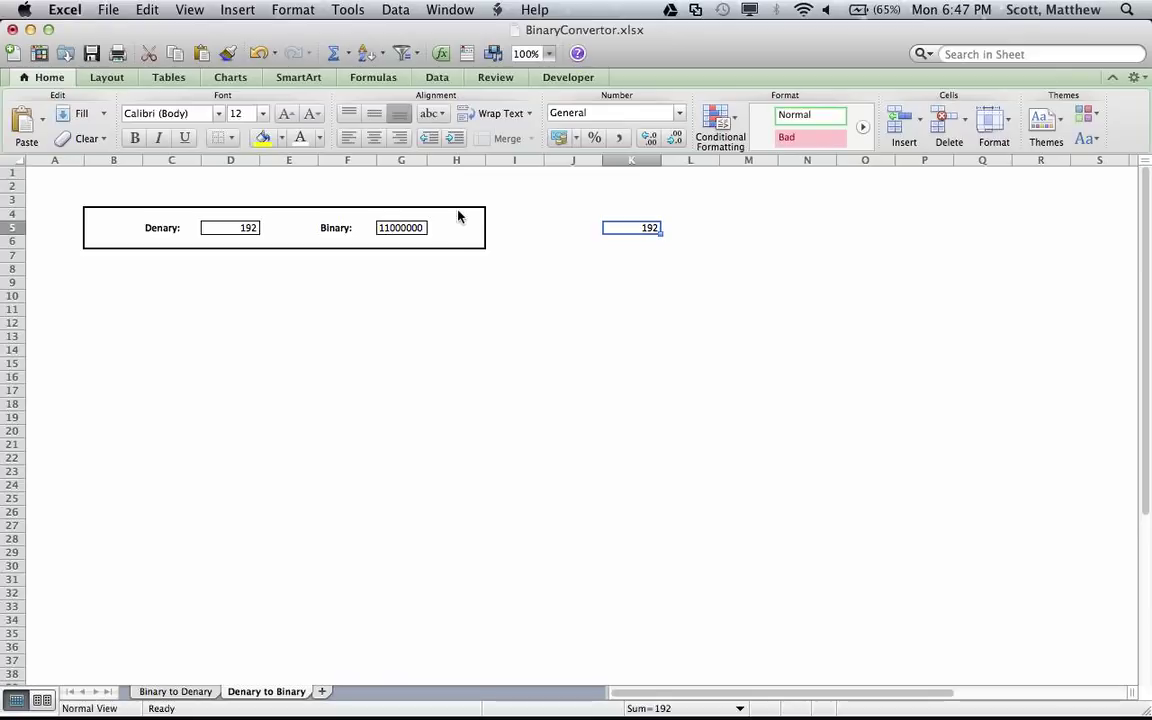
{"action": "key", "text": "BackSpace"}
{"action": "key", "text": "Return"}
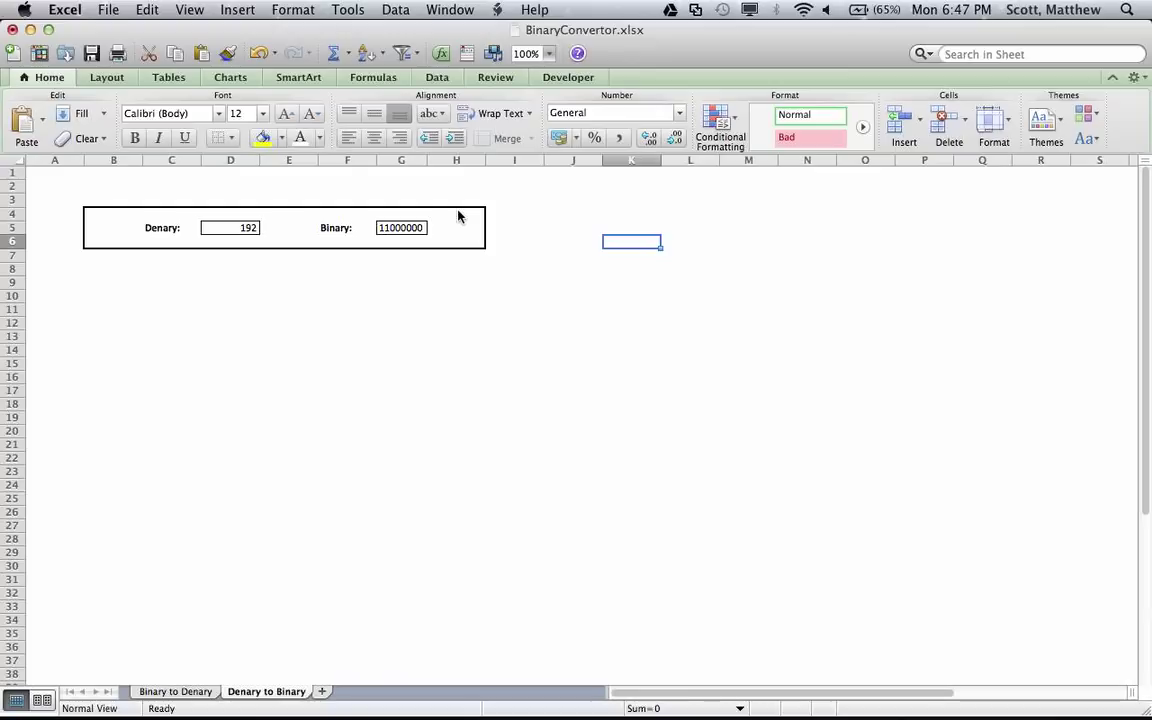
Step: Save the BinaryConvertor workbook under its existing name
{"action": "left_click", "coordinate": [106, 10]}
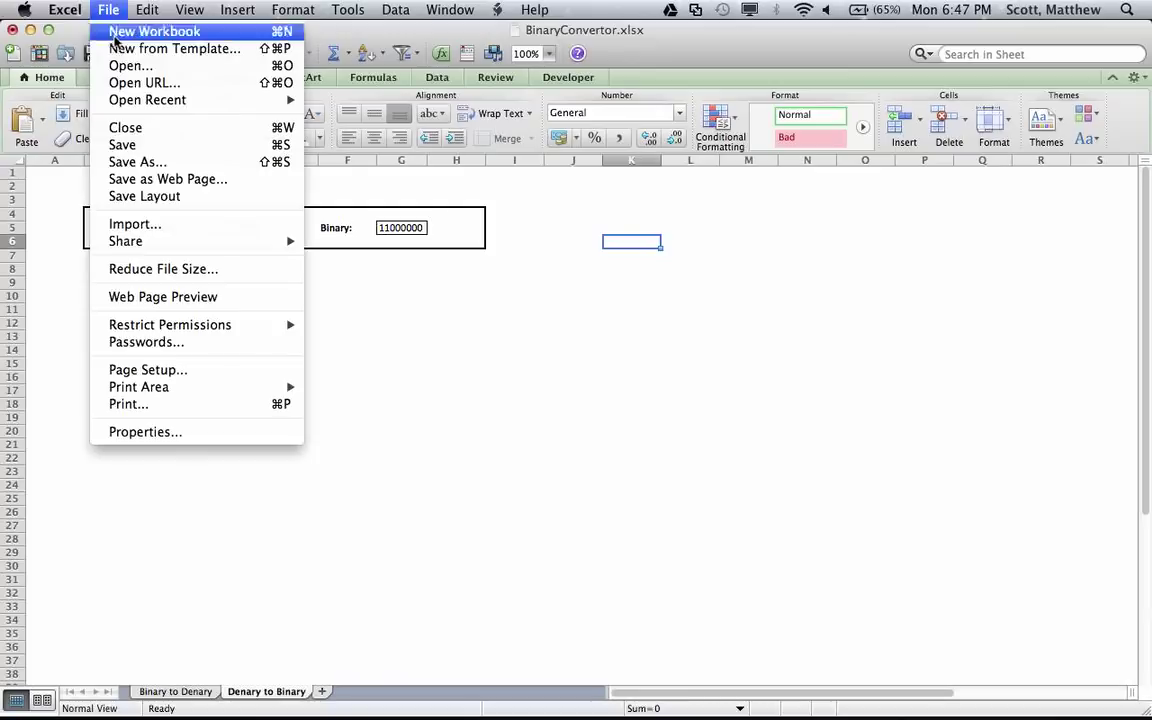
{"action": "left_click", "coordinate": [140, 145]}
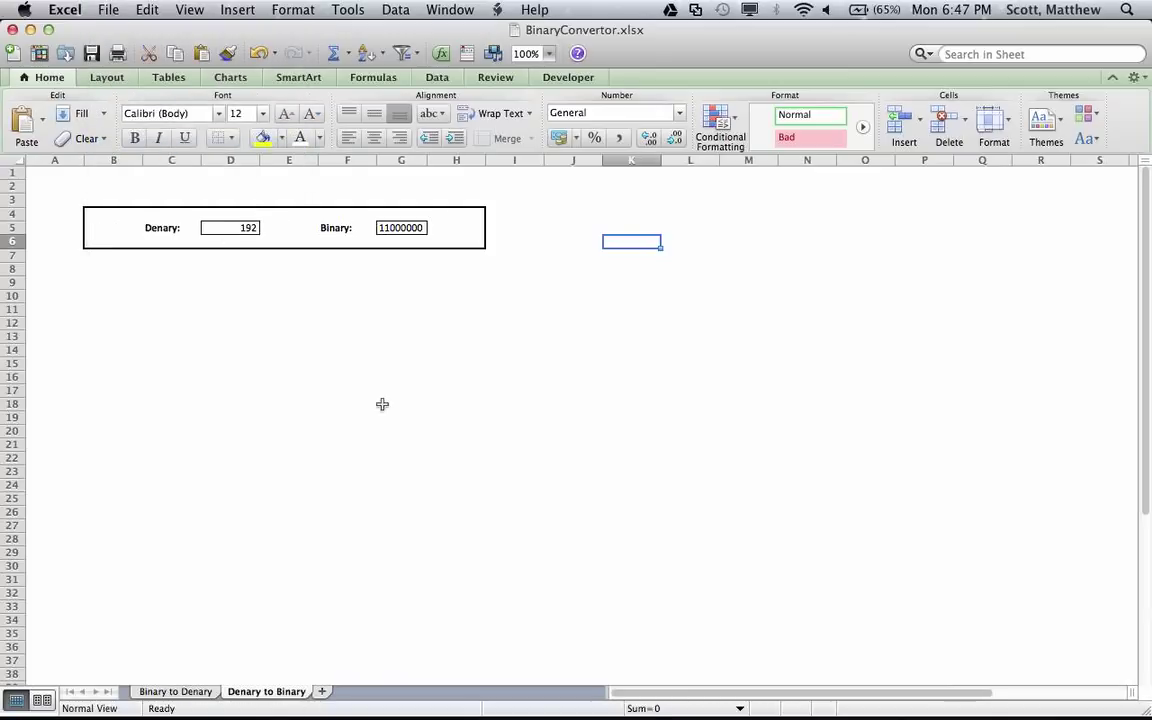
{"action": "left_click", "coordinate": [535, 338]}
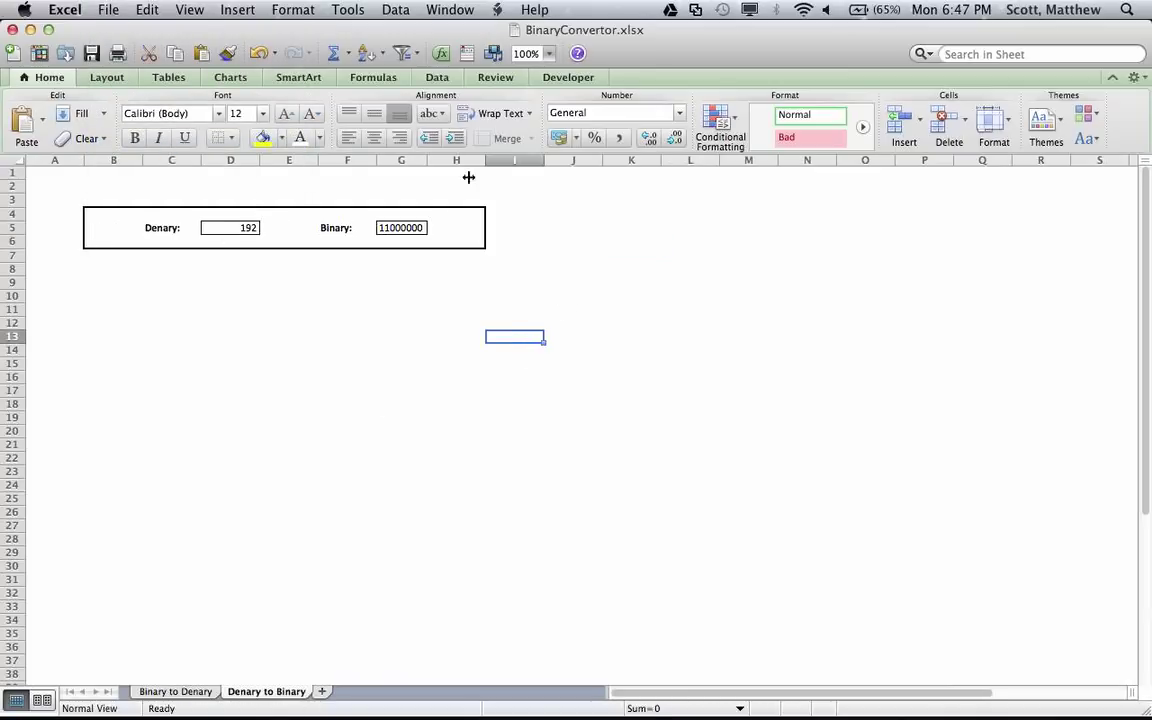